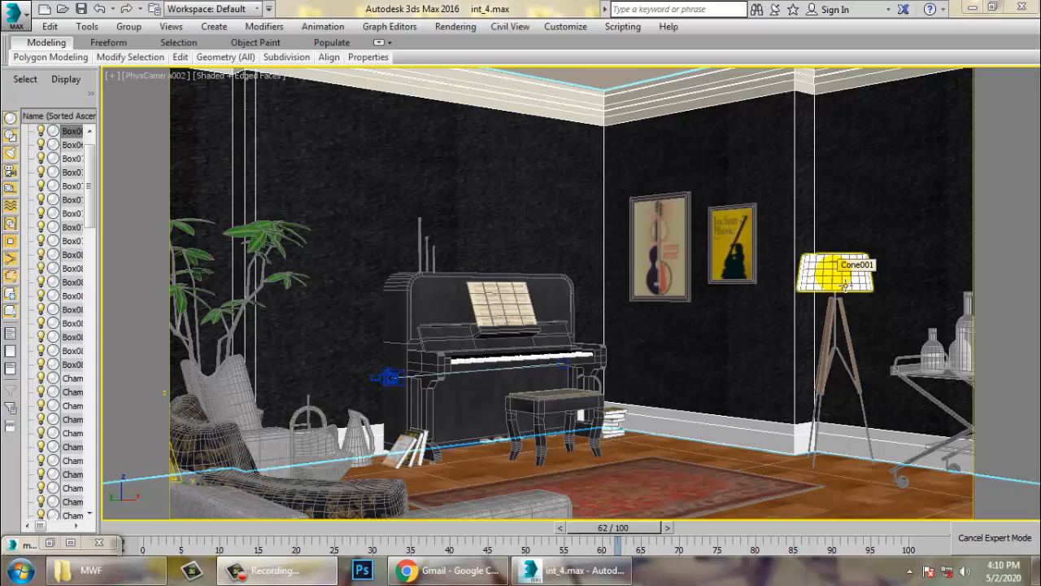
View the reference image maxresdefault from the Interior new folder, then minimise its window.
left_click(663, 259)
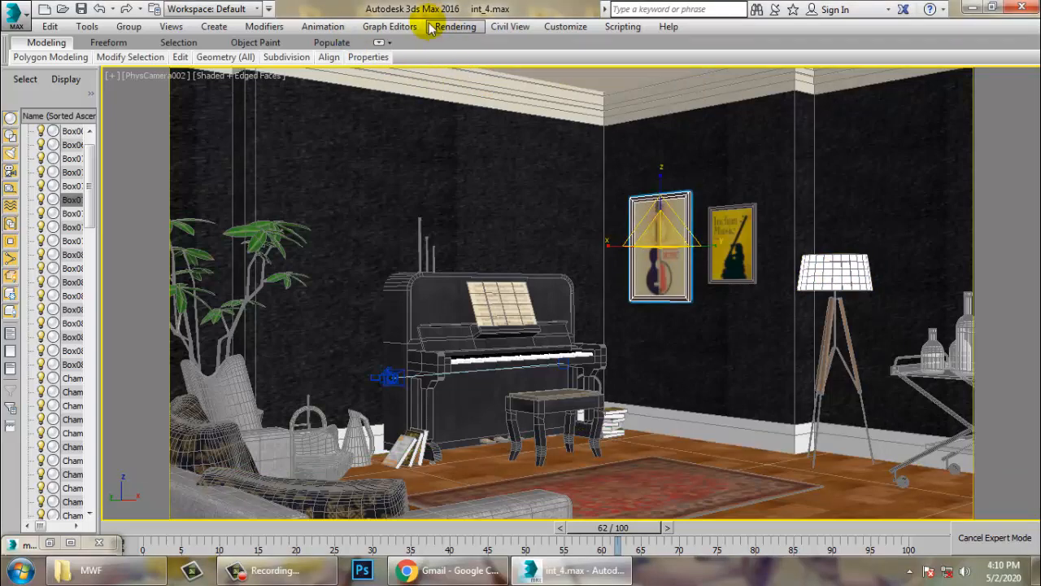
left_click(449, 27)
left_click(476, 380)
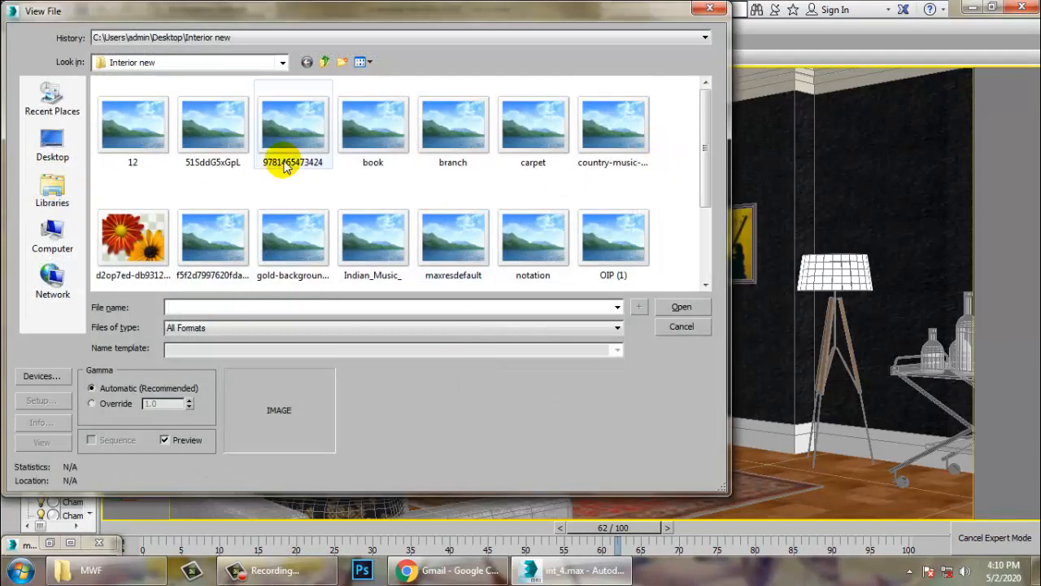
left_click(318, 130)
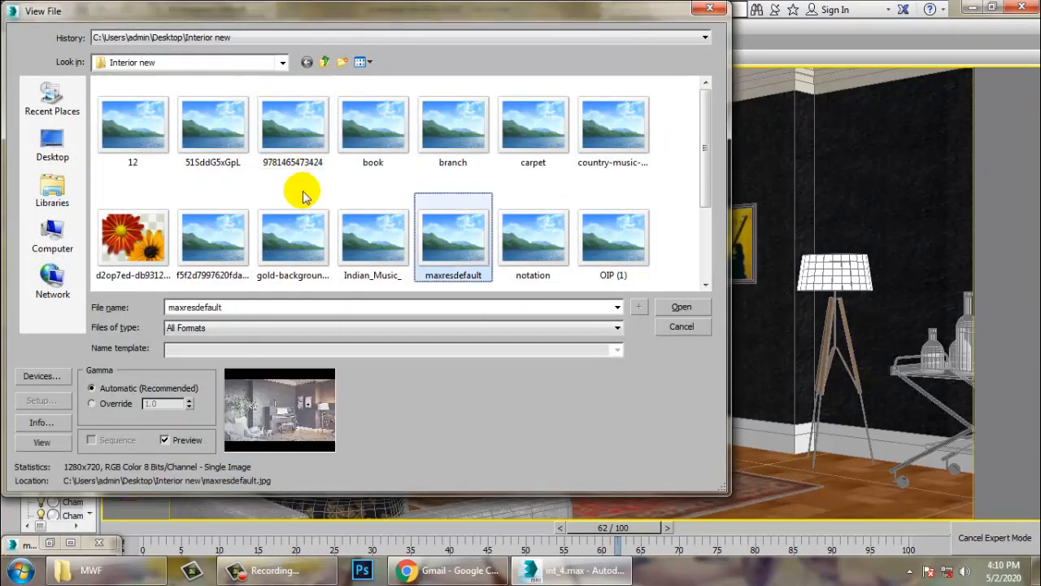
double_click(441, 228)
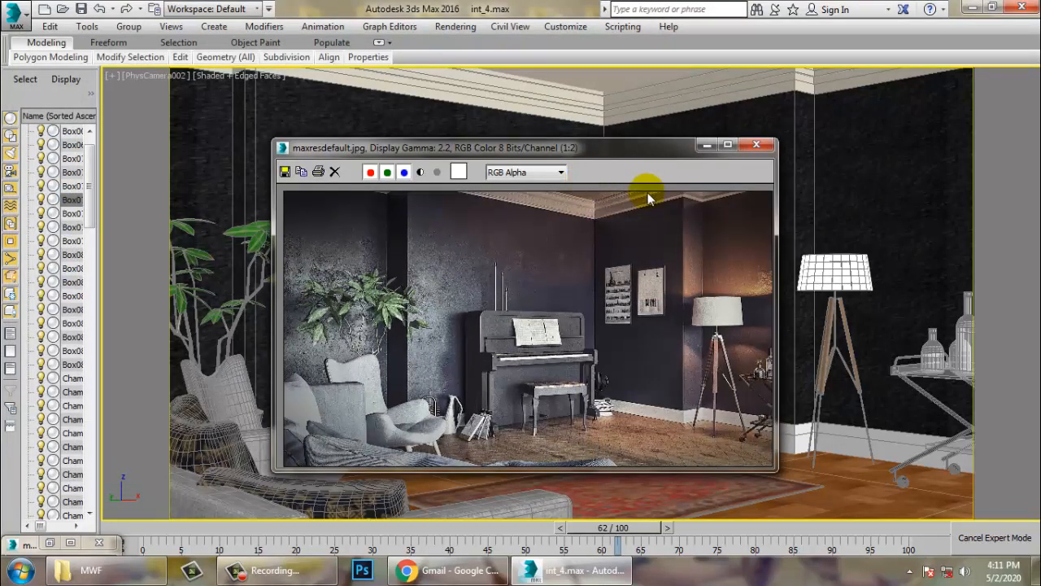
left_click_drag(651, 157, 514, 126)
left_click(565, 117)
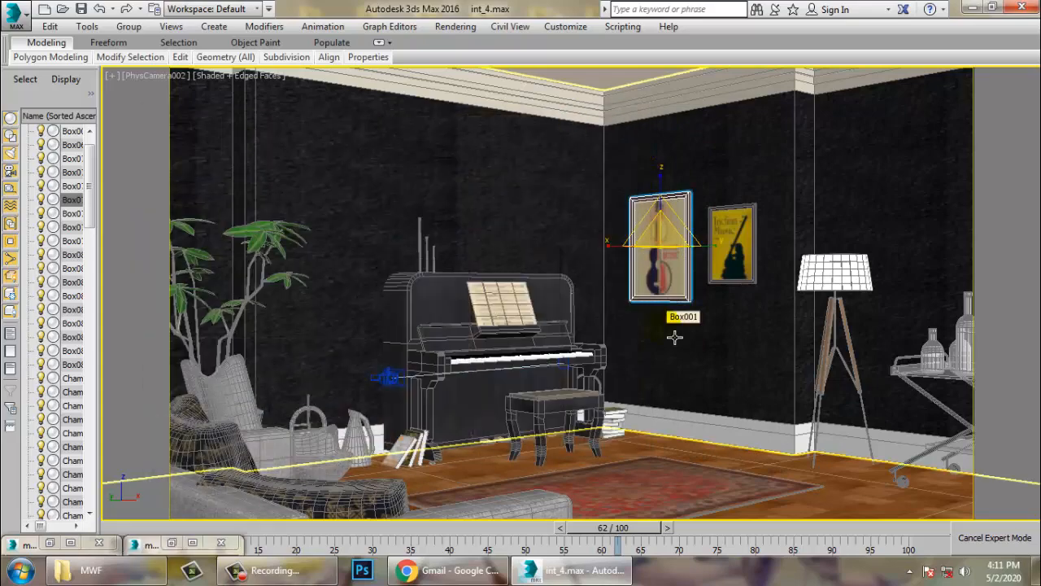
Examine the room's layout around the picture wall in the Perspective and Front views.
key("p")
scroll(681, 346, "down", 3)
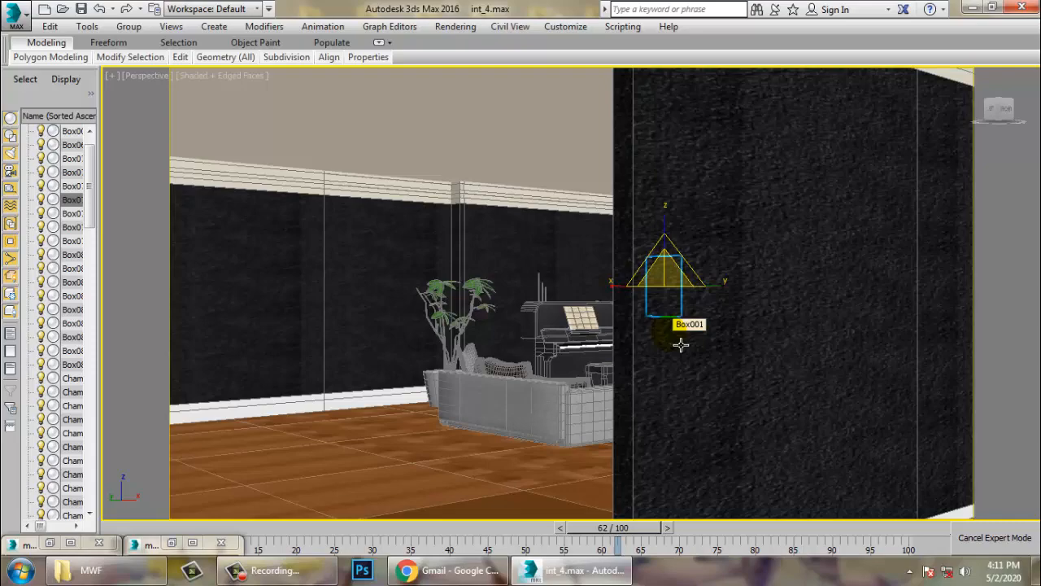
middle_click_drag(570, 326, 411, 303, "alt")
key("alt+w")
middle_click_drag(662, 208, 715, 294)
key("f")
key("alt+w")
scroll(793, 205, "down", 5)
middle_click_drag(861, 229, 804, 268)
key("w")
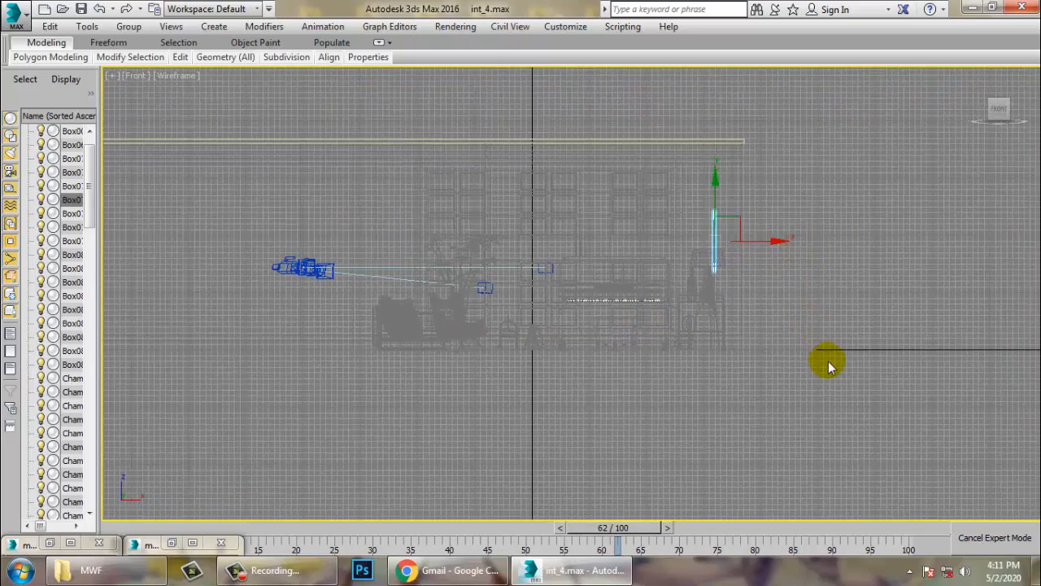
key("alt+w")
Show the whole room from the side in a maximised Left view and leave Expert Mode.
left_click(916, 402)
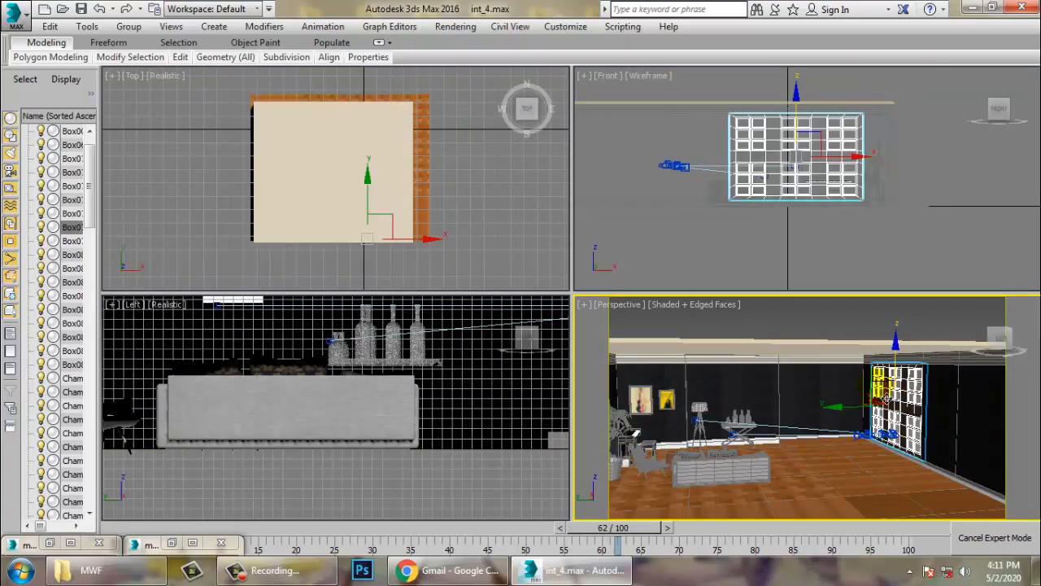
middle_click(489, 497)
key("alt+w")
scroll(447, 425, "down", 2)
middle_click_drag(425, 428, 361, 457)
scroll(361, 457, "down", 4)
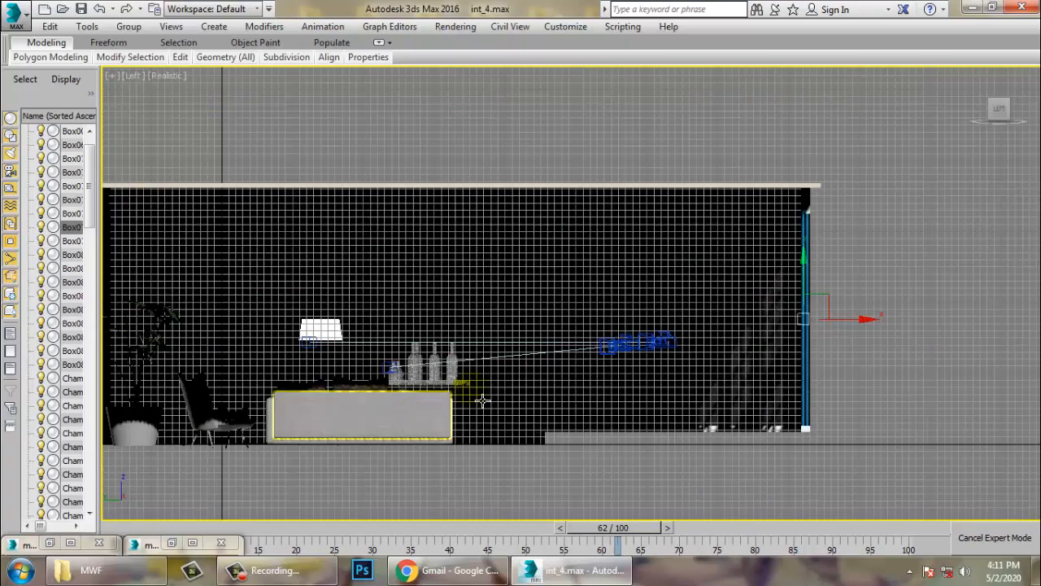
scroll(482, 401, "down", 5)
middle_click_drag(619, 335, 498, 333)
key("ctrl+x")
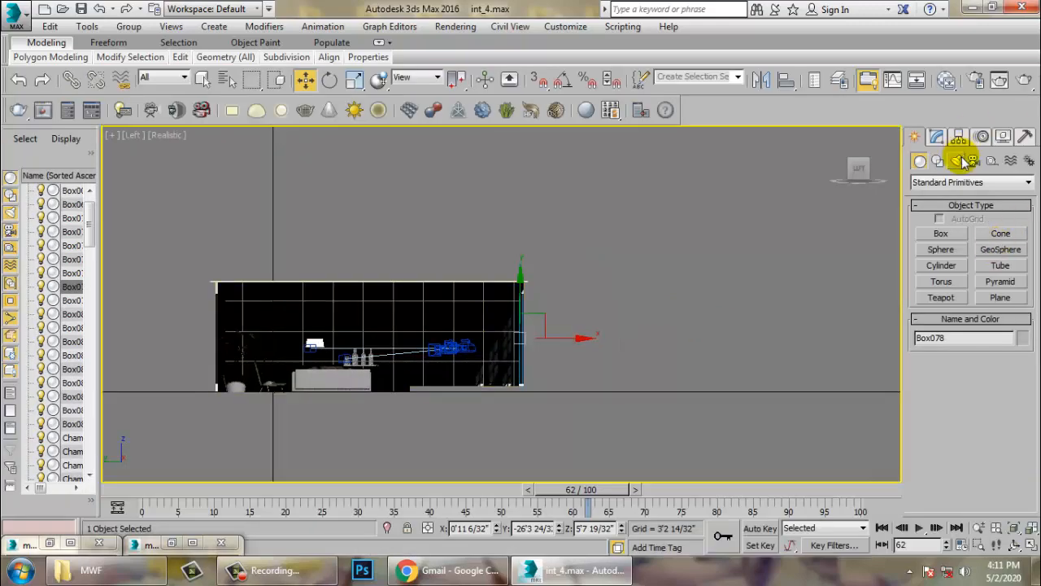
Check which renderer is assigned in the render setup.
left_click(458, 27)
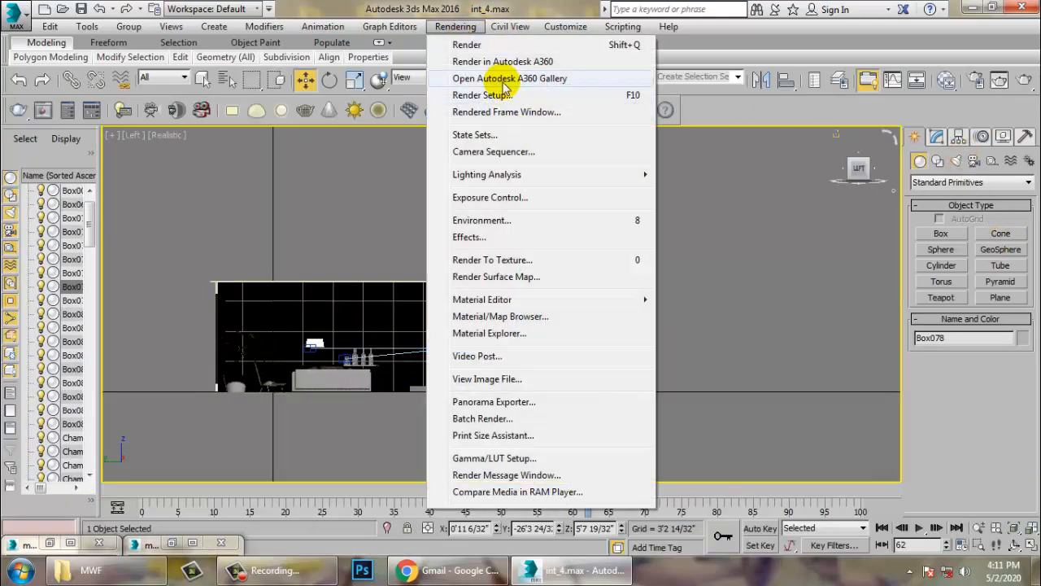
left_click(503, 93)
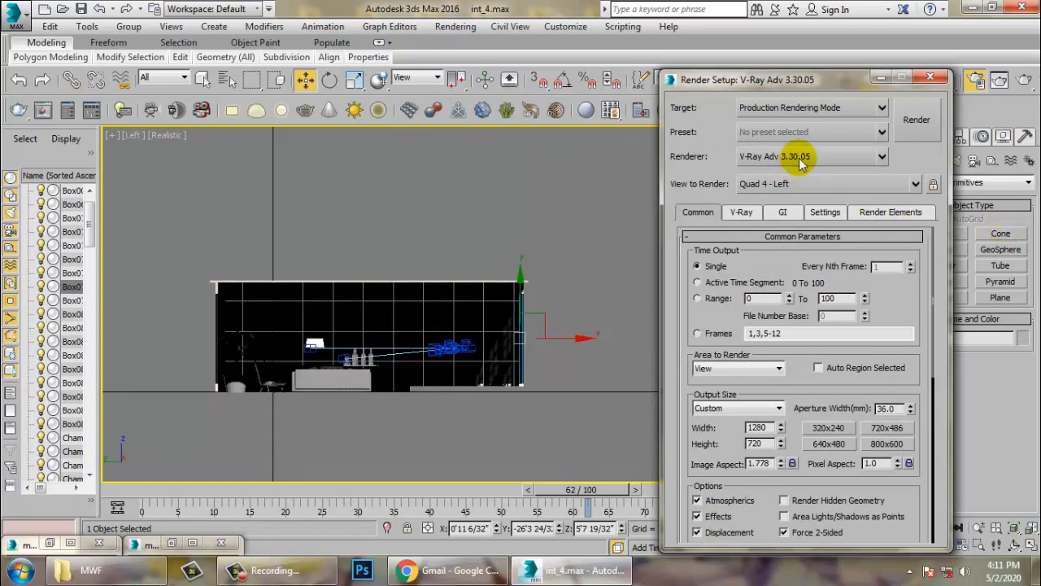
left_click(931, 76)
Create a V-Ray Sun in the Left view, aimed through the windows at the floor, and add a VRaySky environment map.
left_click(956, 160)
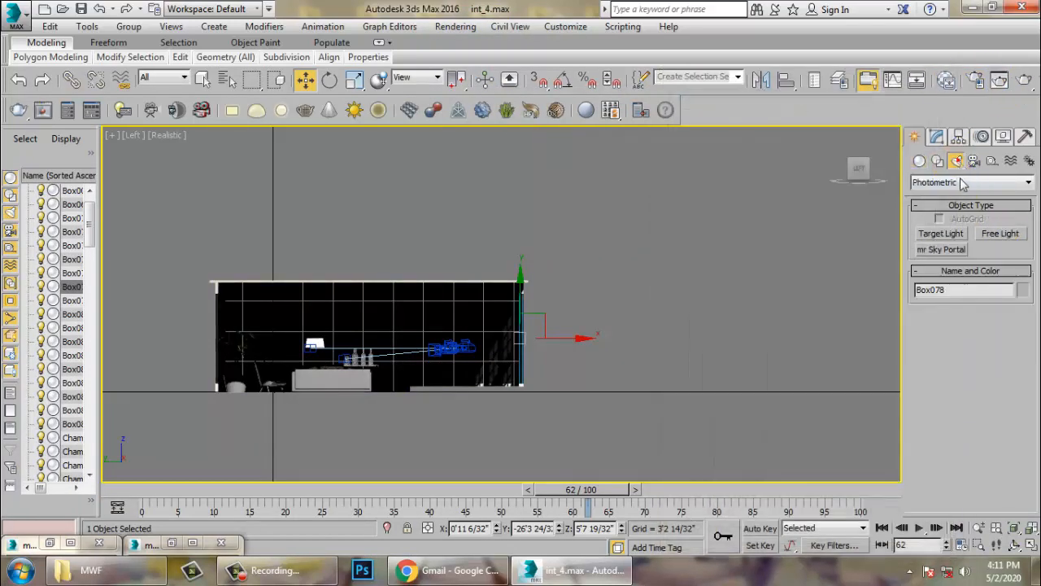
left_click(972, 182)
left_click(936, 214)
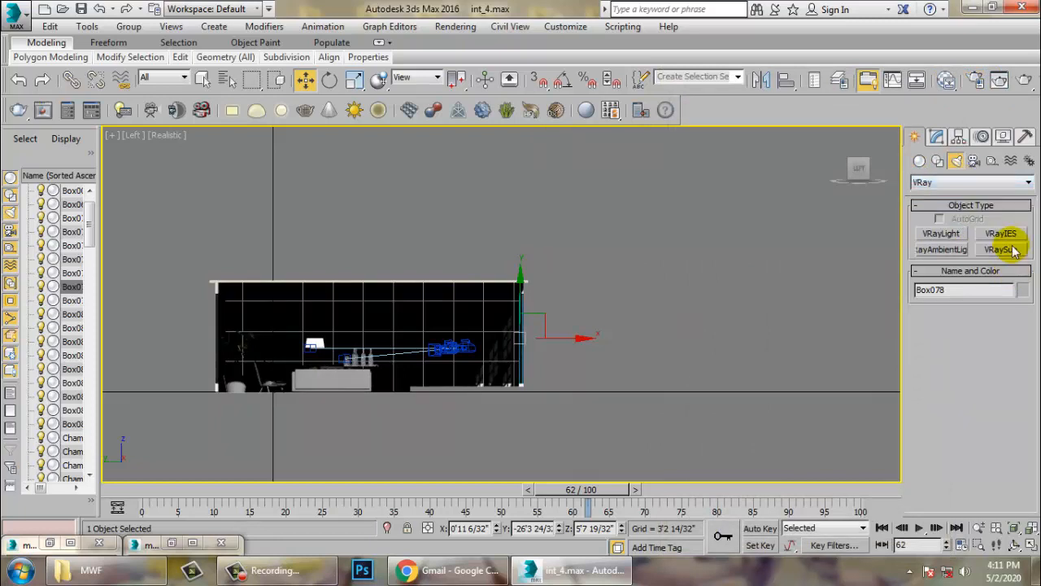
left_click(1013, 252)
middle_click_drag(679, 254, 576, 260)
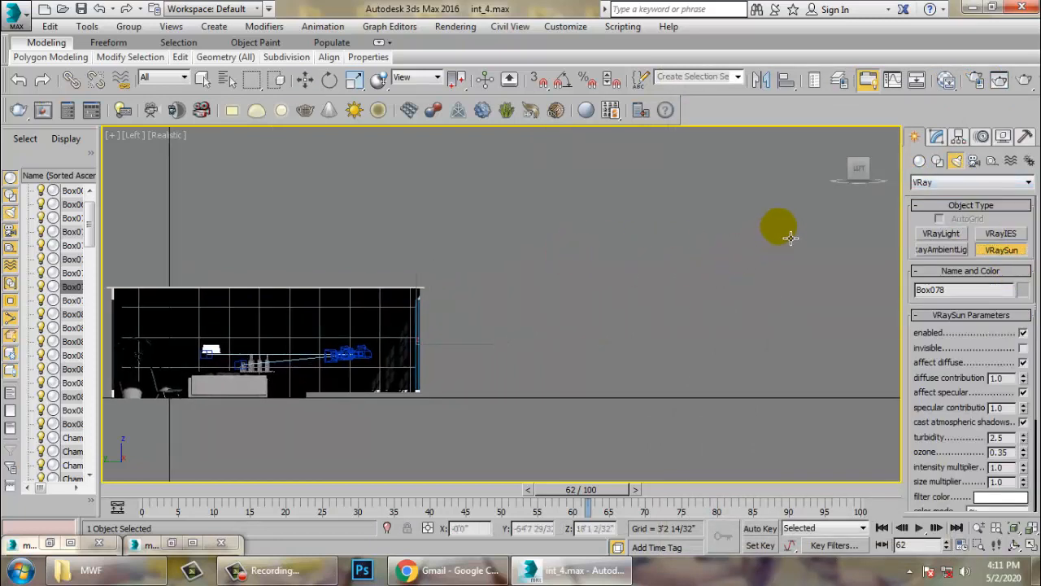
left_click_drag(789, 221, 325, 383)
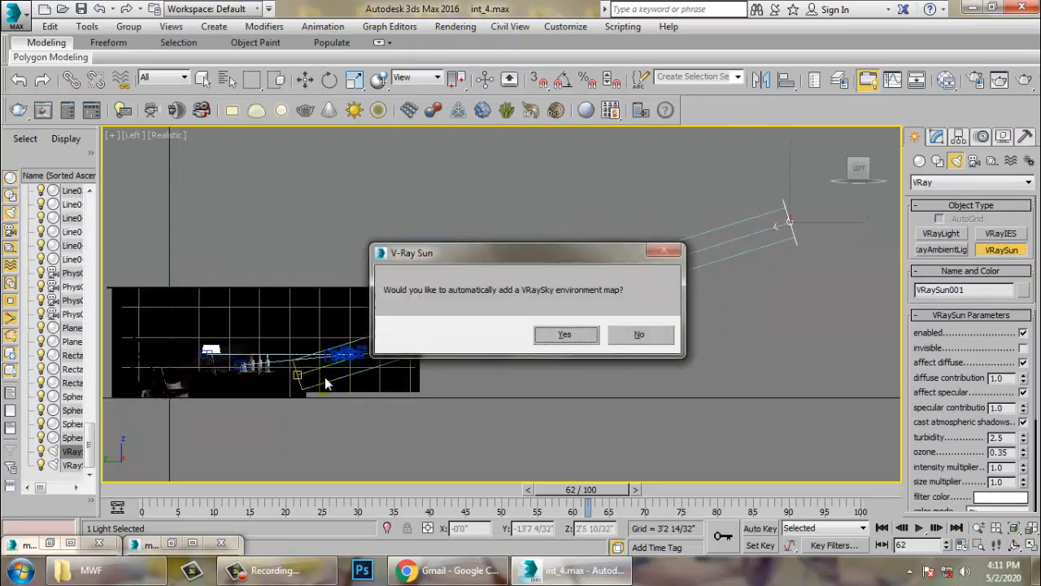
left_click(572, 338)
right_click(586, 377)
Set the Perspective viewport shading to Realistic and examine the sunlight entering through the windows from outside the room.
key("alt+w")
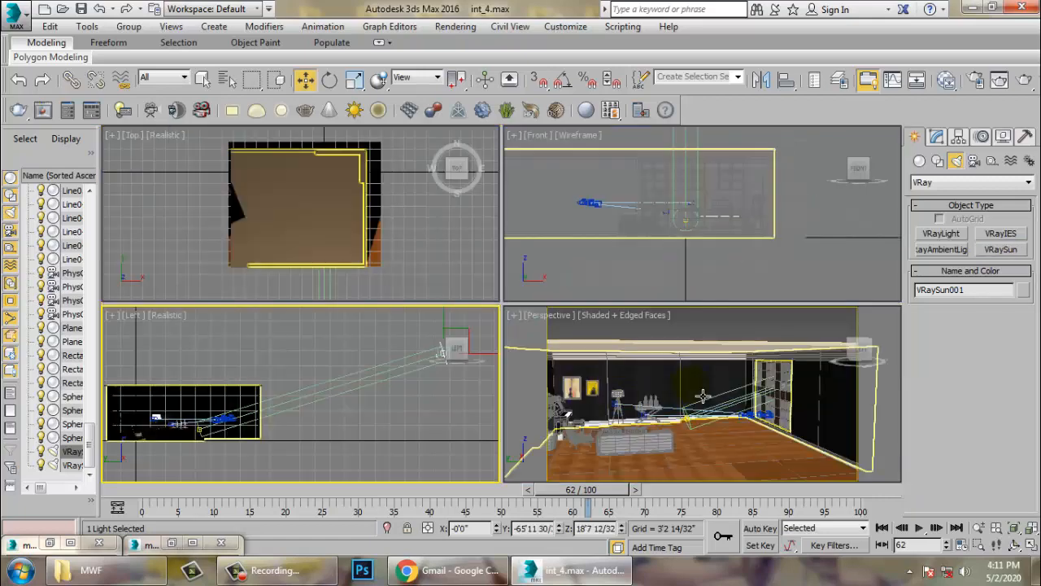
right_click(749, 399)
key("alt+w")
middle_click_drag(749, 399, 648, 335, "alt")
scroll(656, 385, "up", 1)
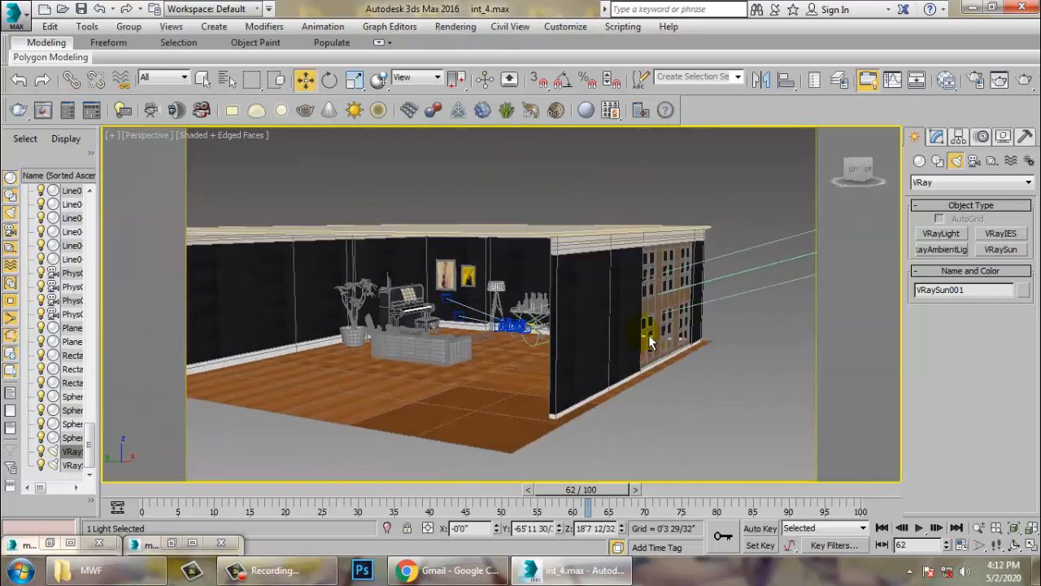
left_click(244, 135)
left_click(289, 151)
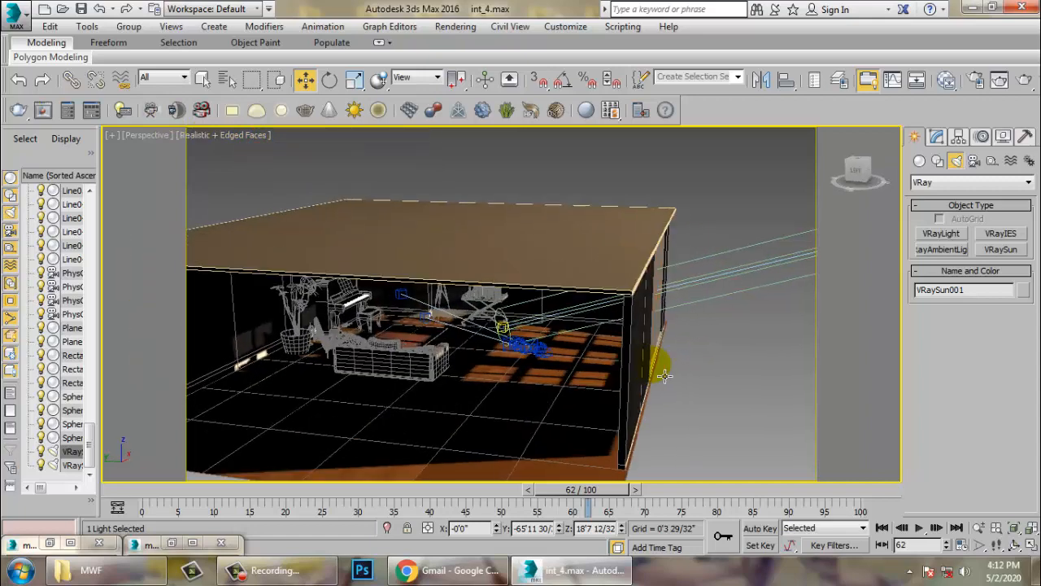
middle_click_drag(665, 375, 595, 345, "alt")
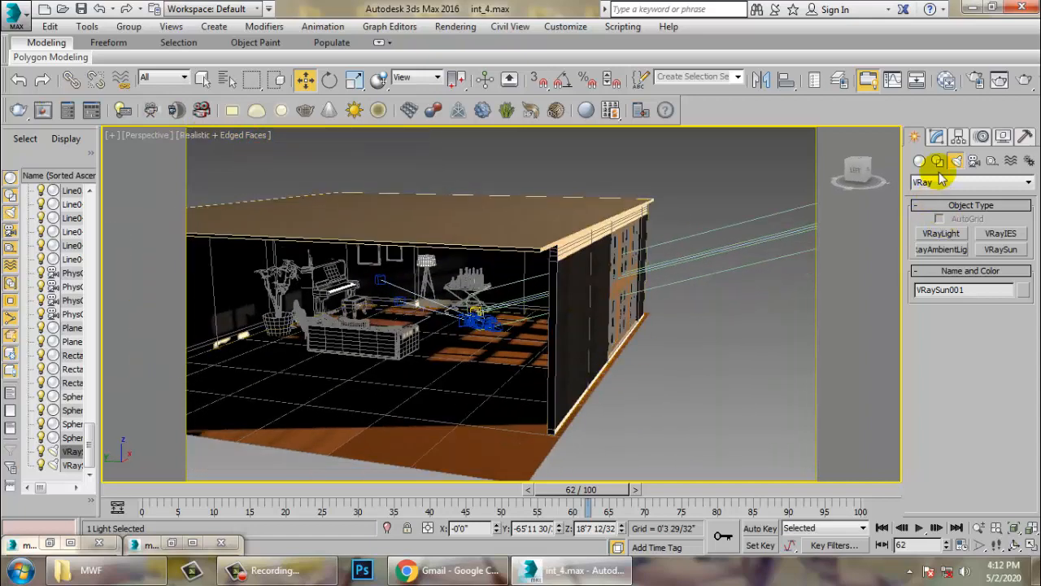
Tint the V-Ray Sun's filter color pale orange and set its intensity multiplier to 0.5.
left_click(938, 138)
middle_click_drag(651, 220, 494, 256)
scroll(504, 277, "down", 4)
middle_click_drag(577, 297, 763, 275)
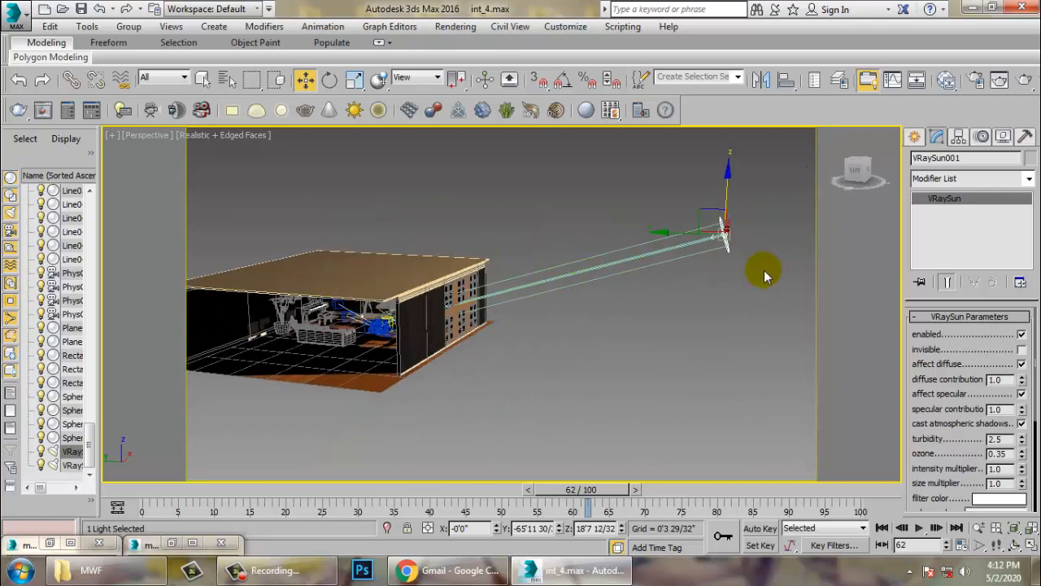
left_click(998, 500)
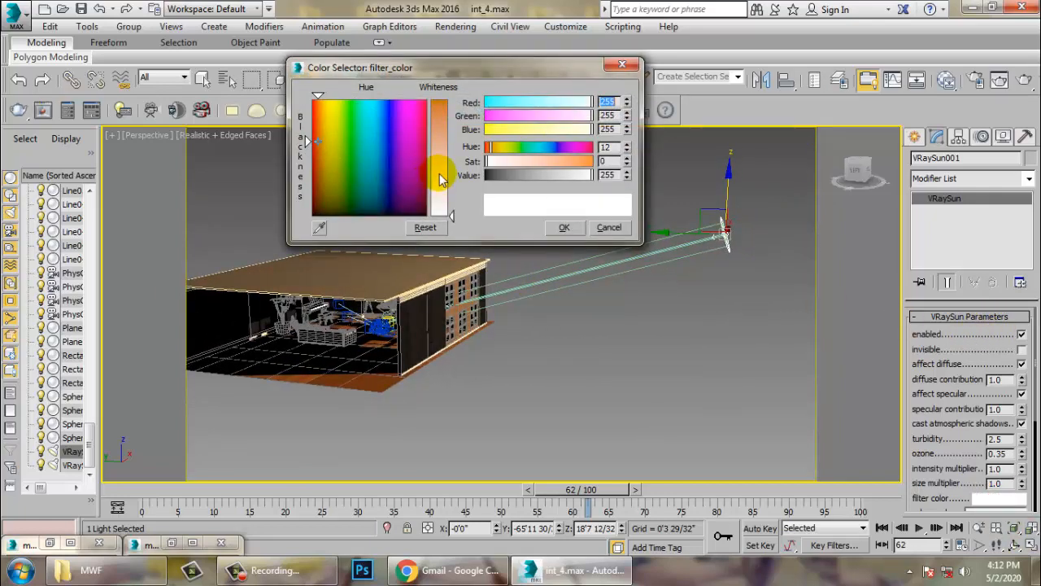
left_click_drag(442, 163, 439, 158)
left_click(564, 229)
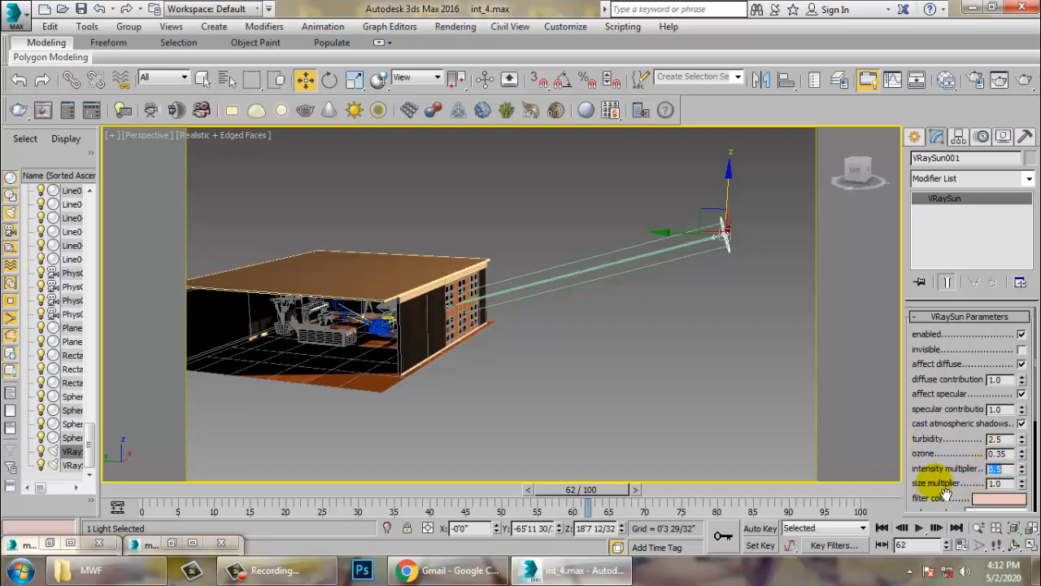
Enlarge the V-Ray Sun's photon emit radius to about 13'1" so it covers the room.
scroll(977, 471, "down", 3)
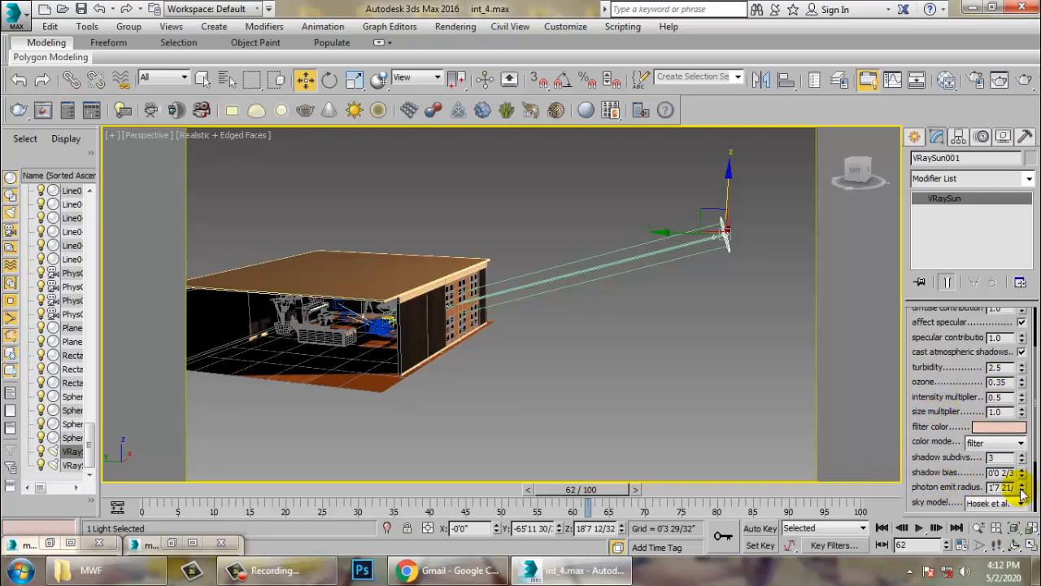
left_click_drag(1022, 493, 1000, 496)
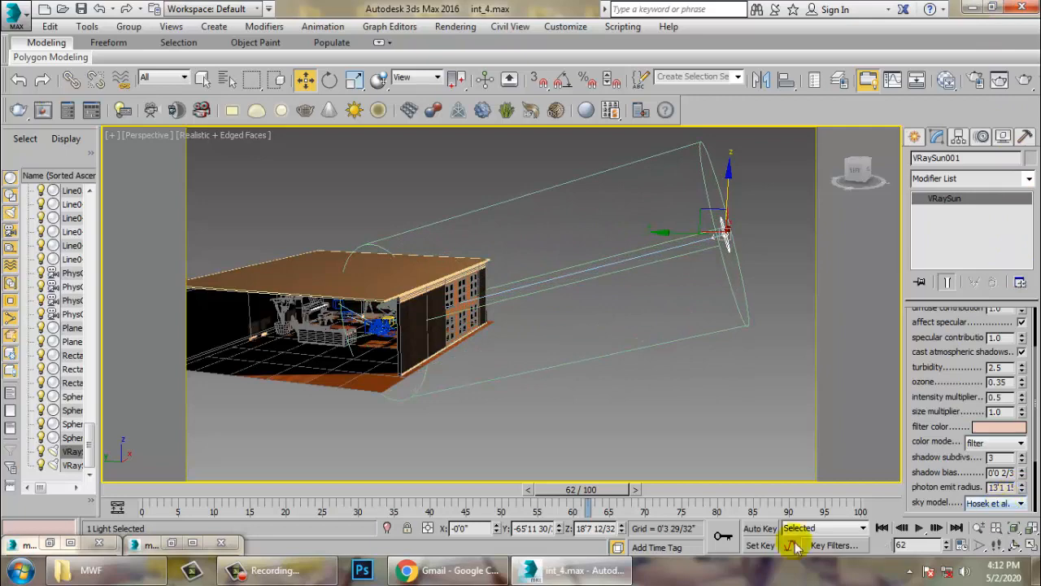
middle_click_drag(447, 283, 643, 275, "alt")
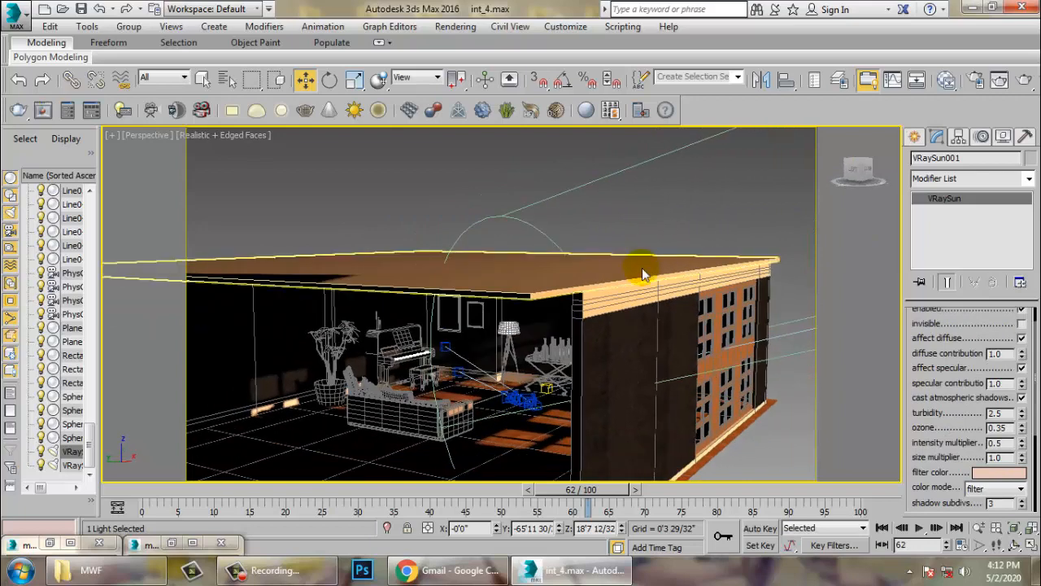
Raise the V-Ray Sun in the Left view to a height of about 24'4", checking the sunlight in the PhysCamera002 view.
key("c")
double_click(476, 175)
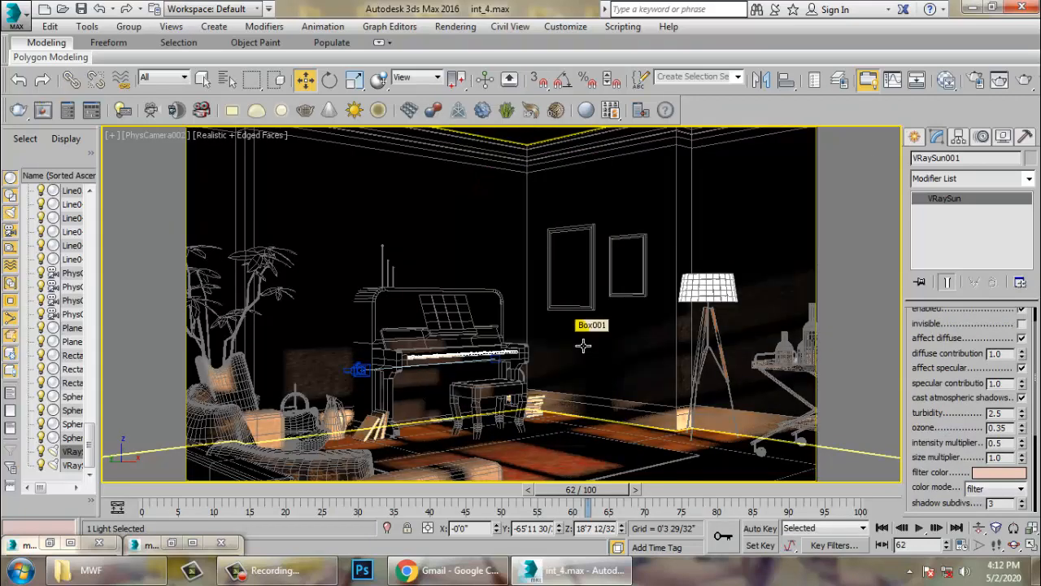
key("alt+w")
right_click(362, 360)
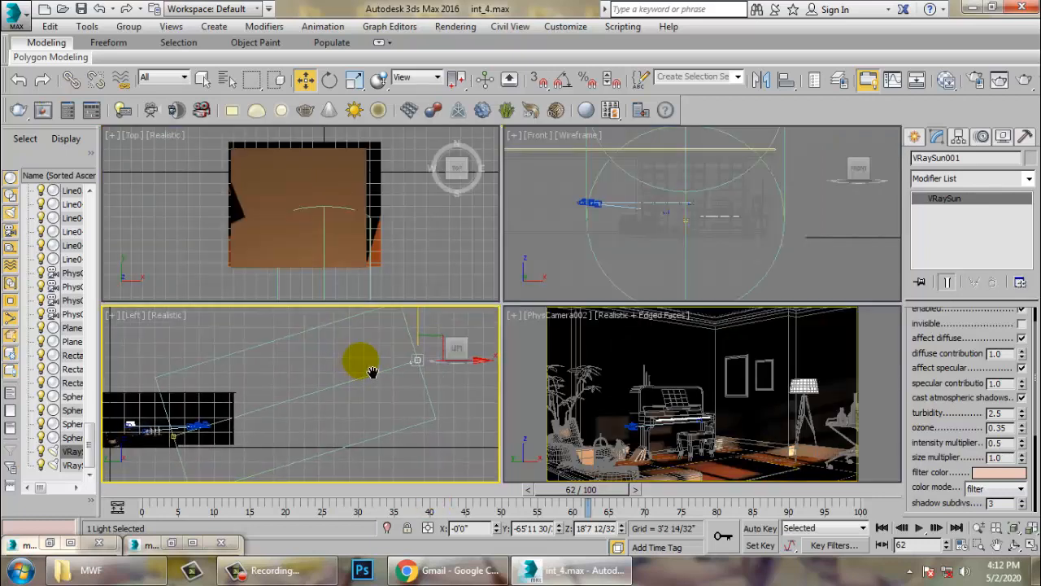
middle_click_drag(381, 376, 386, 432)
left_click(392, 388)
left_click_drag(392, 378, 390, 353)
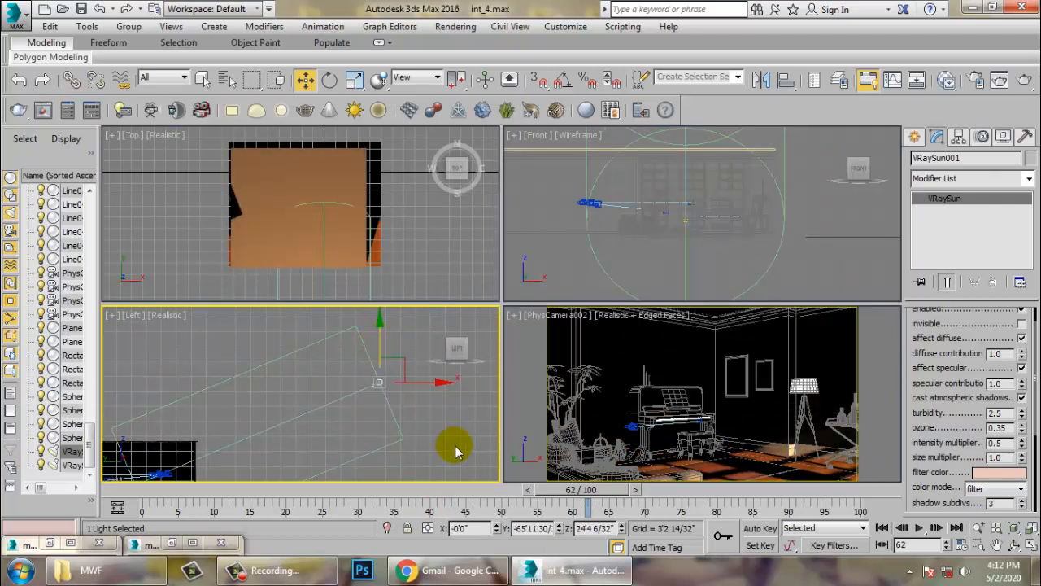
left_click(710, 397)
key("alt+w")
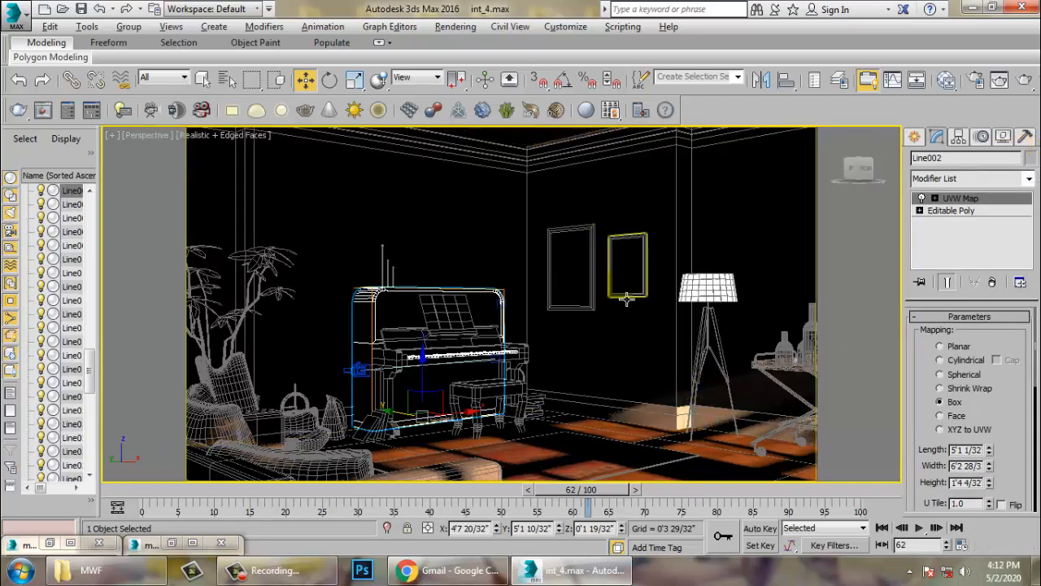
Create a plane V-Ray Light on the sunlit floor beside the sofa in the Perspective view.
key("p")
scroll(642, 336, "up", 3)
middle_click_drag(642, 336, 645, 326, "alt")
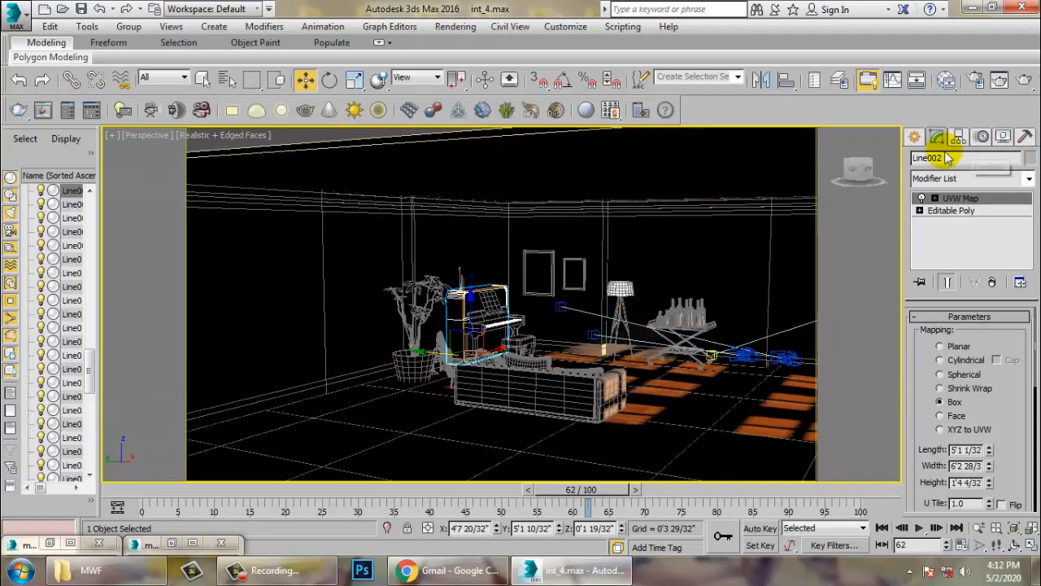
left_click(915, 138)
left_click(962, 235)
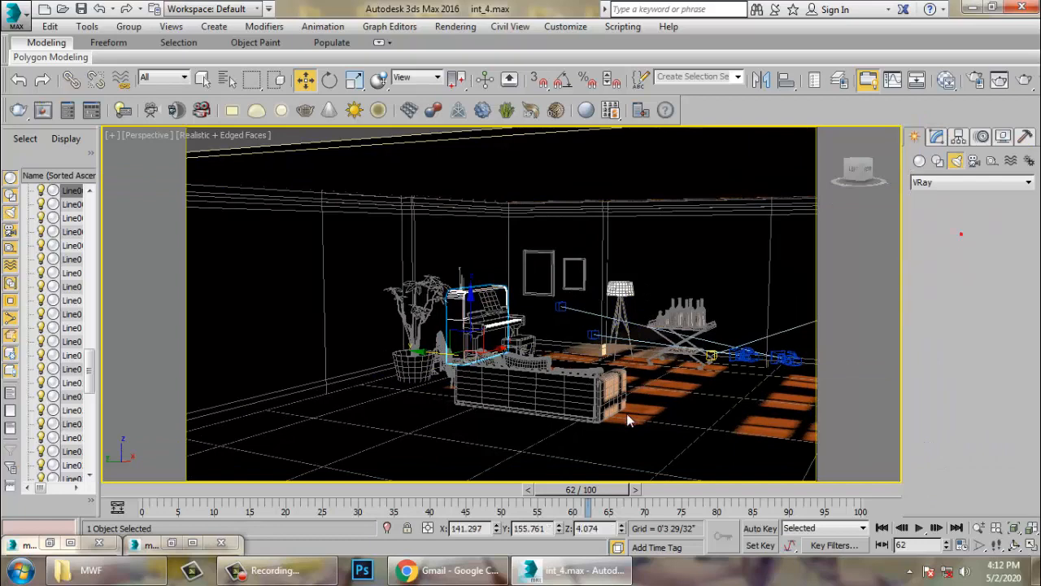
mouse_move(691, 420)
left_mouse_down()
mouse_move(733, 480)
mouse_move(724, 477)
left_mouse_up()
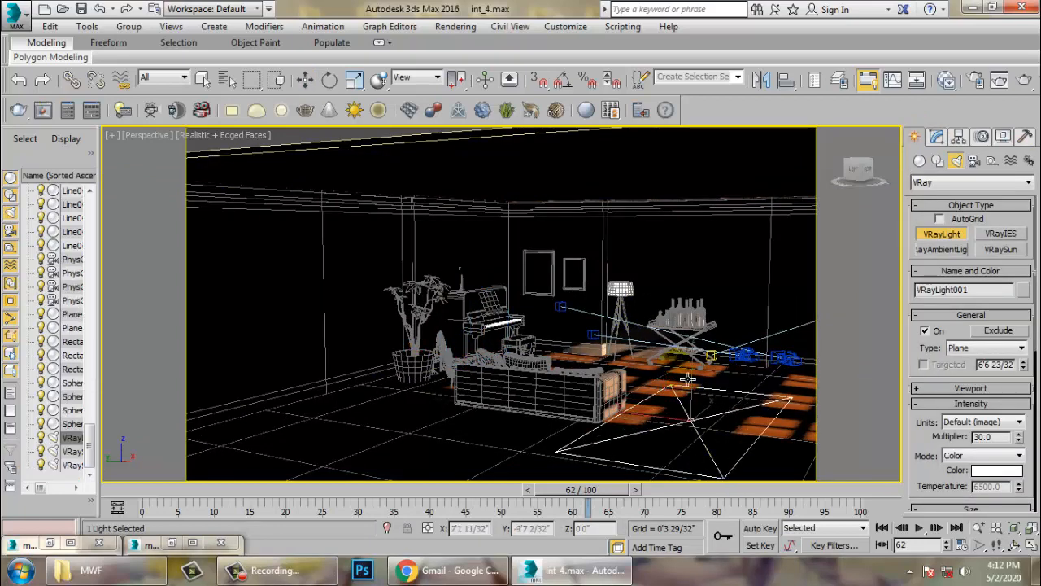
Raise the plane light to about 6'2" above the floor and open its parameters.
key("w")
left_click_drag(704, 393, 702, 293)
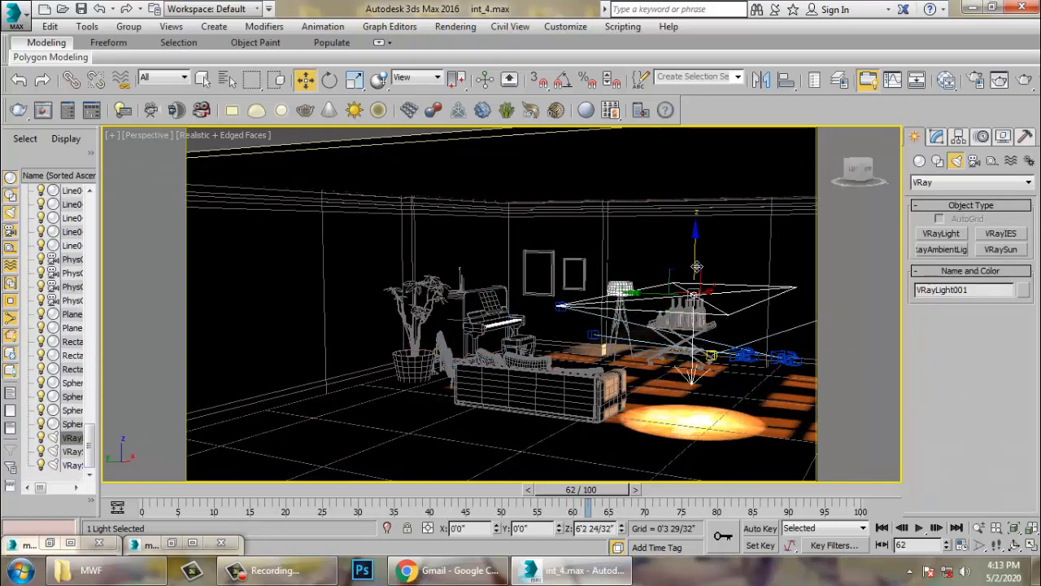
left_click(936, 136)
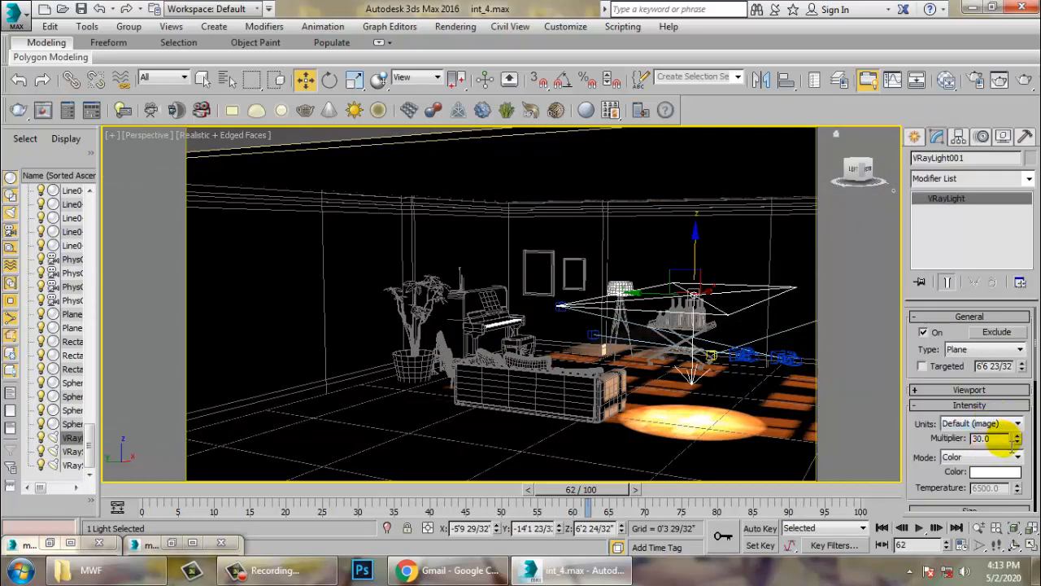
Set the plane light's multiplier to 0.5 and its color to a pale warm orange, about RGB 227, 174, 138.
type("1")
key("Return")
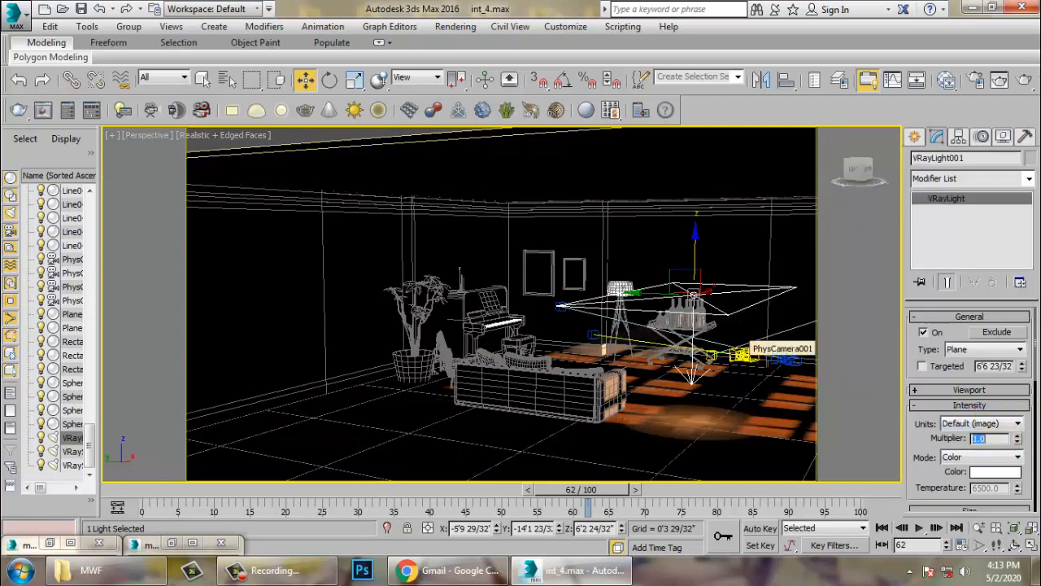
type("0.5")
key("Return")
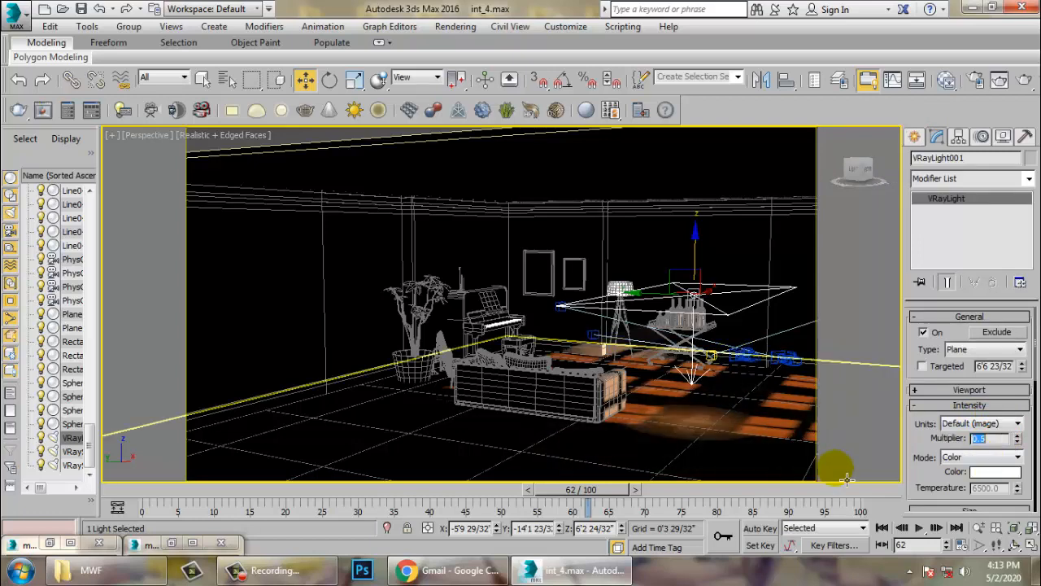
left_click(994, 471)
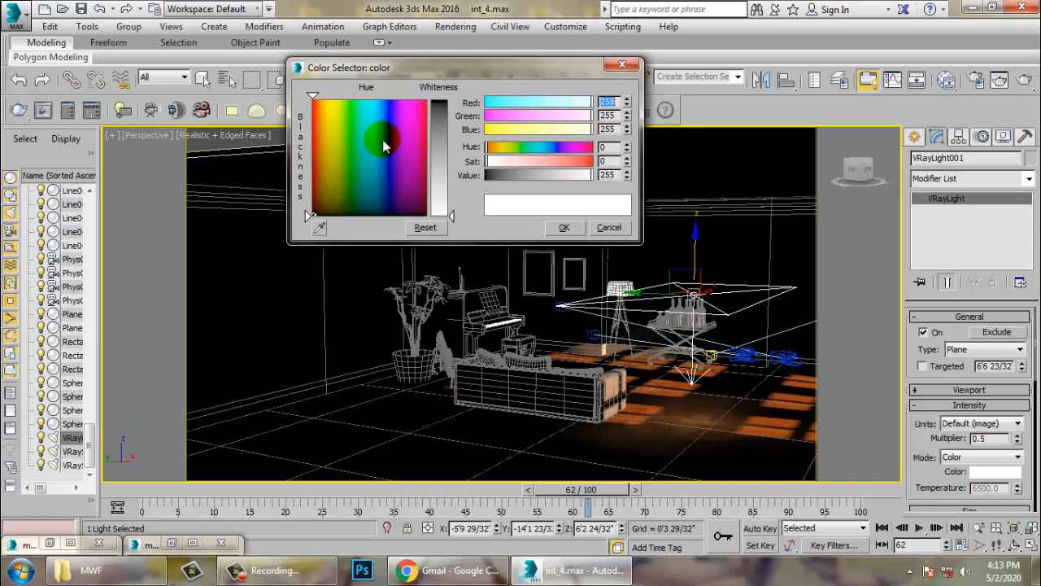
left_click_drag(386, 147, 323, 128)
left_click_drag(452, 214, 452, 162)
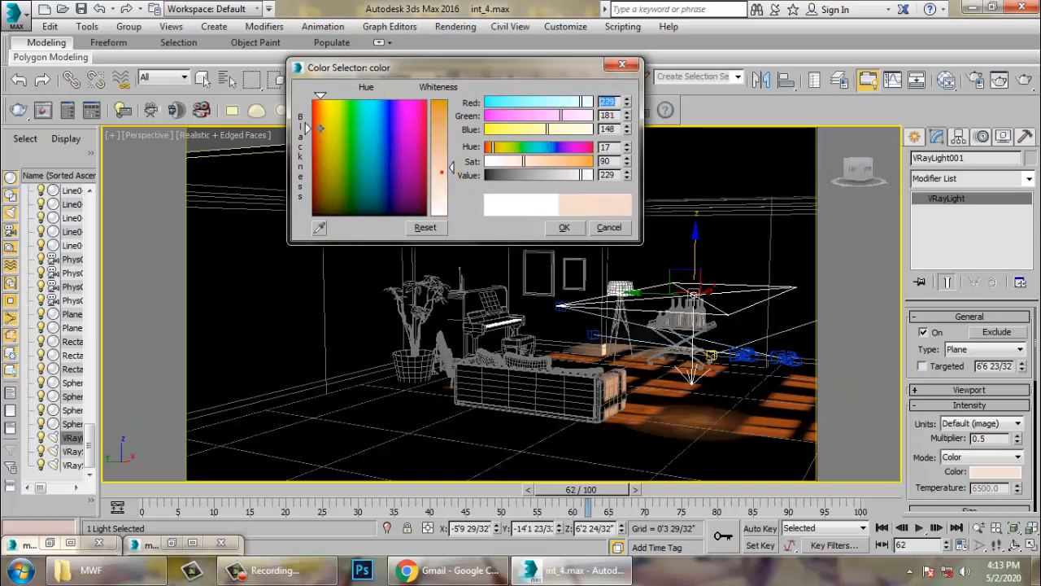
left_click(563, 228)
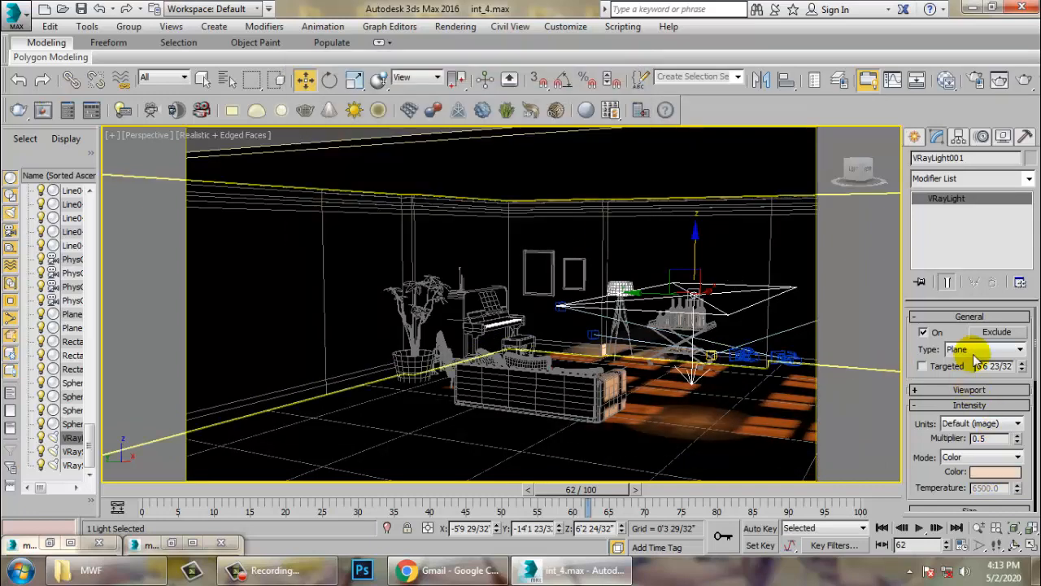
Change the light's type to Dome and move it in the Top view to the floor lamp's position.
left_click(1005, 350)
left_click(980, 373)
key("alt+w")
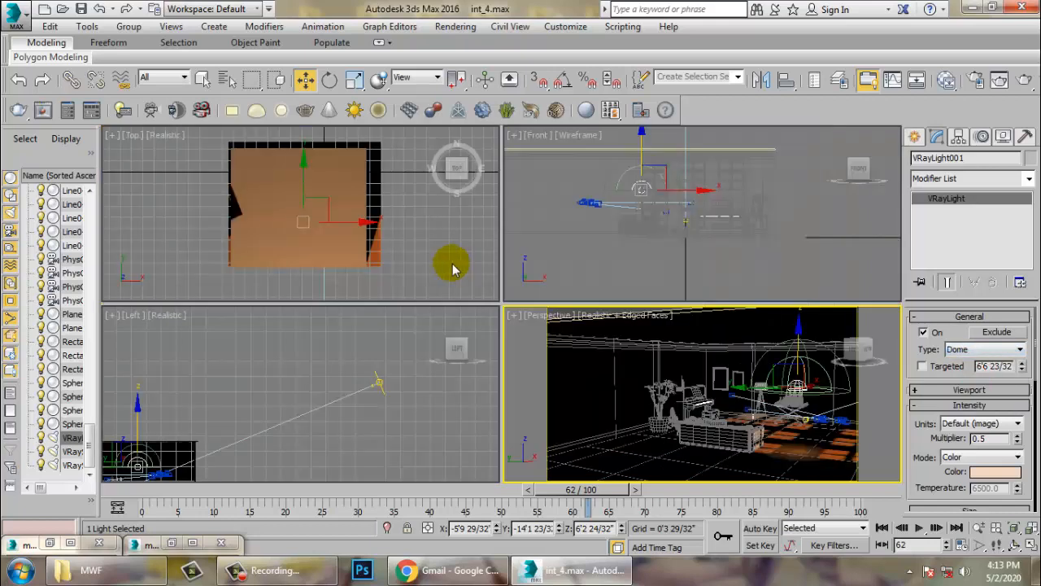
right_click(393, 221)
key("F3")
middle_click_drag(489, 253, 442, 305)
middle_click_drag(272, 267, 378, 216)
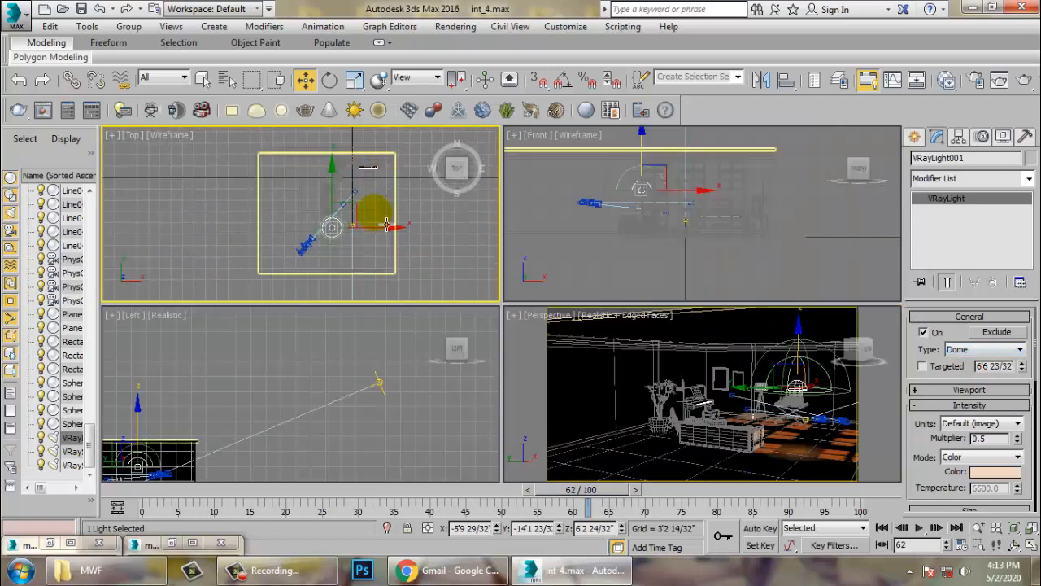
scroll(385, 210, "up", 3)
left_click_drag(277, 249, 378, 229)
left_click_drag(384, 193, 380, 145)
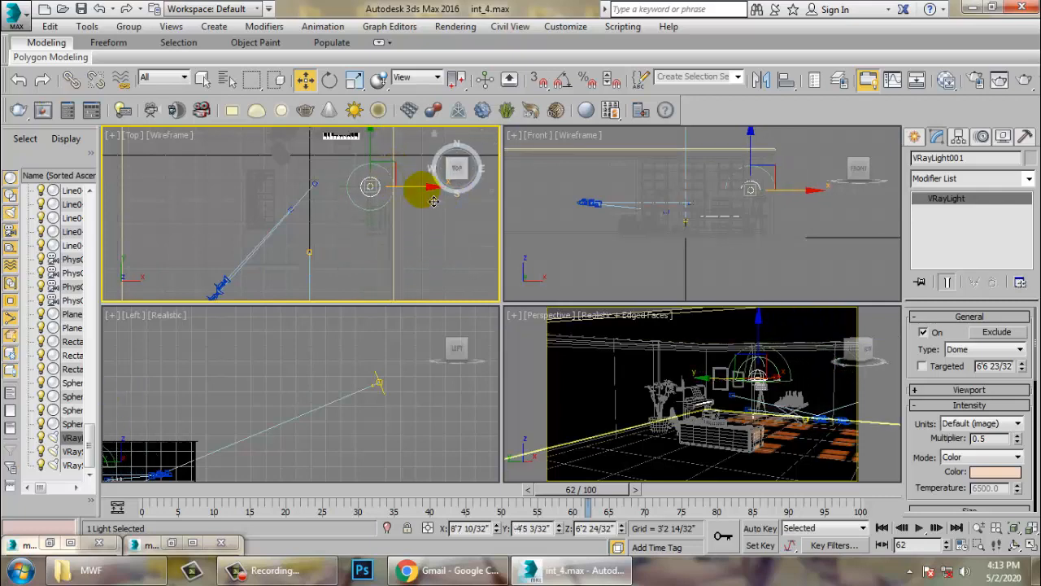
Lower the dome light into the floor lamp's shade, at a height of about 4'11".
key("alt+w")
scroll(694, 375, "up", 6)
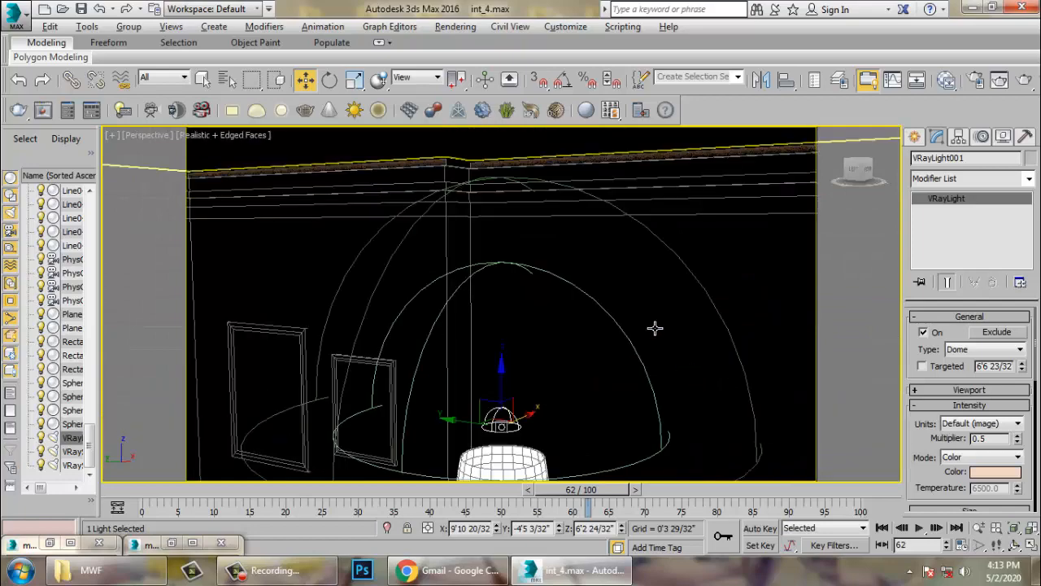
scroll(632, 302, "down", 3)
scroll(629, 324, "up", 4)
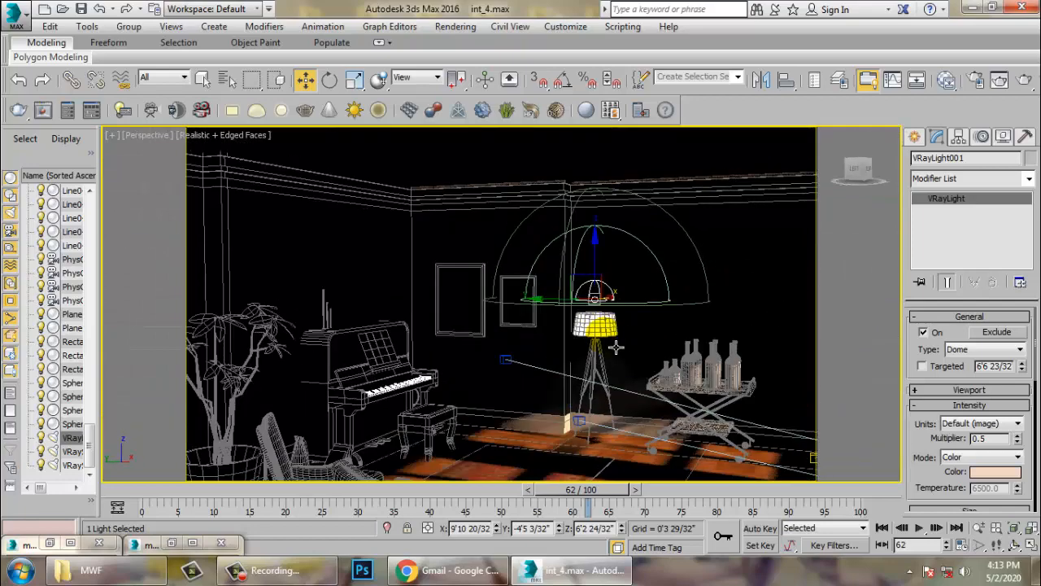
left_click_drag(601, 239, 620, 284)
scroll(620, 283, "down", 6)
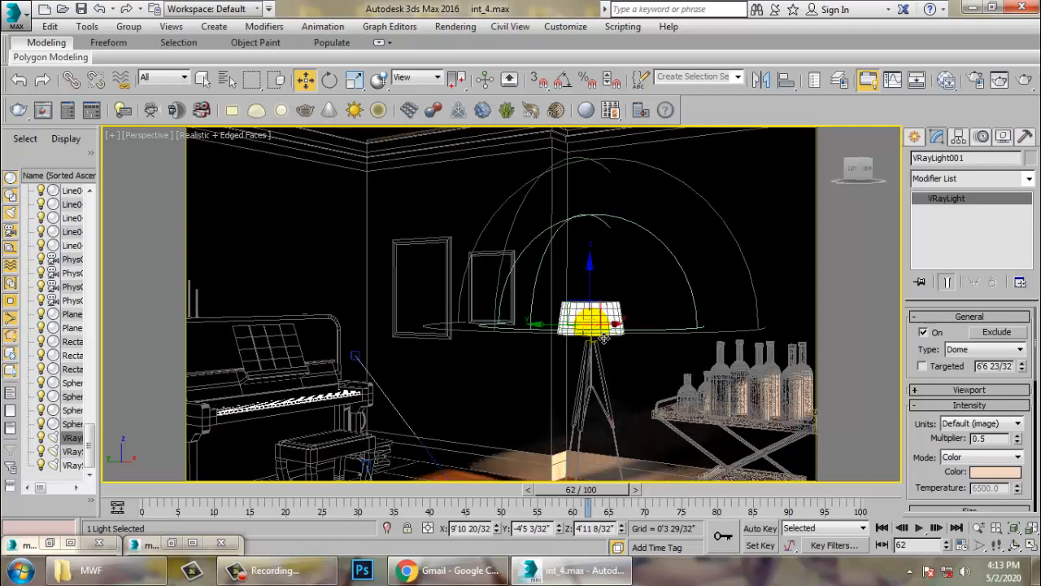
middle_click_drag(639, 281, 612, 310)
scroll(619, 306, "up", 4)
scroll(612, 310, "down", 6)
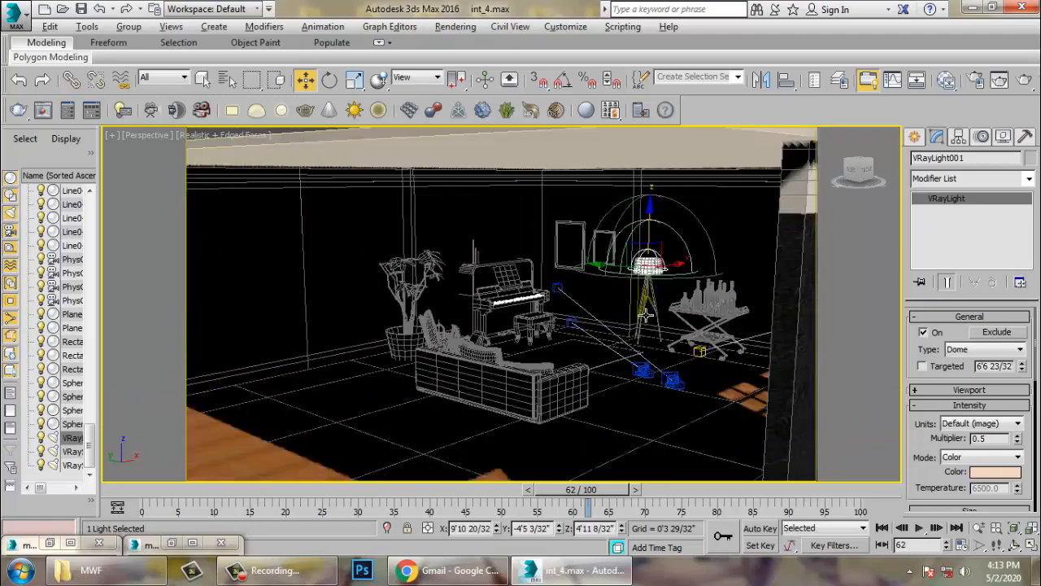
Create a second V-Ray Light on the floor by the side wall and move it beside the sofa and armchair.
left_click(914, 136)
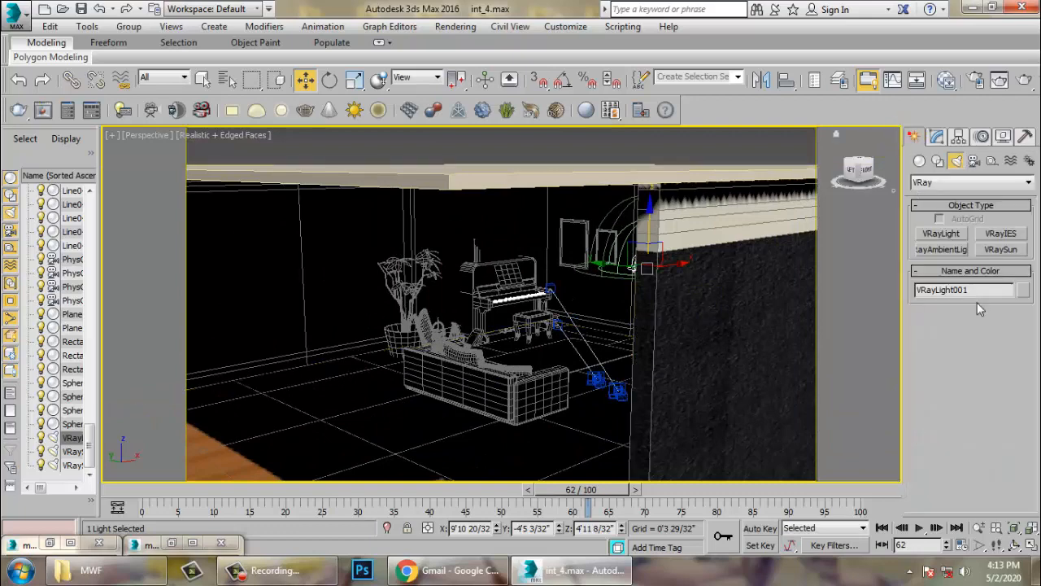
left_click(942, 234)
middle_click_drag(602, 273, 610, 321, "alt")
middle_click_drag(610, 321, 594, 225)
left_click(535, 295)
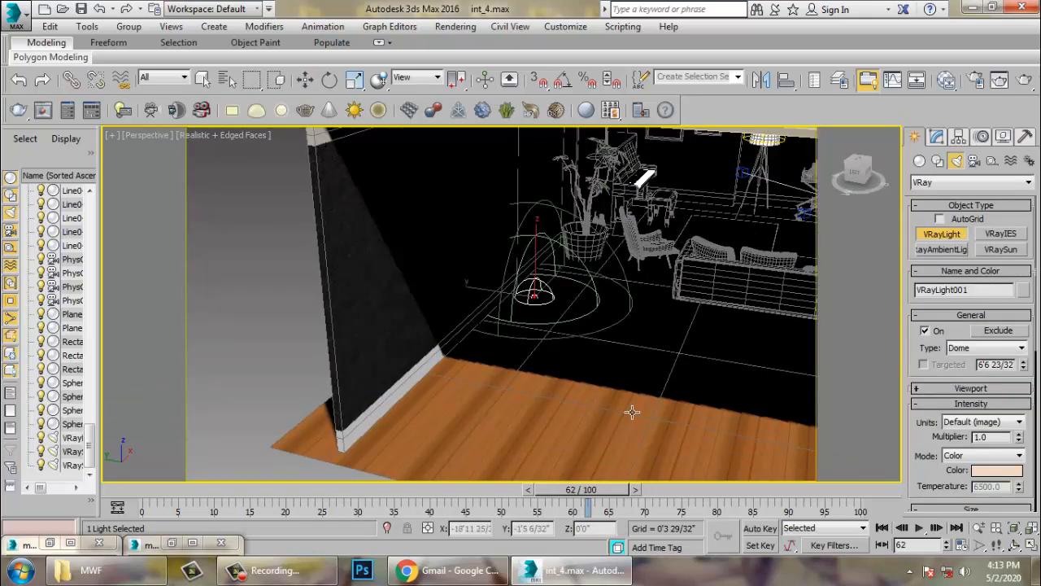
key("w")
left_click_drag(499, 304, 616, 318)
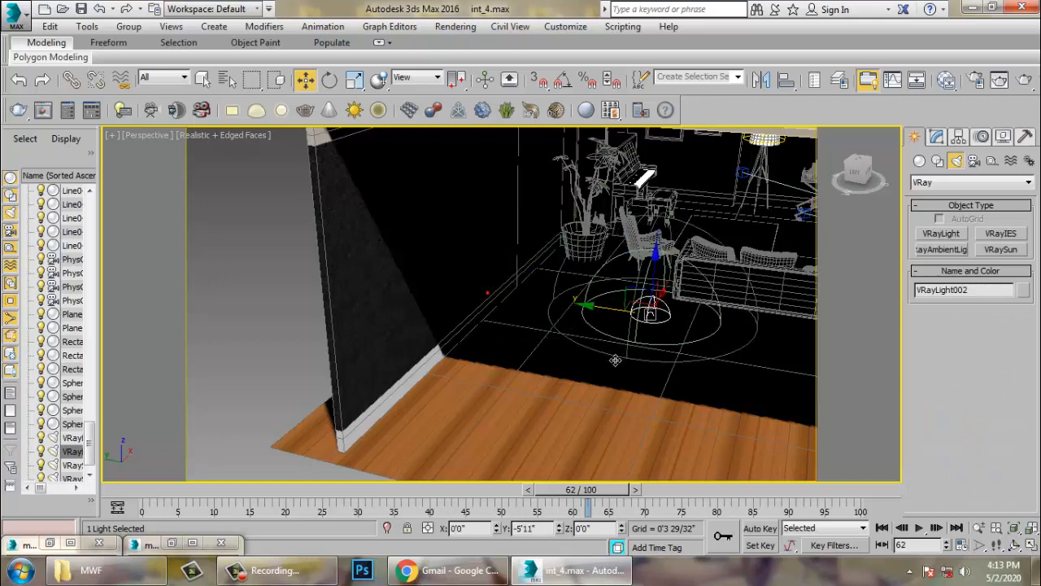
Change the new light's type from Dome to Plane.
left_click(936, 136)
left_click(982, 351)
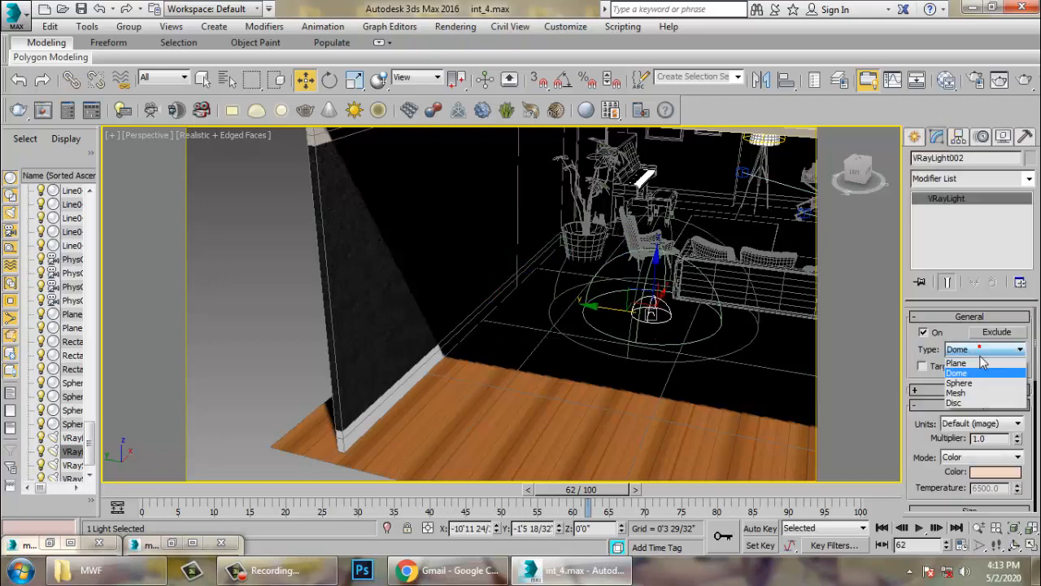
left_click(968, 358)
middle_click_drag(968, 359, 550, 340, "alt")
scroll(550, 340, "down", 4)
key("e")
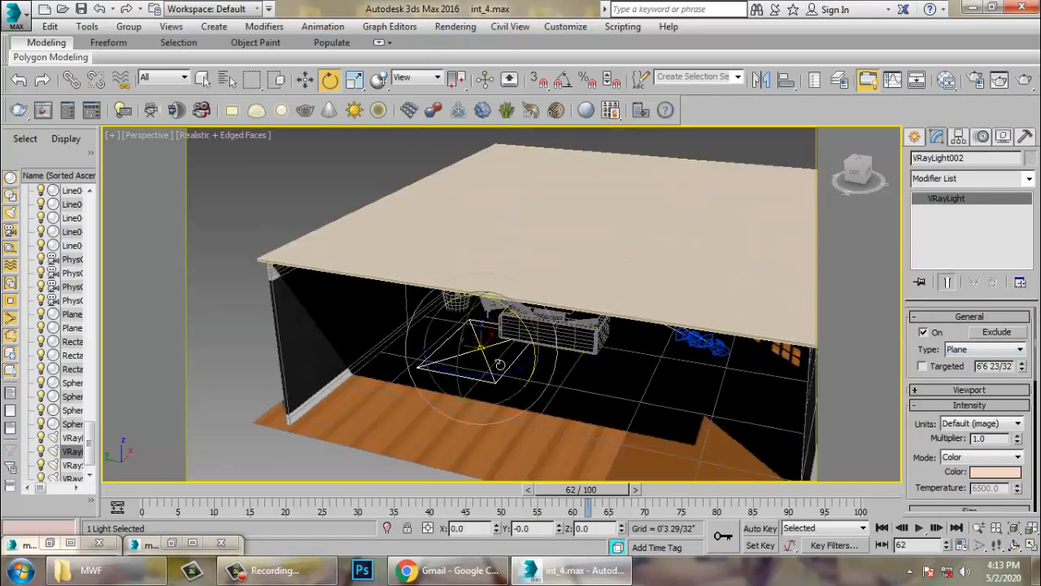
middle_click_drag(633, 352, 603, 260, "alt")
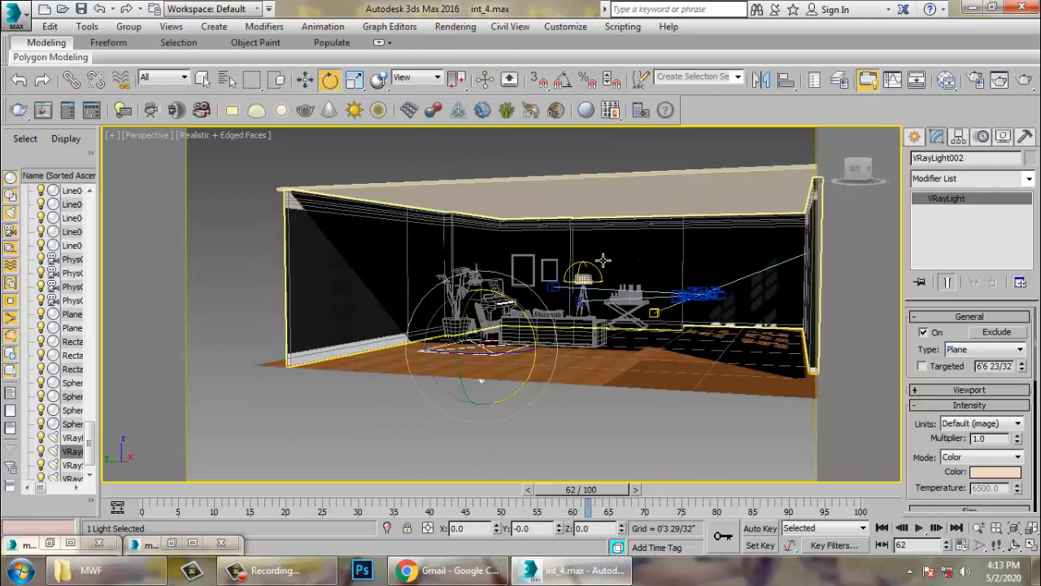
Select the dome light at the floor lamp and enable its Double-sided, Invisible and No decay options.
left_click(595, 275)
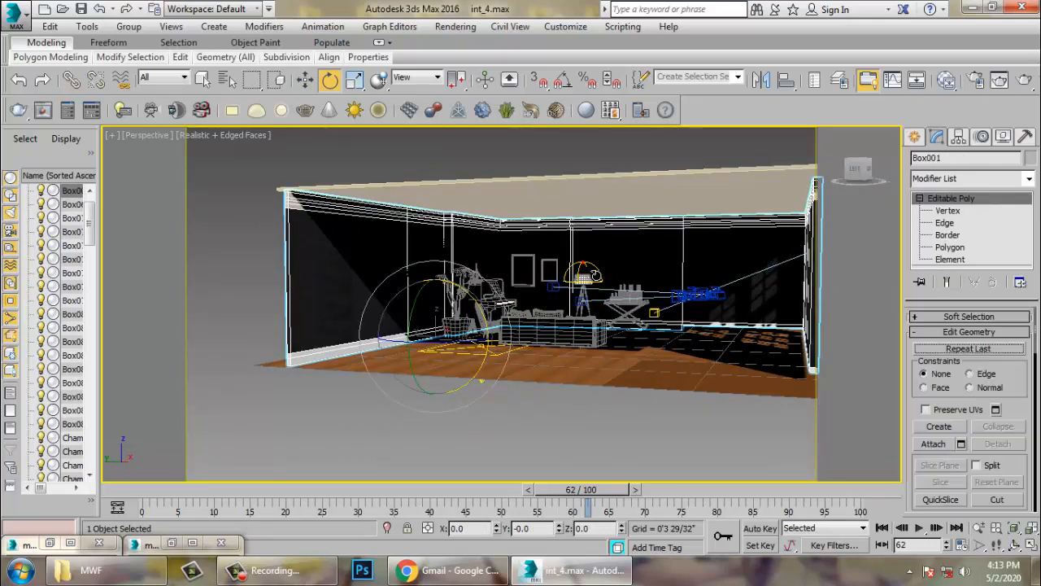
key("w")
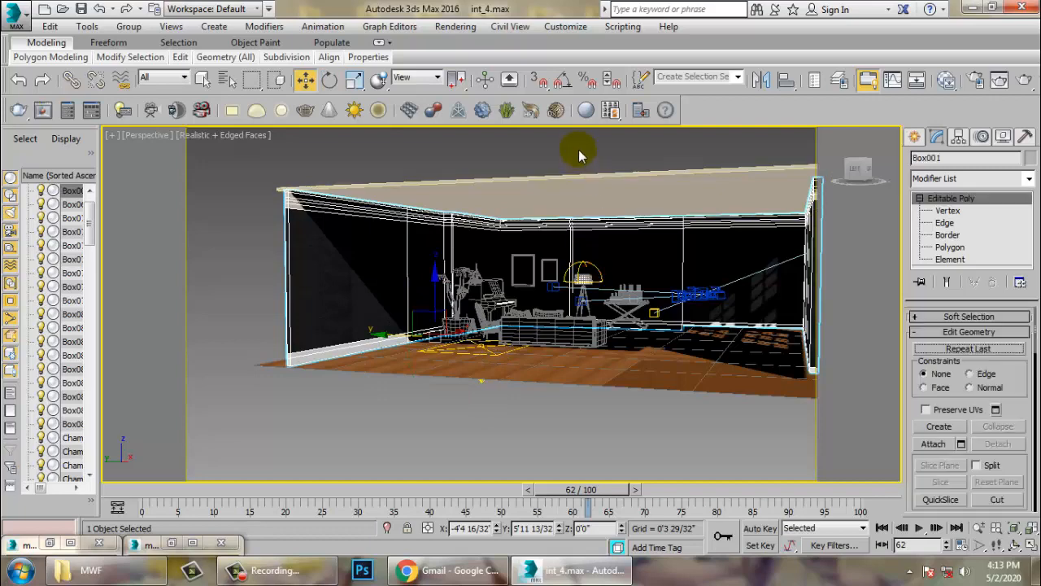
left_click_drag(615, 278, 614, 279)
left_click_drag(670, 152, 755, 342, "alt")
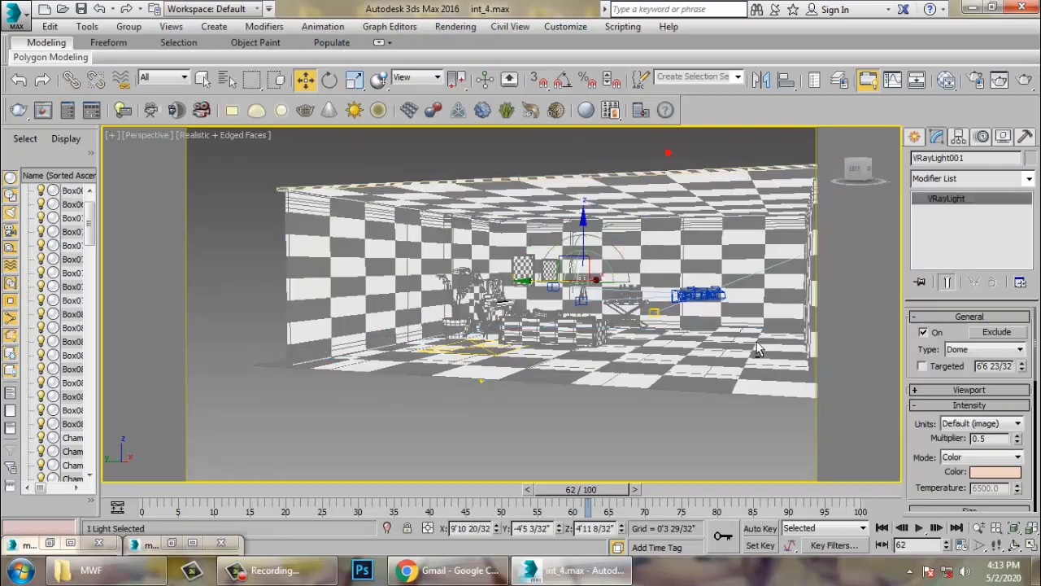
left_click_drag(925, 465, 940, 323)
left_click(932, 401)
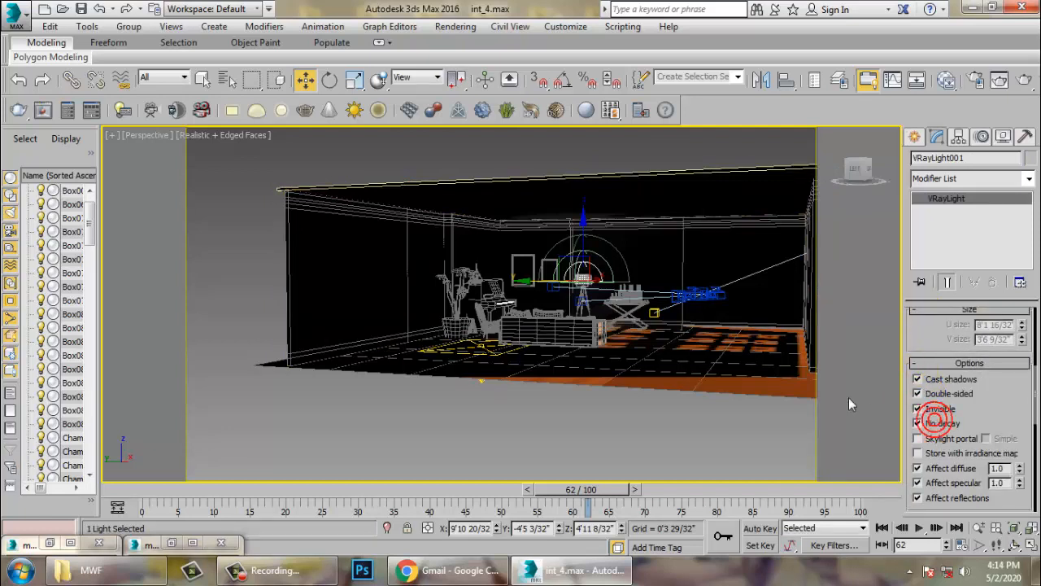
Raise the plane light near the sofa to about 5'6" and rotate it upright to face into the room.
middle_click_drag(656, 305, 605, 336, "alt")
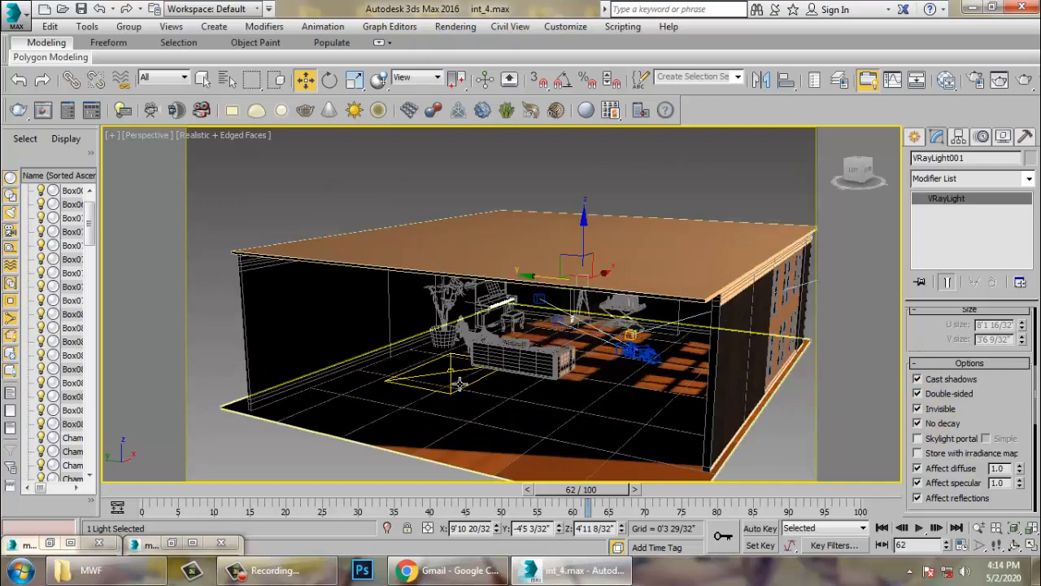
left_click(468, 360)
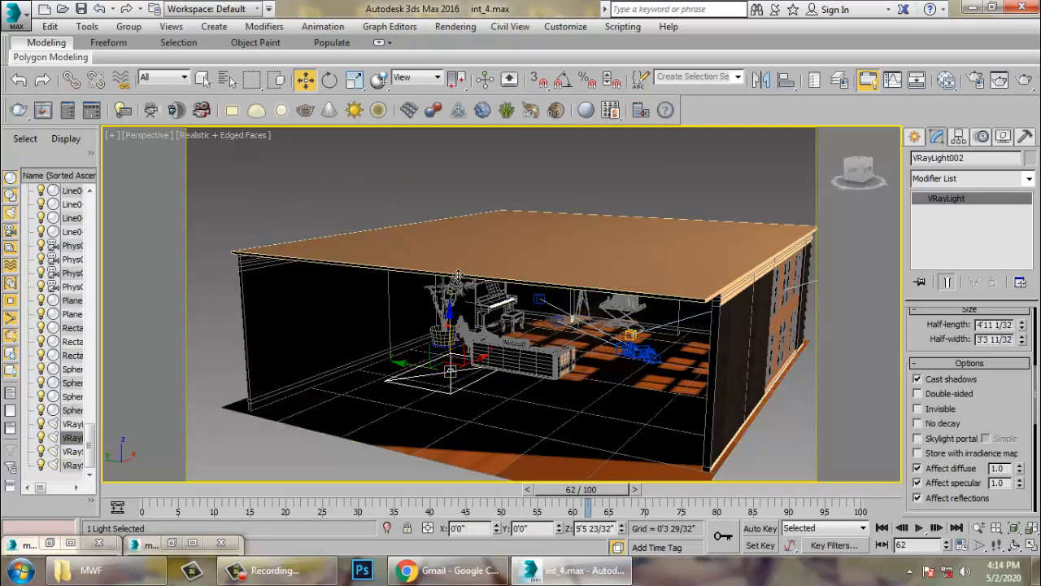
left_click_drag(458, 275, 458, 218)
key("e")
left_click_drag(460, 327, 472, 364)
middle_click_drag(472, 364, 493, 313, "alt")
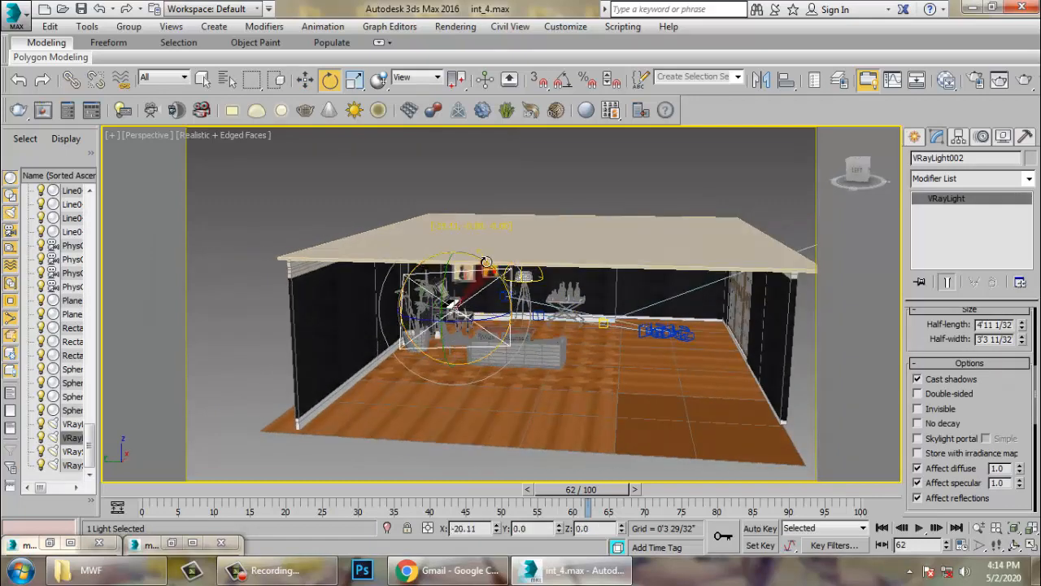
Move the upright plane light along Y toward the side wall near the potted plant, to about Y 0'8".
scroll(488, 264, "up", 5)
middle_click_drag(428, 292, 515, 332)
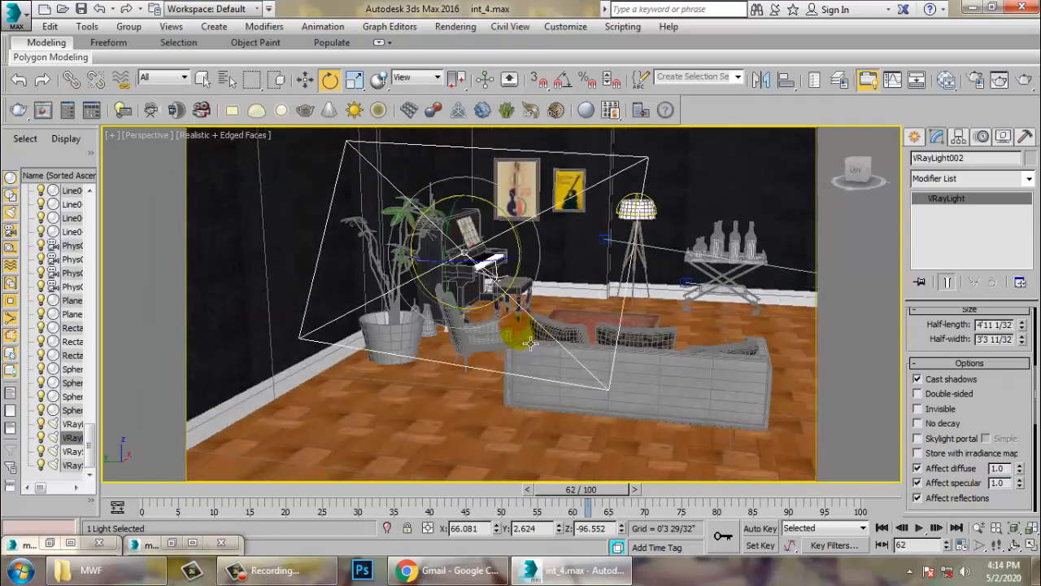
key("w")
left_click_drag(430, 268, 366, 269)
scroll(366, 269, "down", 6)
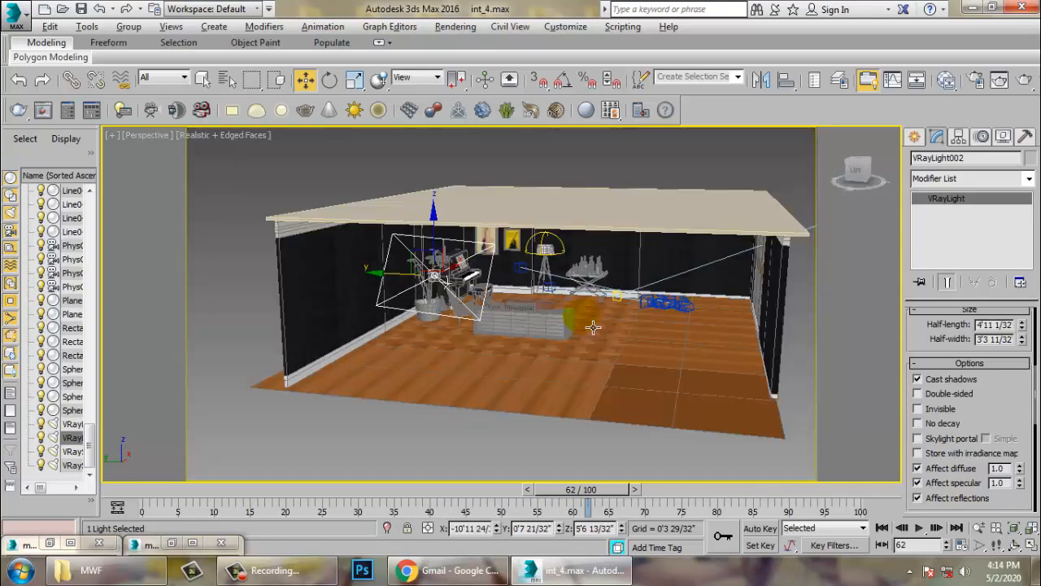
scroll(930, 348, "up", 5)
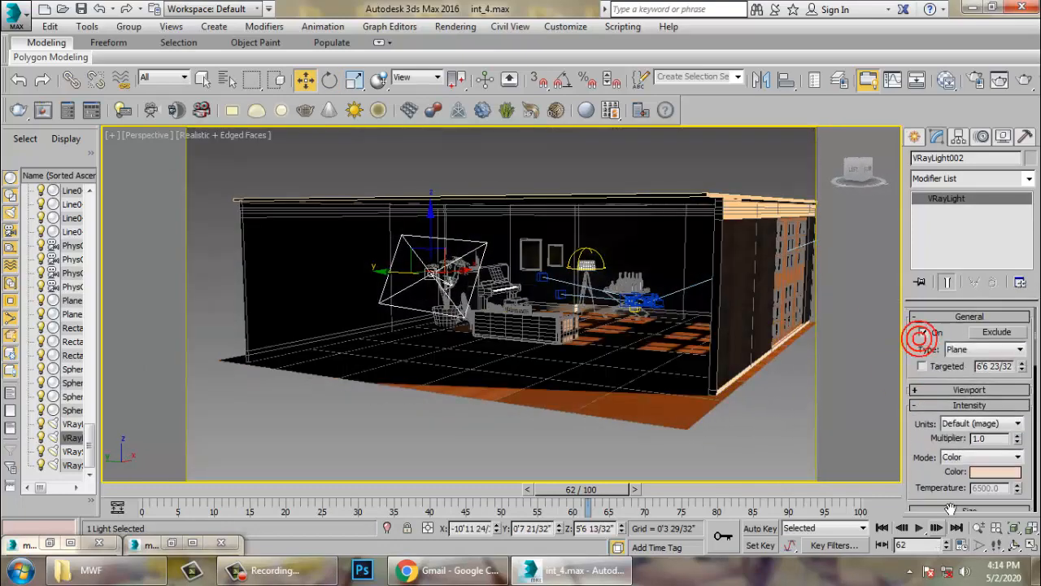
Enable Double-sided, Invisible and No decay for the upright plane light and lighten its color to a paler peach.
scroll(952, 485, "down", 4)
left_click(942, 448)
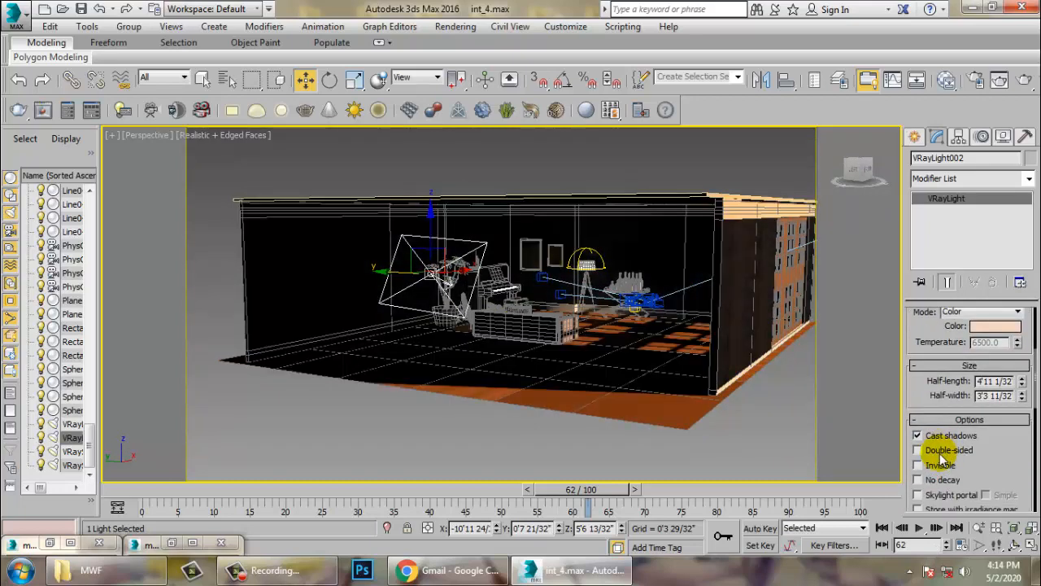
left_click(942, 448)
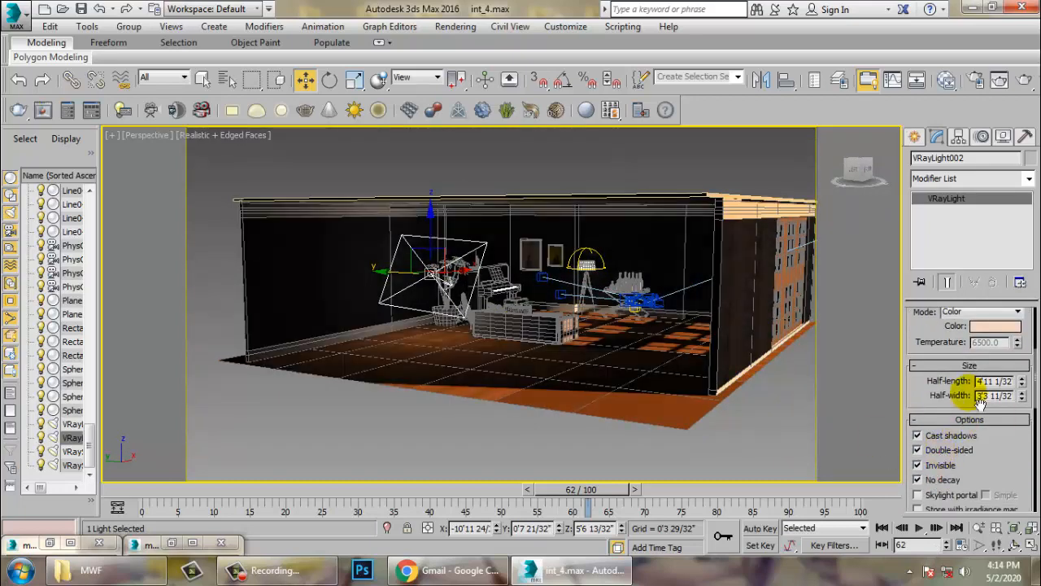
left_click(994, 326)
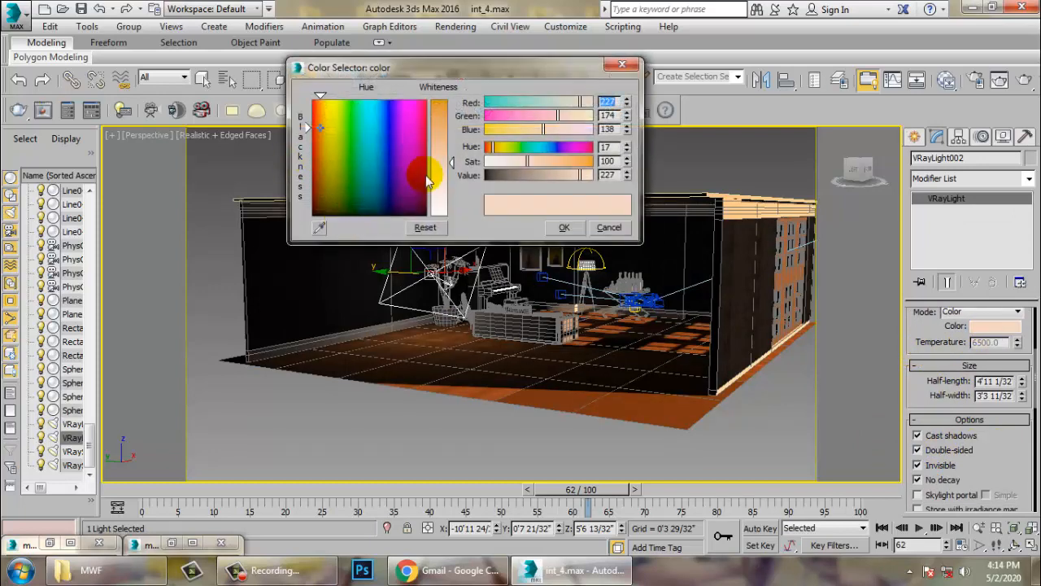
left_click_drag(451, 162, 451, 180)
left_click(563, 229)
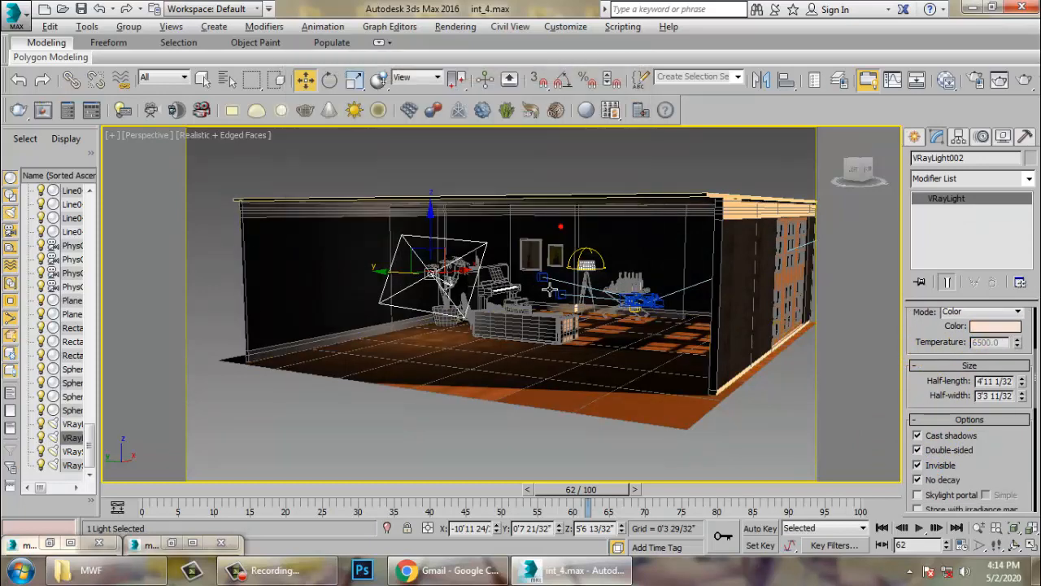
Rotate the upright plane light further toward the piano corner and make it a targeted light.
middle_click_drag(549, 289, 451, 302, "alt")
key("e")
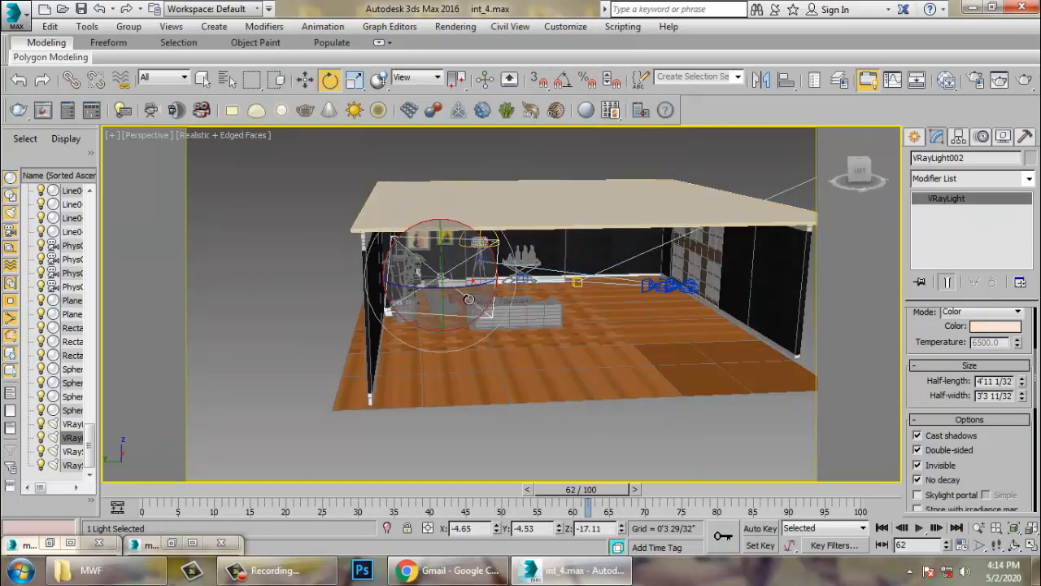
scroll(486, 293, "up", 5)
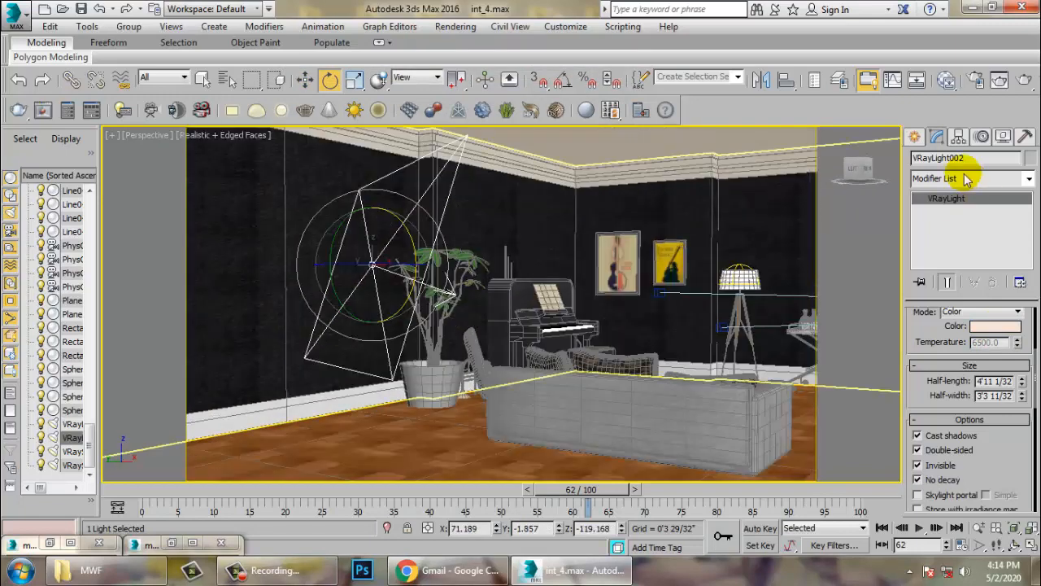
scroll(936, 365, "up", 4)
left_click(941, 366)
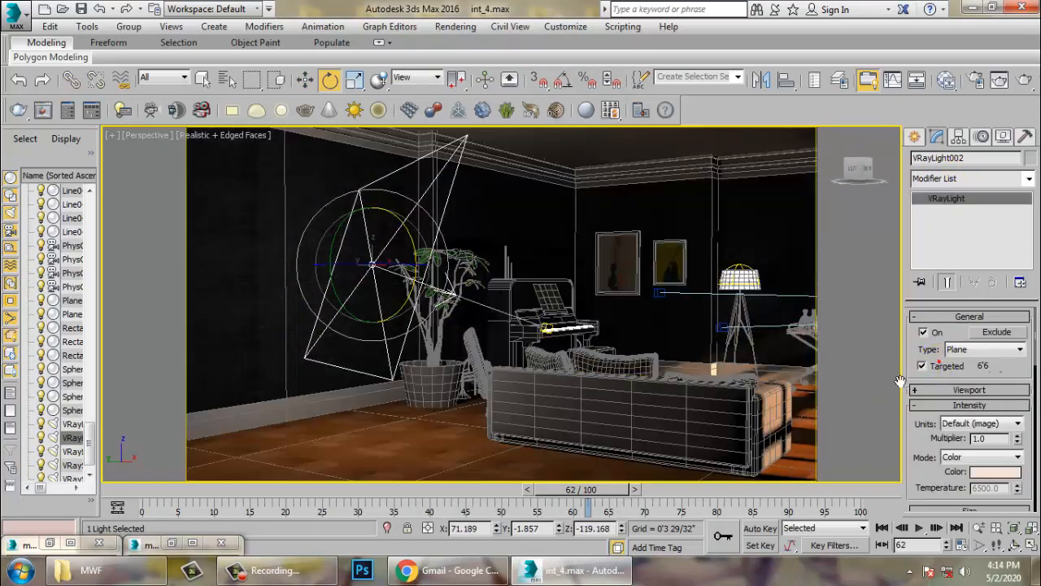
Move the upright plane light's target to about X 1'1", Z 1'0" in front of the piano and return to the PhysCamera002 view.
middle_click_drag(619, 317, 553, 328, "alt")
left_click(552, 327)
middle_click_drag(671, 351, 647, 362, "alt")
key("w")
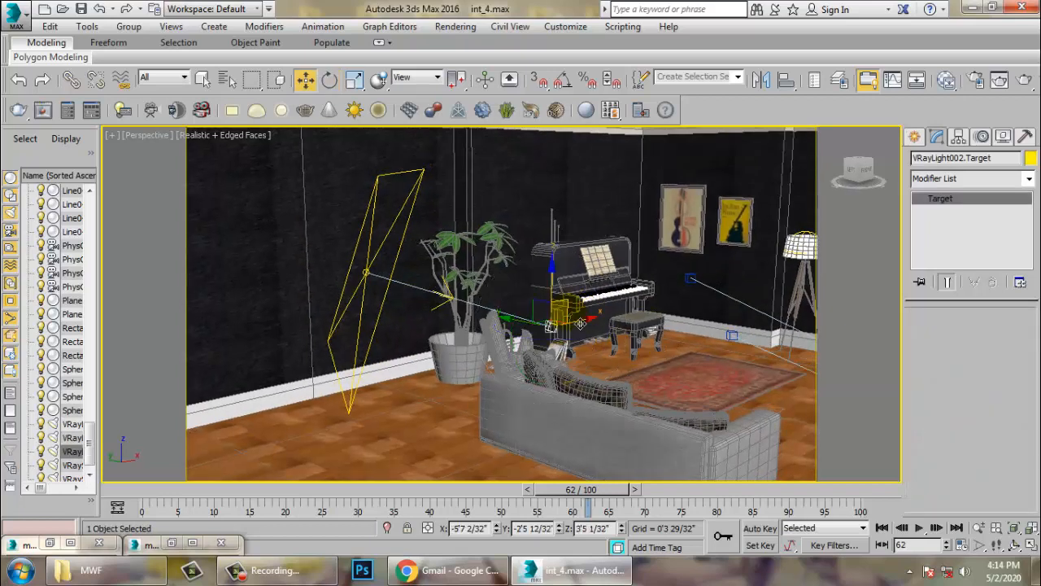
left_click_drag(581, 321, 700, 324)
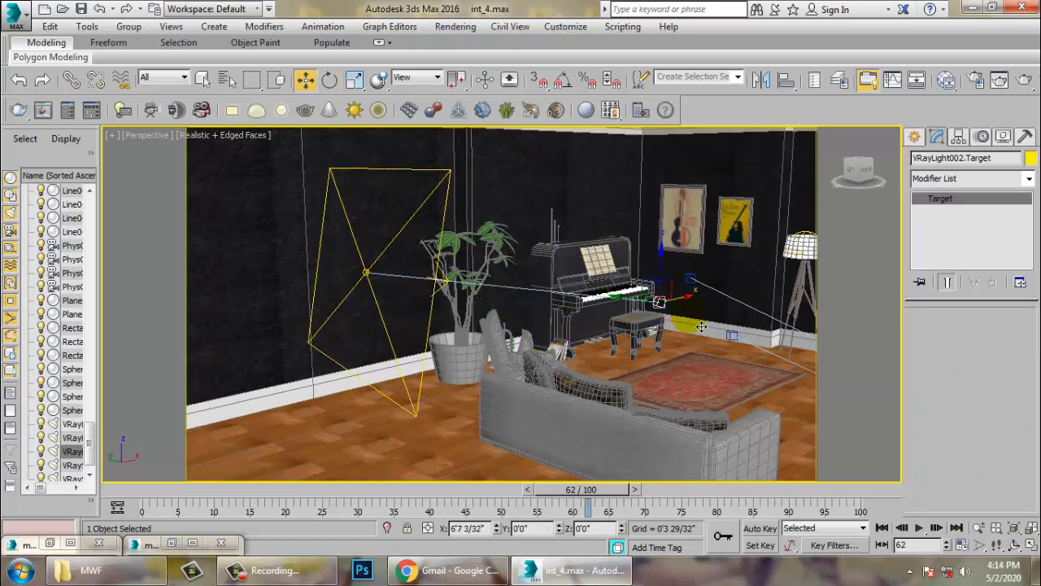
left_click_drag(671, 276, 680, 334)
middle_click_drag(680, 335, 611, 303, "alt")
scroll(612, 303, "down", 10)
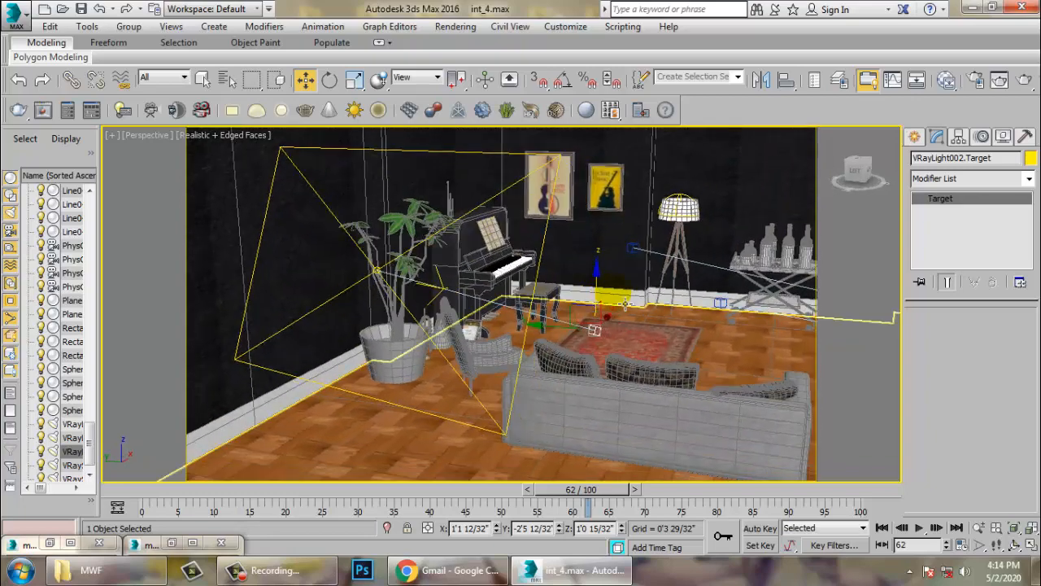
key("c")
double_click(482, 184)
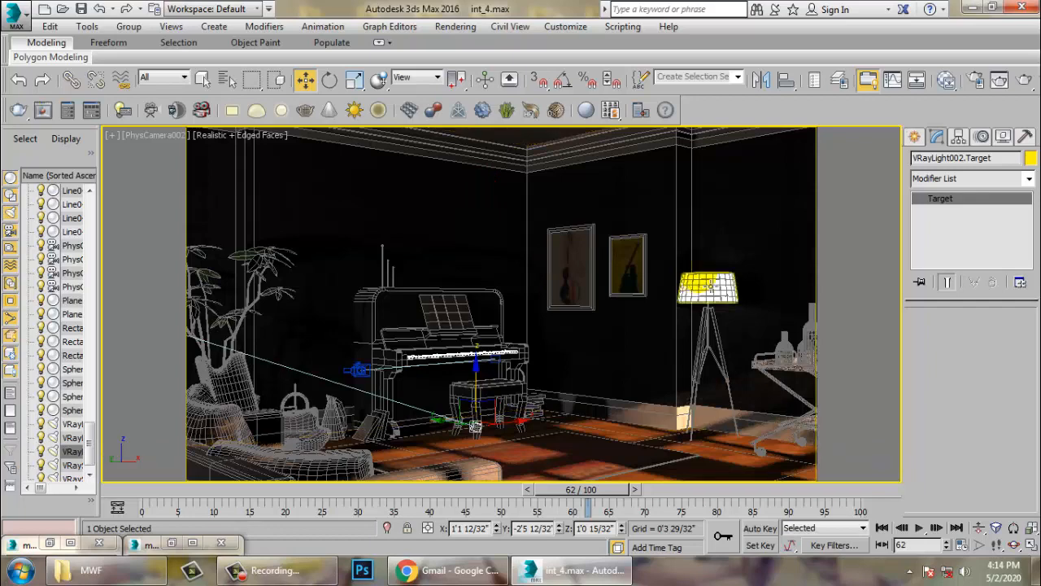
In the V-Ray render settings, set the image filter to Catmull-Rom and enable the GI and reflection/refraction environment overrides.
left_click(457, 26)
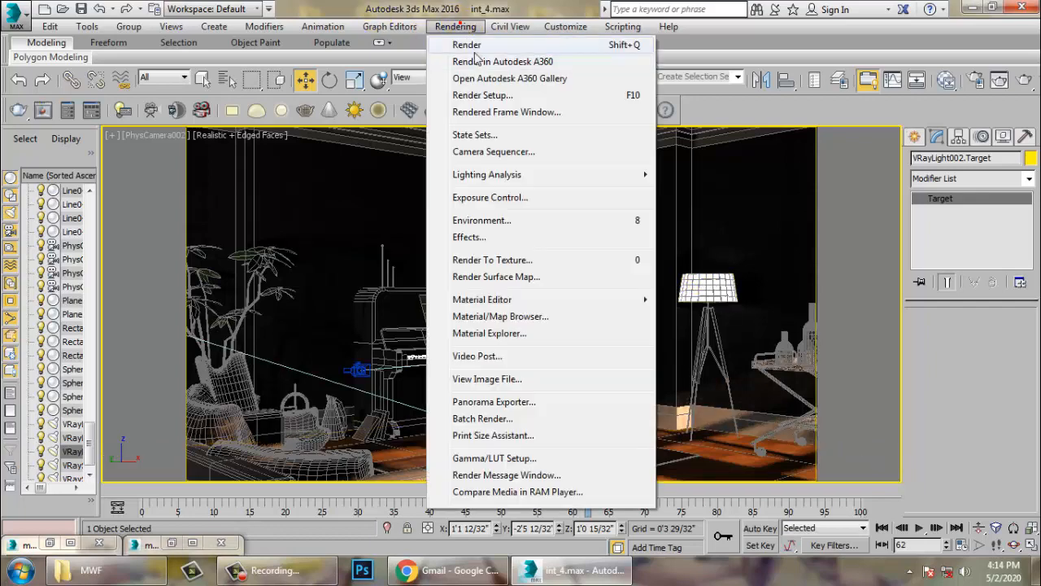
left_click(485, 94)
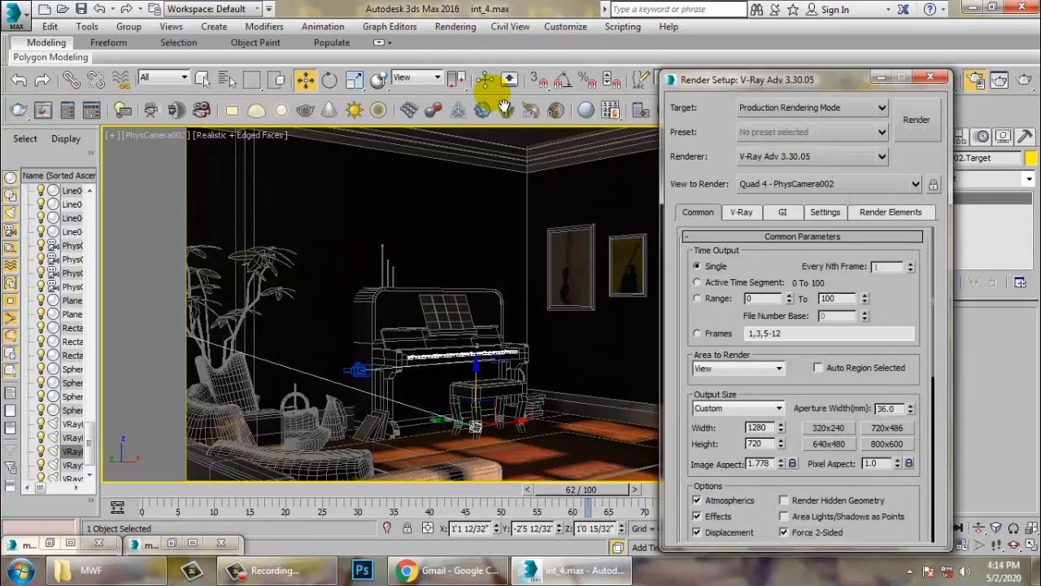
left_click(744, 211)
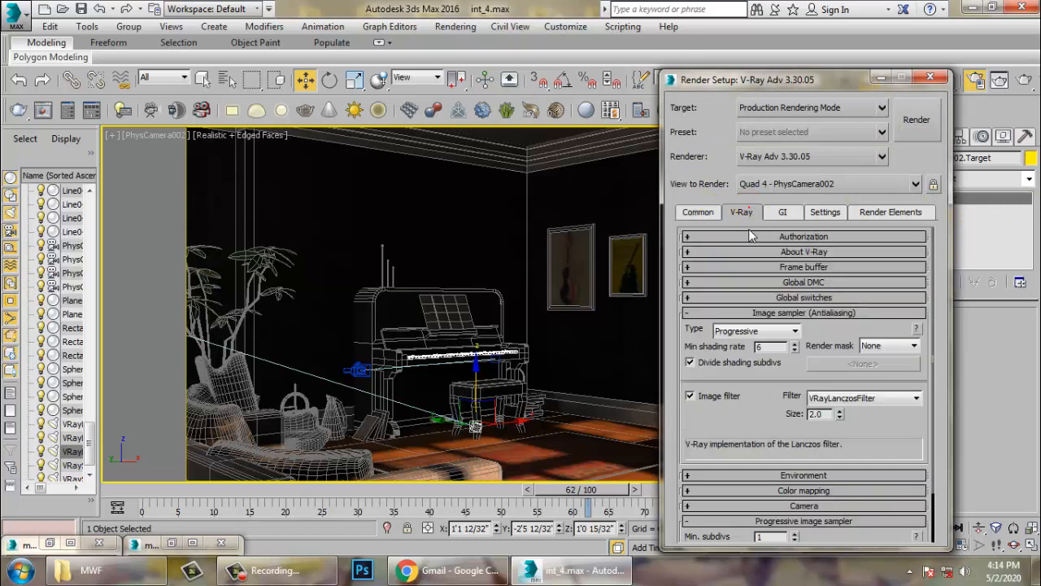
left_click(863, 399)
left_click(830, 431)
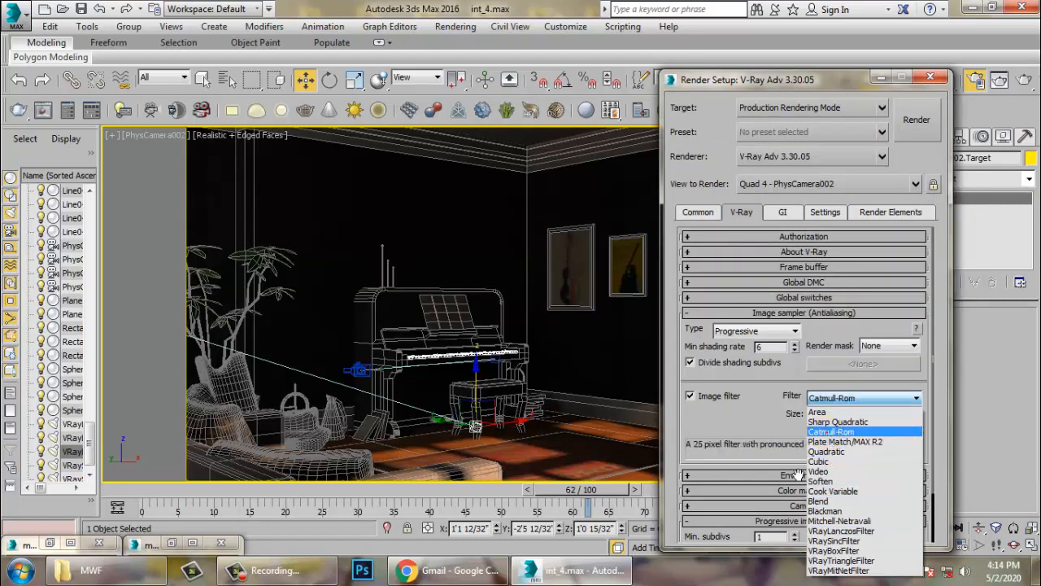
scroll(790, 489, "down", 3)
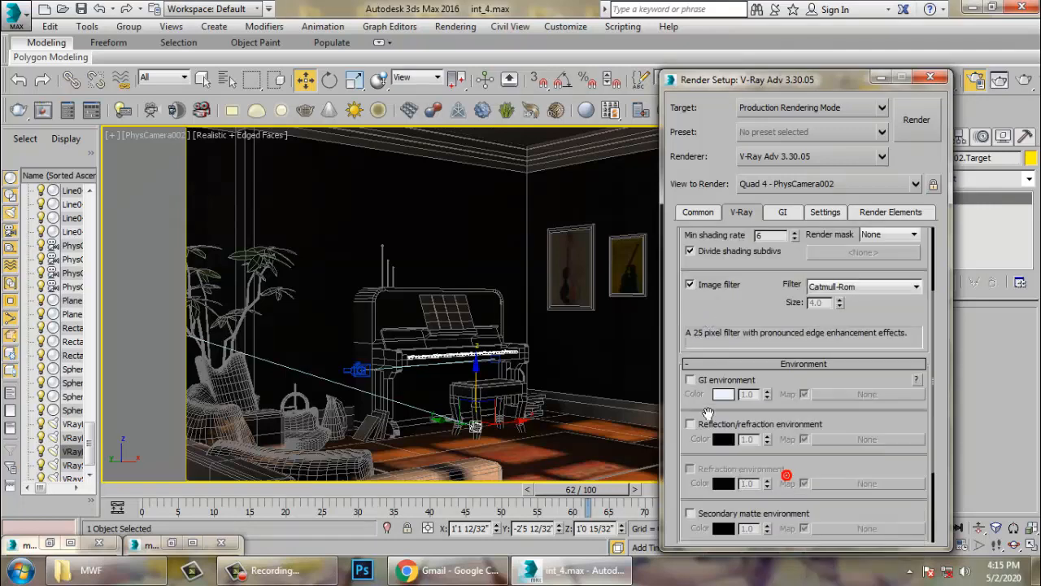
left_click(707, 425)
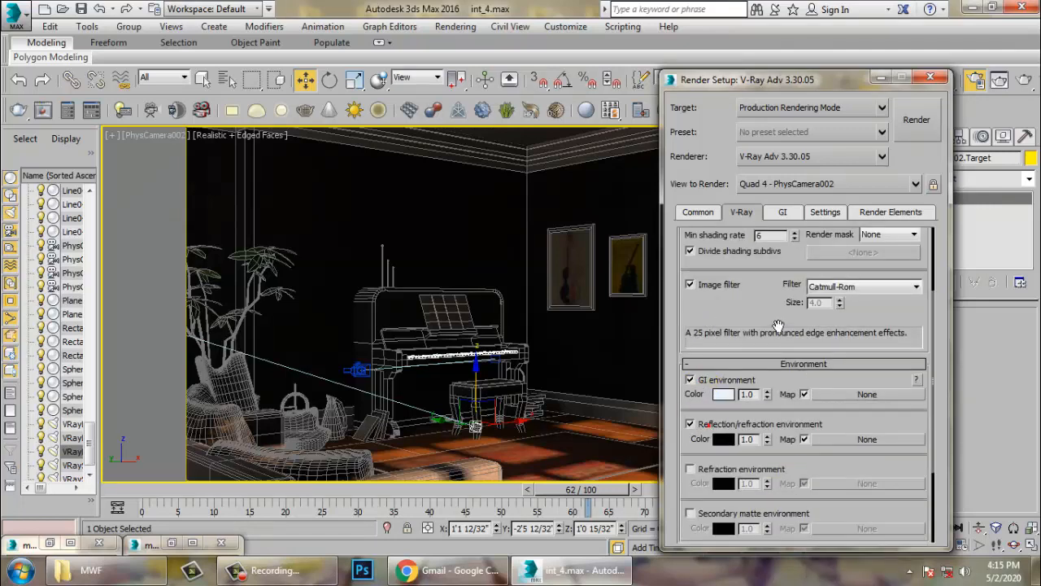
Switch both the Global DMC and Global switches render settings to Advanced mode.
left_click_drag(779, 325, 785, 437)
left_click(801, 283)
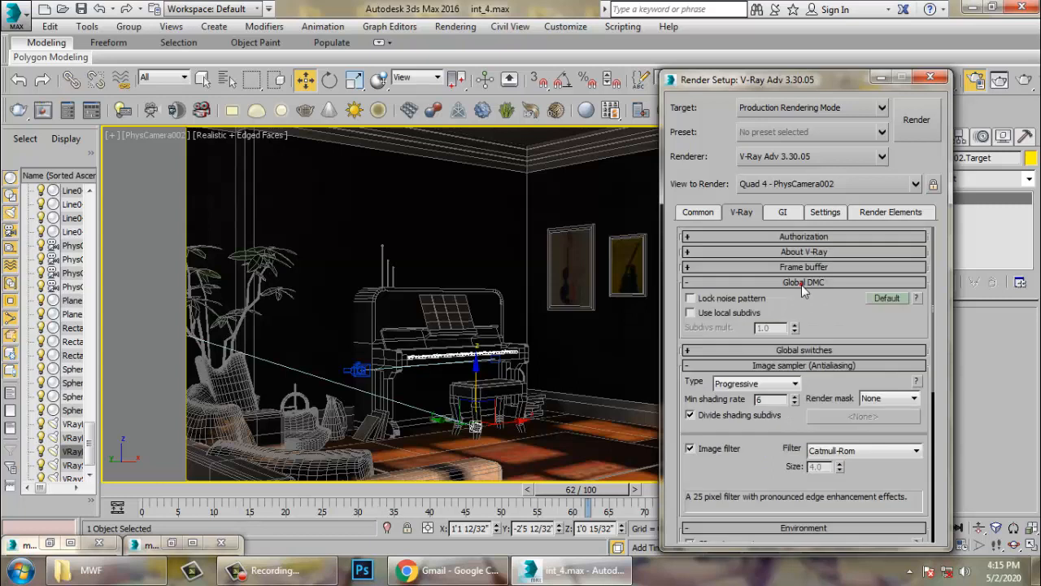
left_click(799, 350)
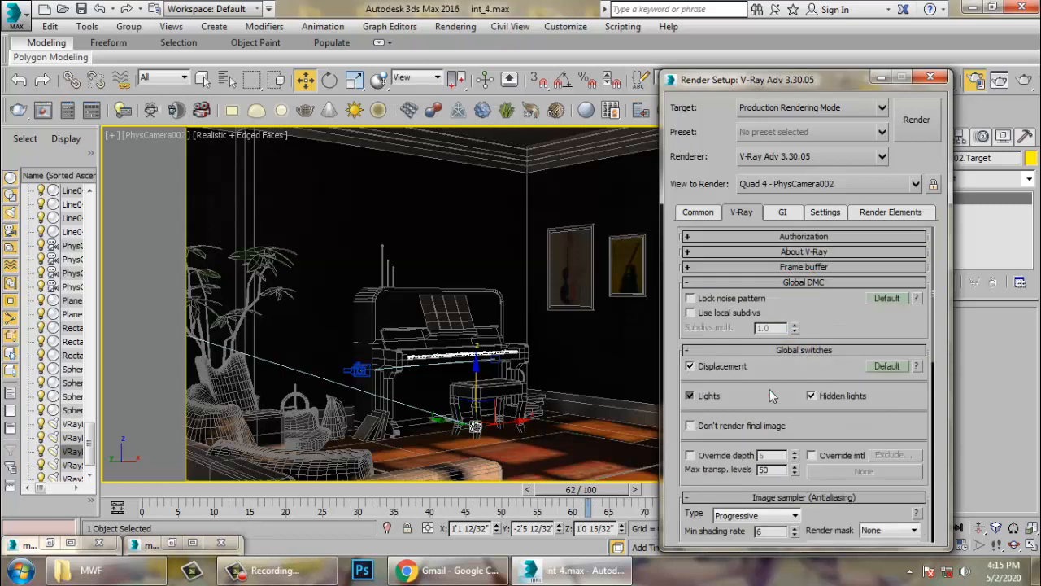
left_click_drag(811, 329, 833, 252)
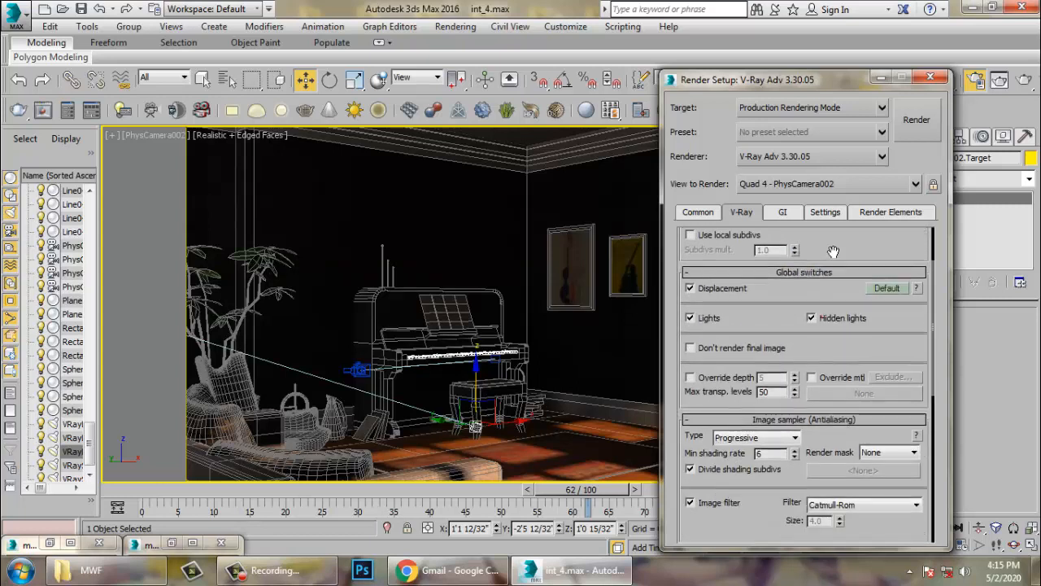
left_click_drag(849, 318, 847, 466)
left_click(885, 297)
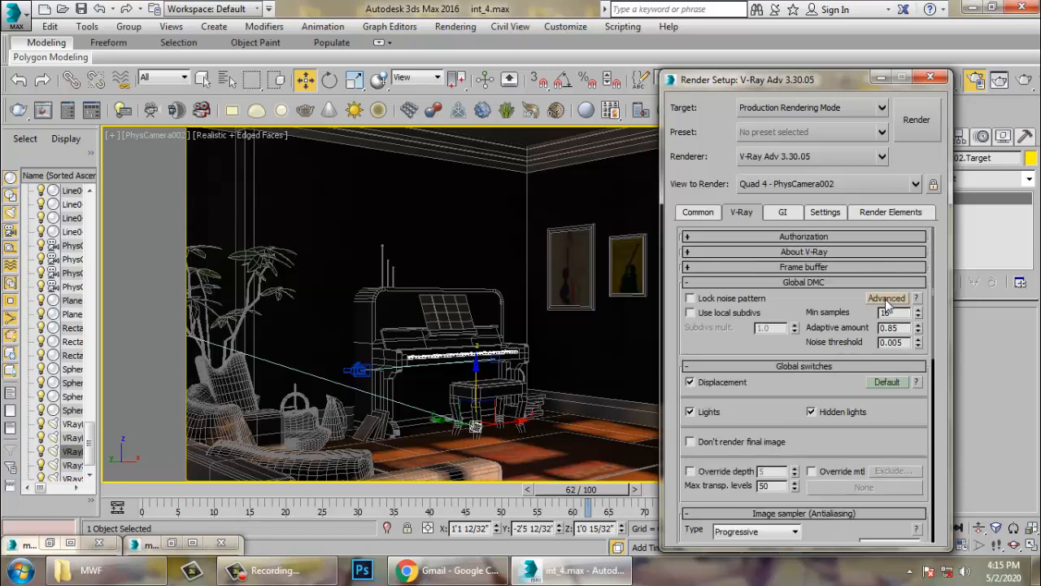
left_click(890, 383)
left_click_drag(870, 366, 826, 140)
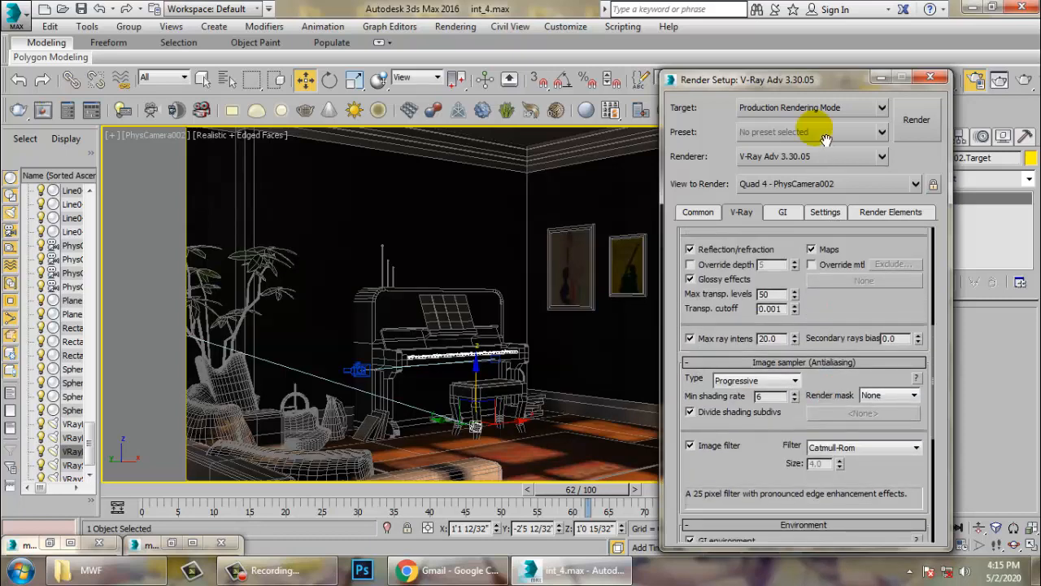
Change the image sampler type to Adaptive subdivision.
left_click(755, 363)
left_click(755, 363)
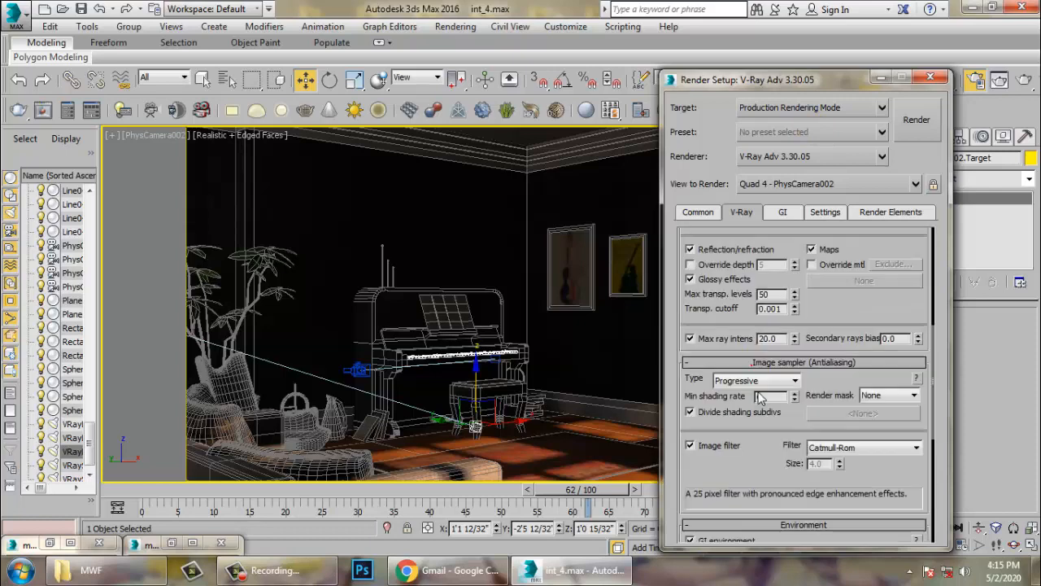
left_click(758, 380)
left_click(763, 416)
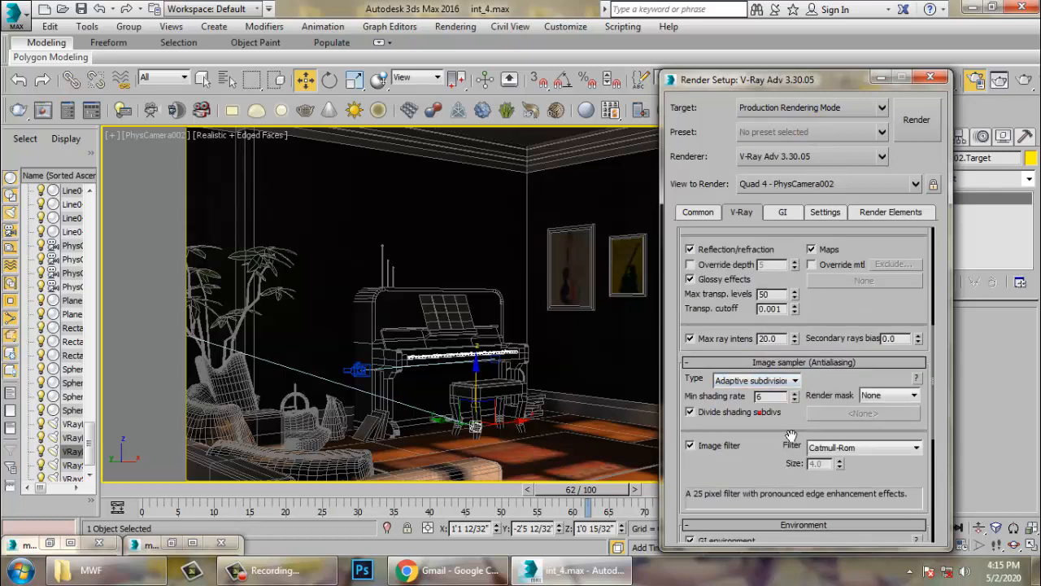
Enable the refraction environment override and set the color mapping type to Exponential.
left_click_drag(791, 438, 796, 225)
scroll(793, 486, "down", 3)
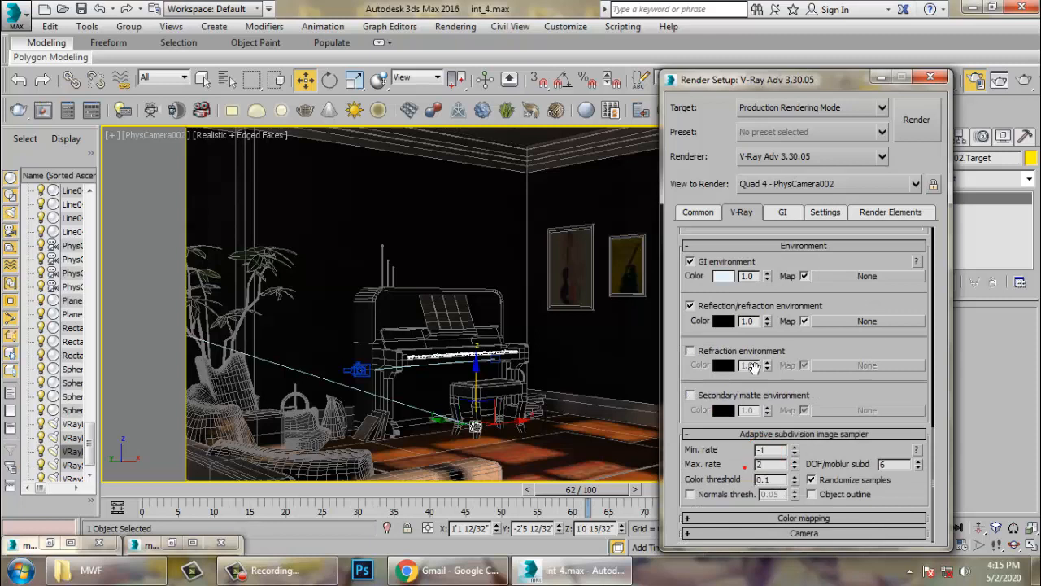
left_click(768, 519)
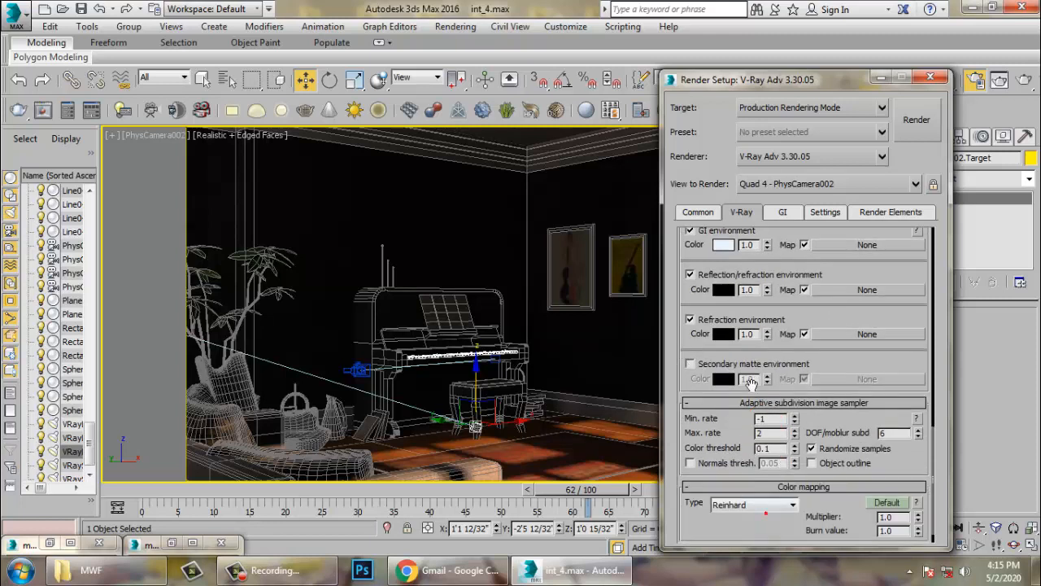
left_click_drag(772, 524, 772, 473)
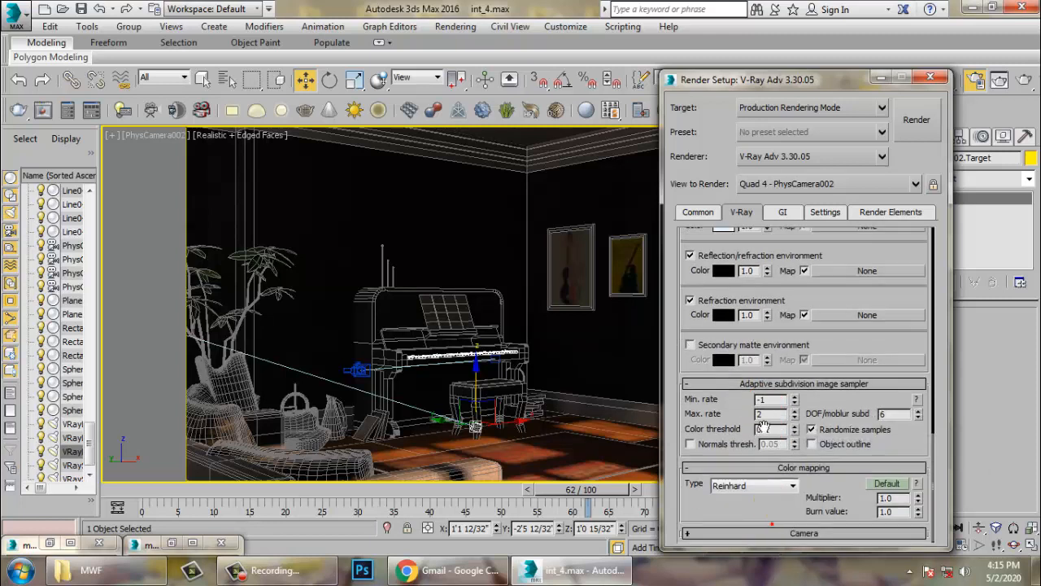
left_click(790, 302)
left_click_drag(794, 272, 776, 248)
left_click(777, 486)
left_click(769, 506)
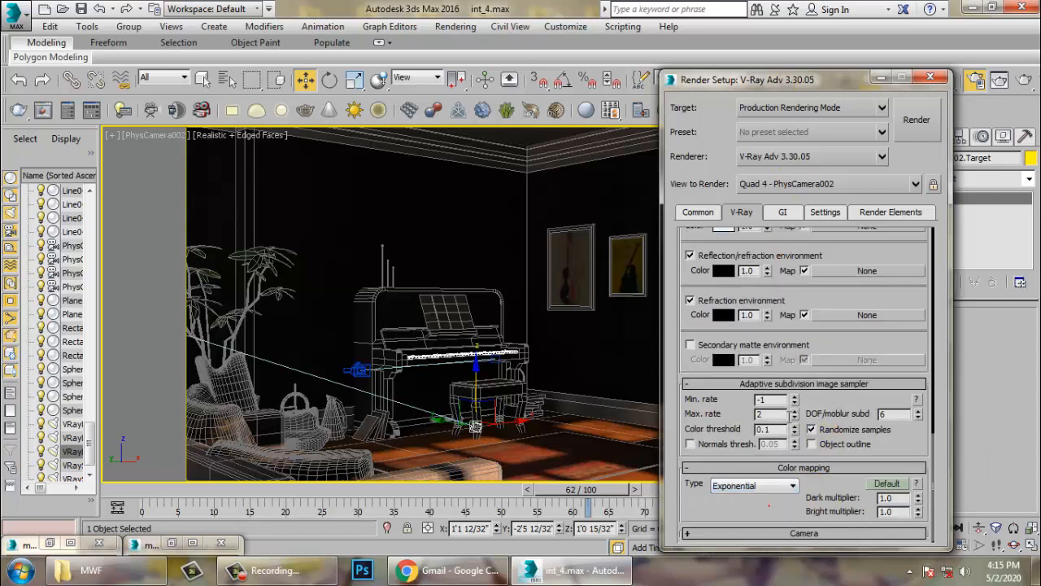
Enable global illumination with Irradiance map as the primary engine and Light cache as the secondary engine.
left_click(774, 213)
left_click(691, 253)
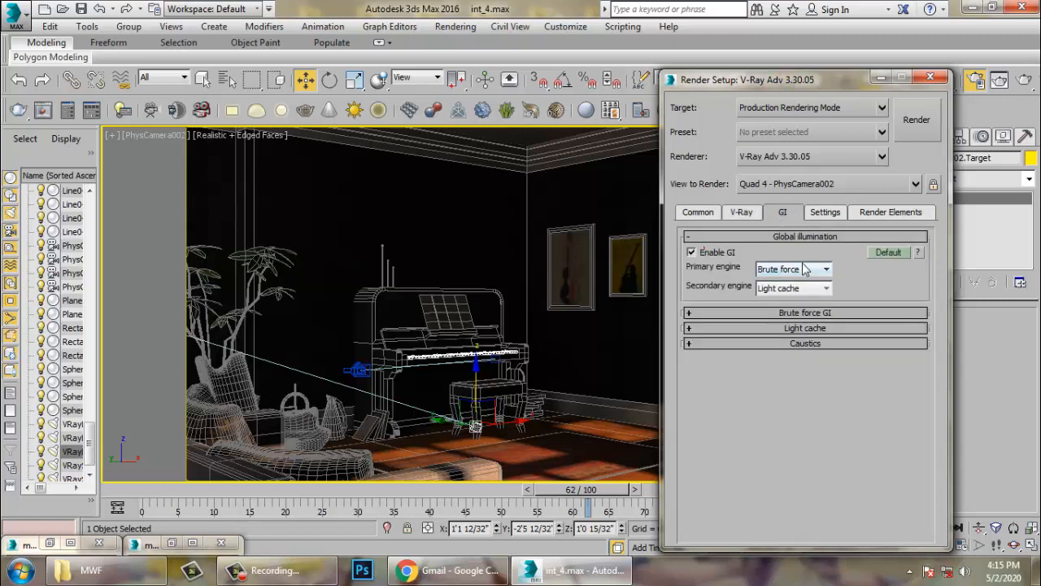
left_click(798, 269)
left_click(789, 282)
left_click(793, 288)
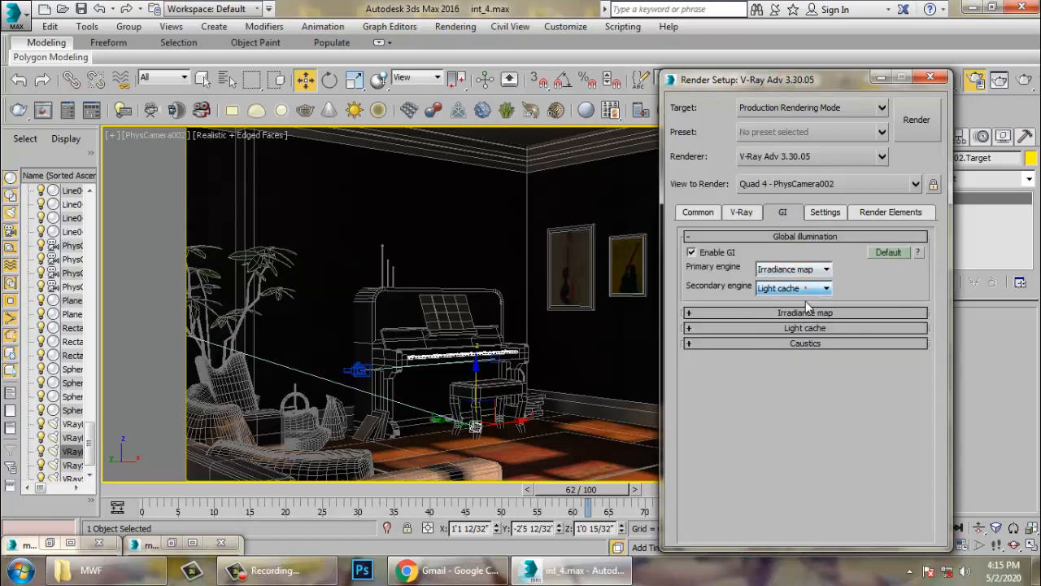
Set the irradiance map to the Medium preset with 150 subdivs and 50 interpolation samples, and the light cache subdivs to 1000.
left_click(807, 313)
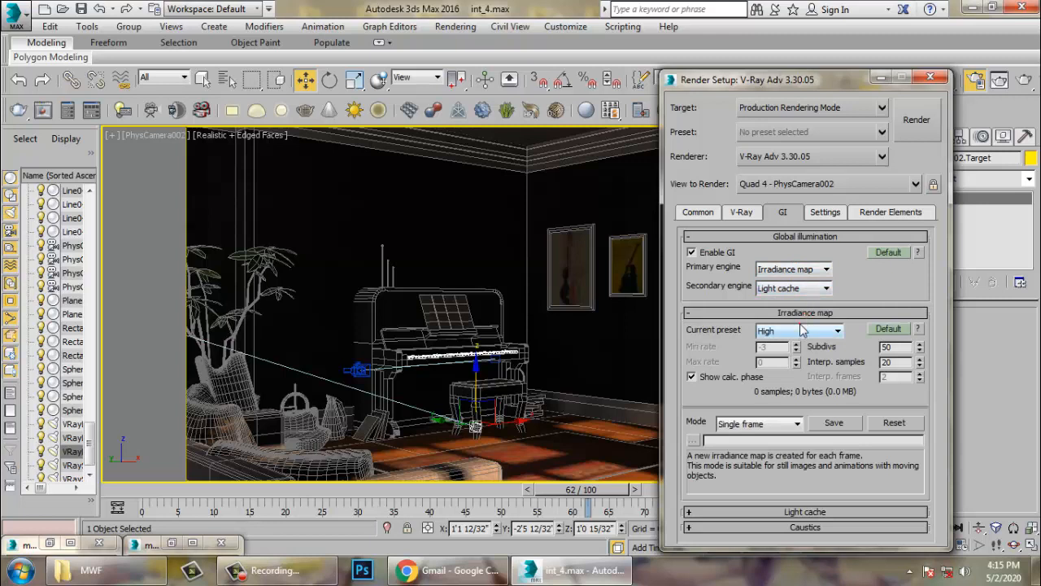
left_click(801, 329)
left_click(781, 374)
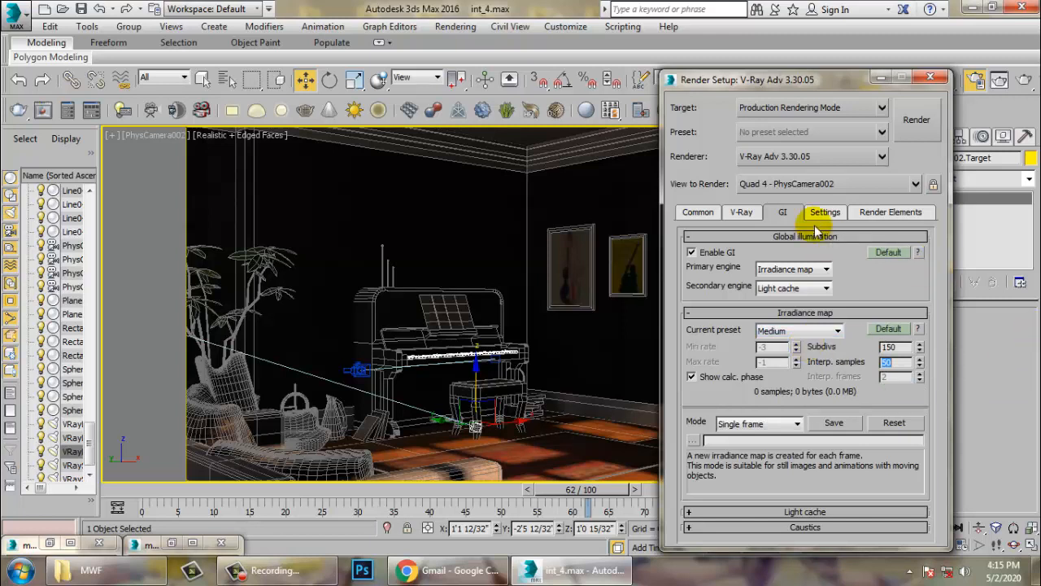
left_click(790, 513)
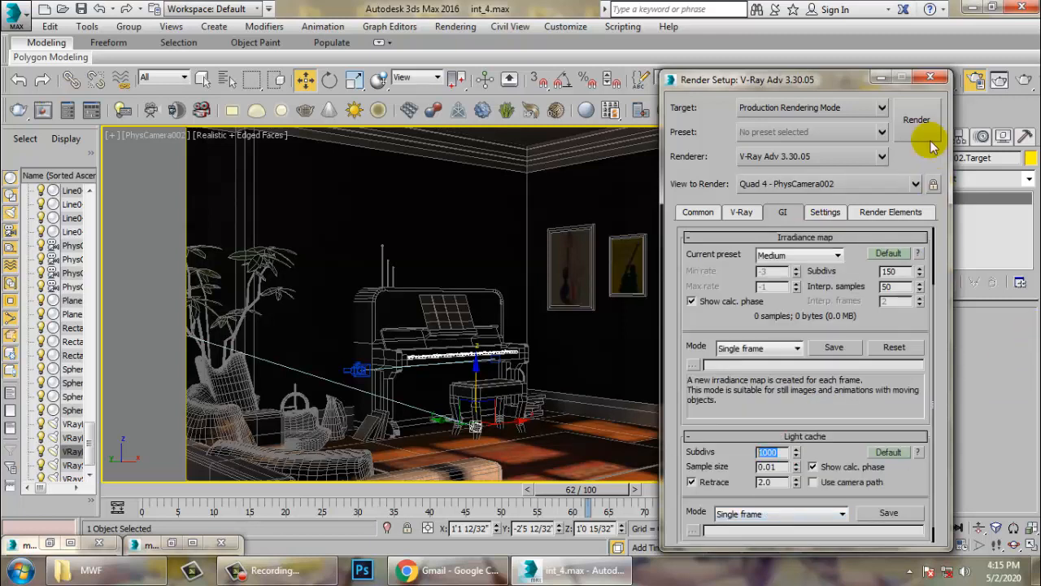
Start a test render of PhysCamera002, inspect it at 50% and 100% zoom, and abort it and close the frame buffer.
left_click(916, 119)
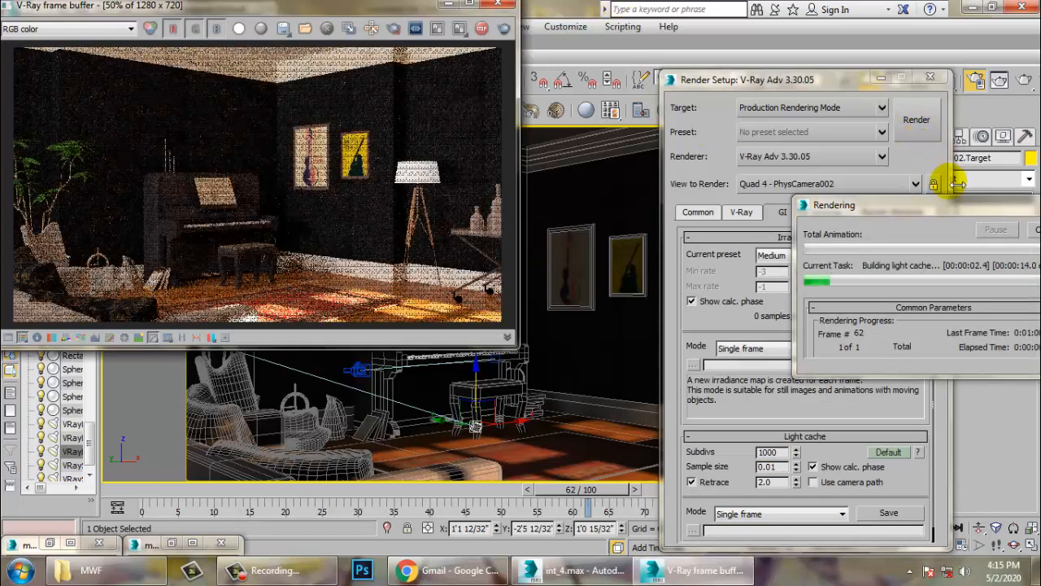
left_click(468, 7)
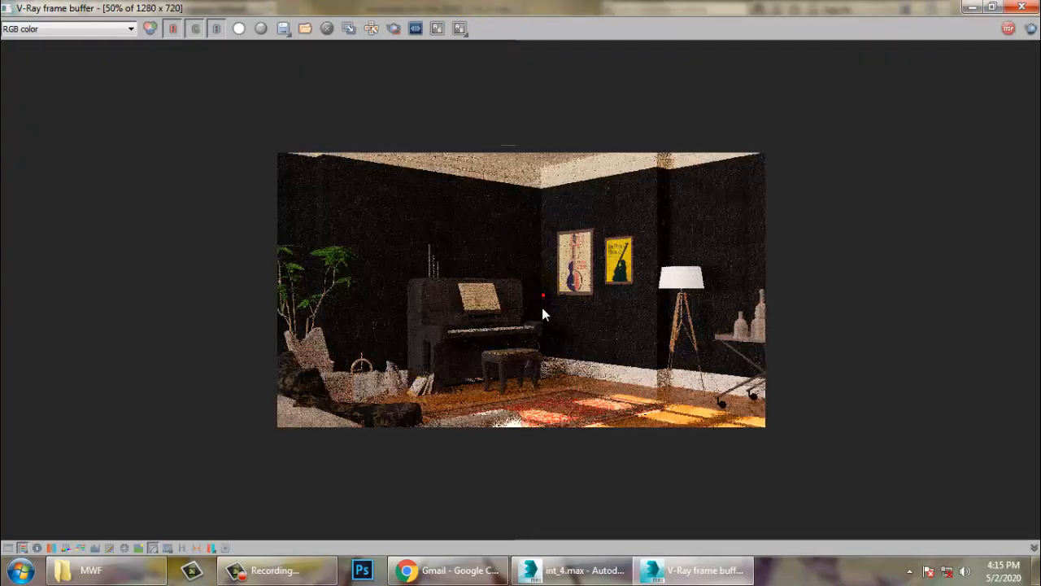
scroll(544, 320, "up", 1)
scroll(543, 319, "up", 1)
scroll(544, 319, "down", 1)
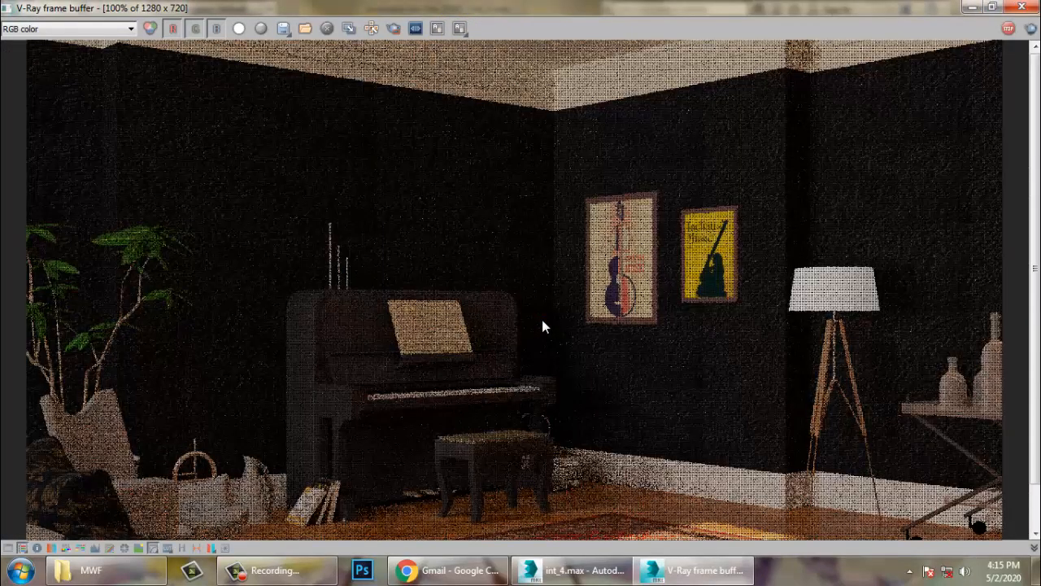
scroll(544, 326, "down", 1)
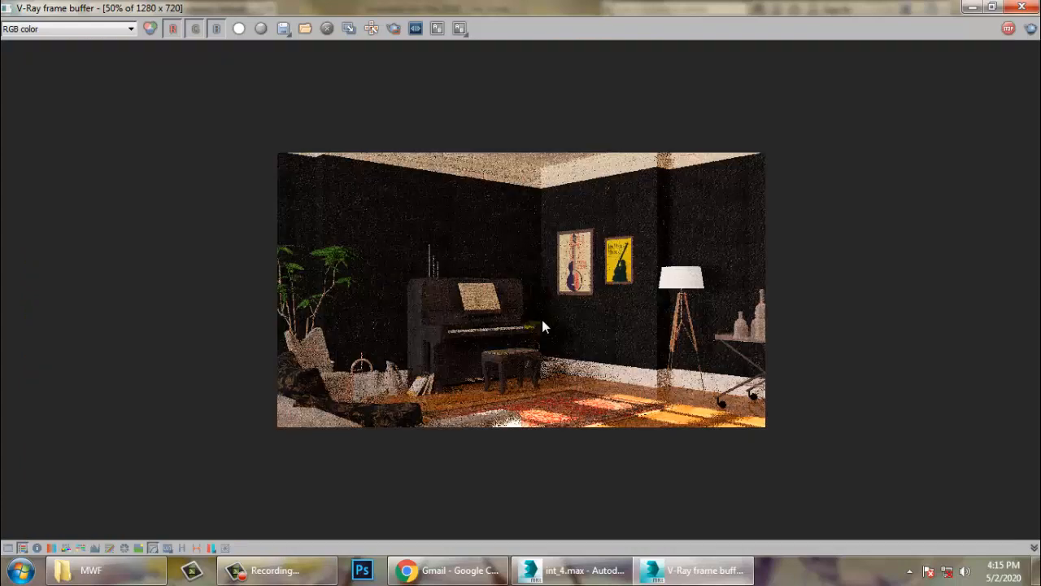
scroll(544, 322, "up", 1)
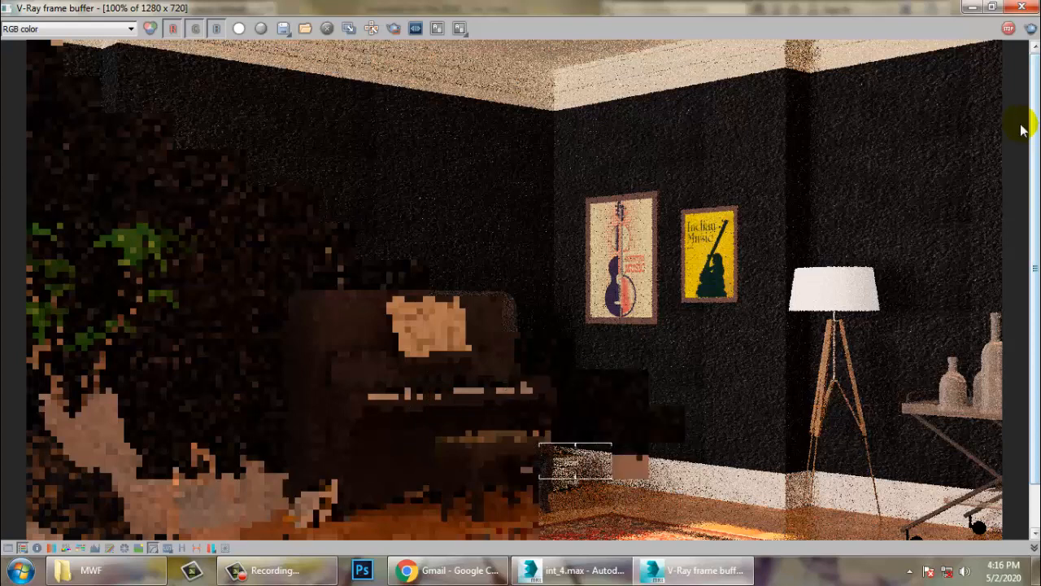
key("Escape")
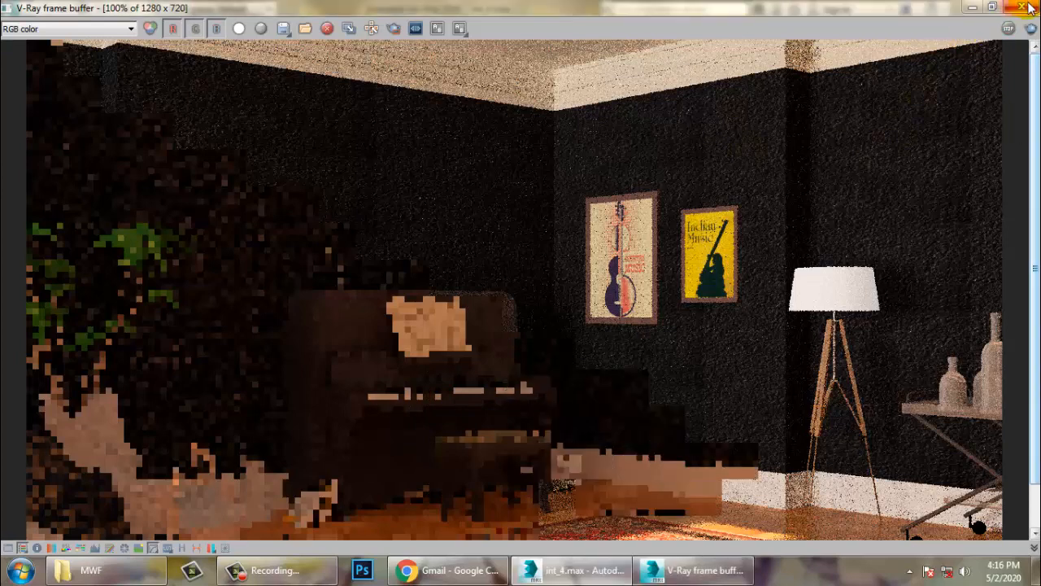
left_click(1023, 8)
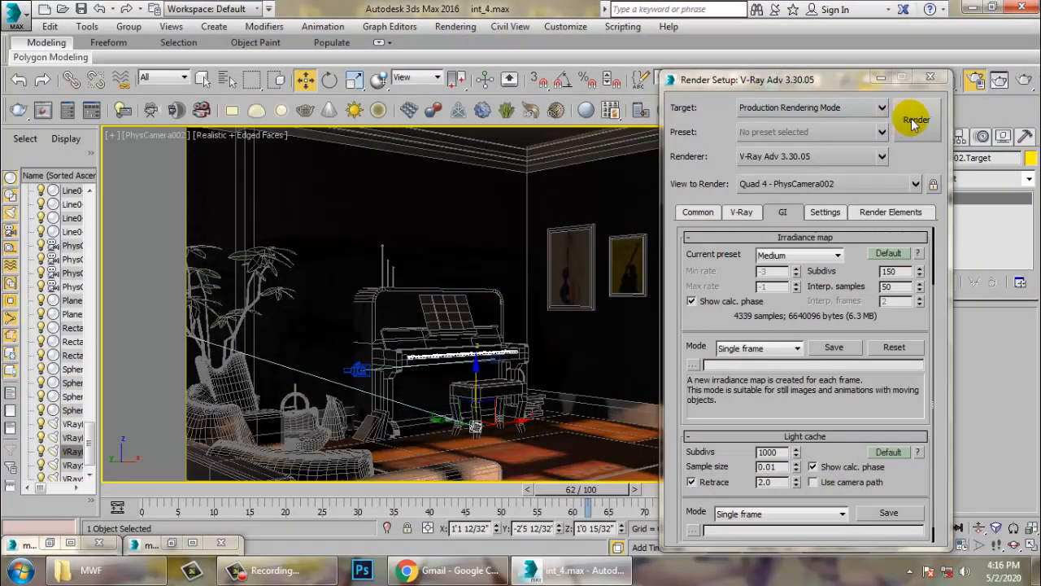
Render the PhysCamera002 view and inspect the image in the frame buffer at 50% and 100% zoom.
left_click(914, 121)
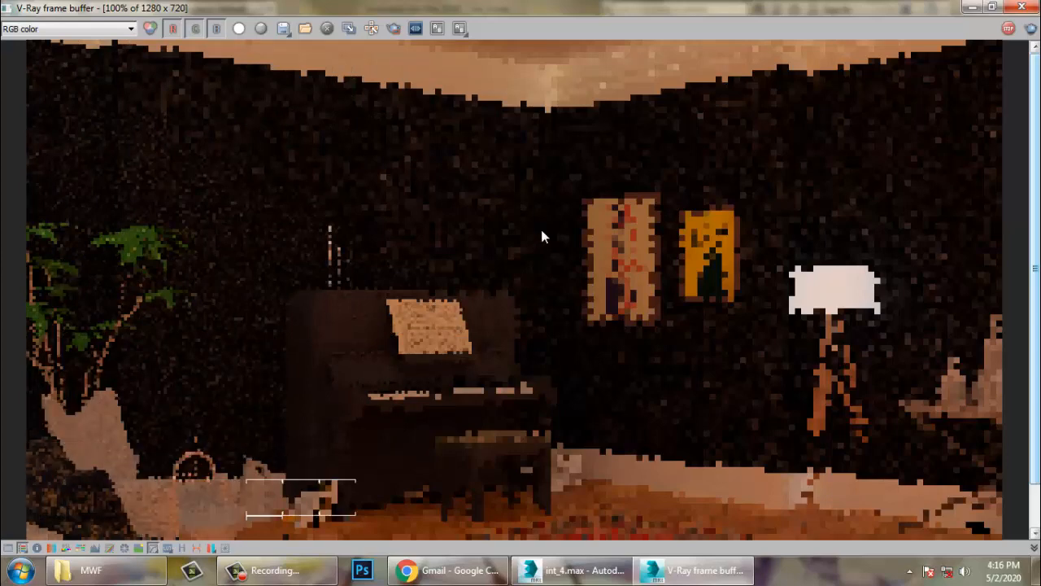
scroll(580, 403, "down", 2)
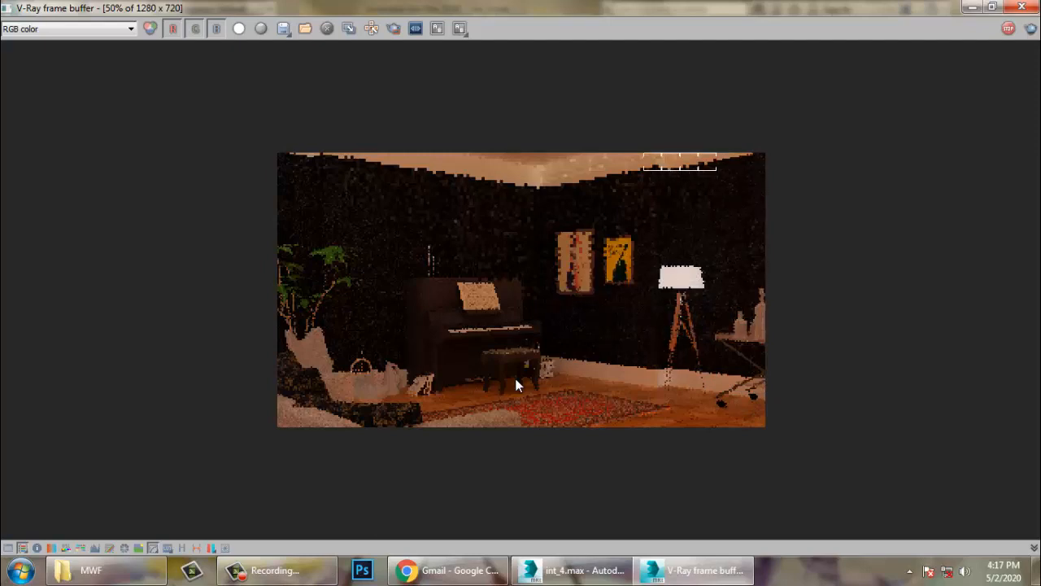
left_click(993, 8)
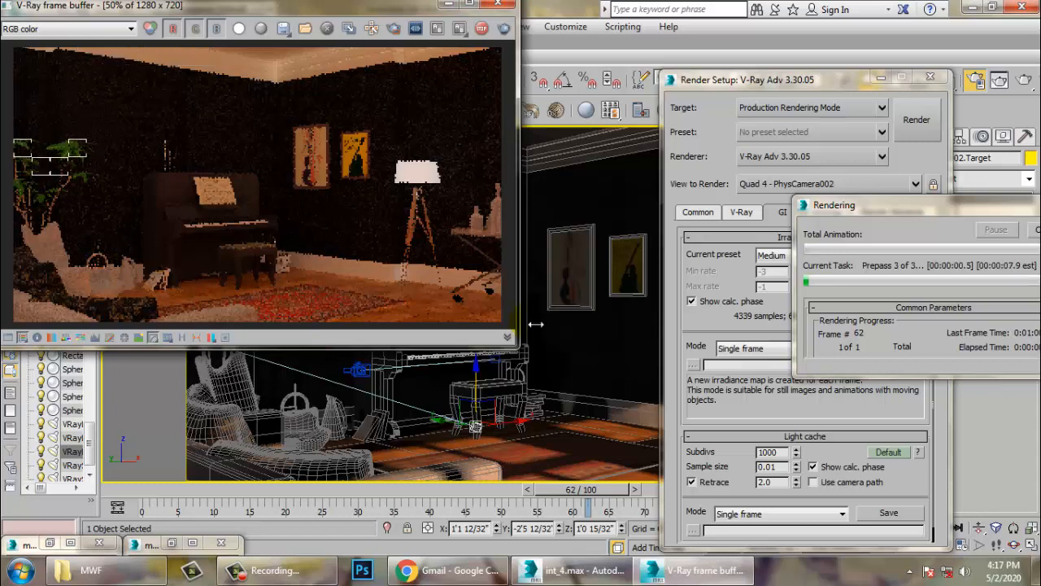
left_click(470, 5)
scroll(587, 236, "up", 2)
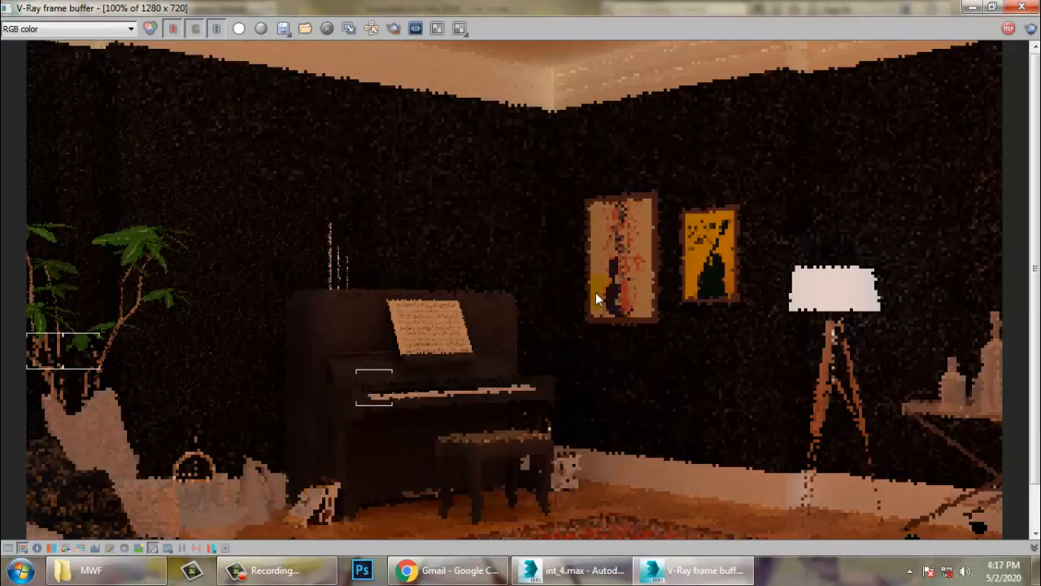
middle_click_drag(434, 395, 437, 302)
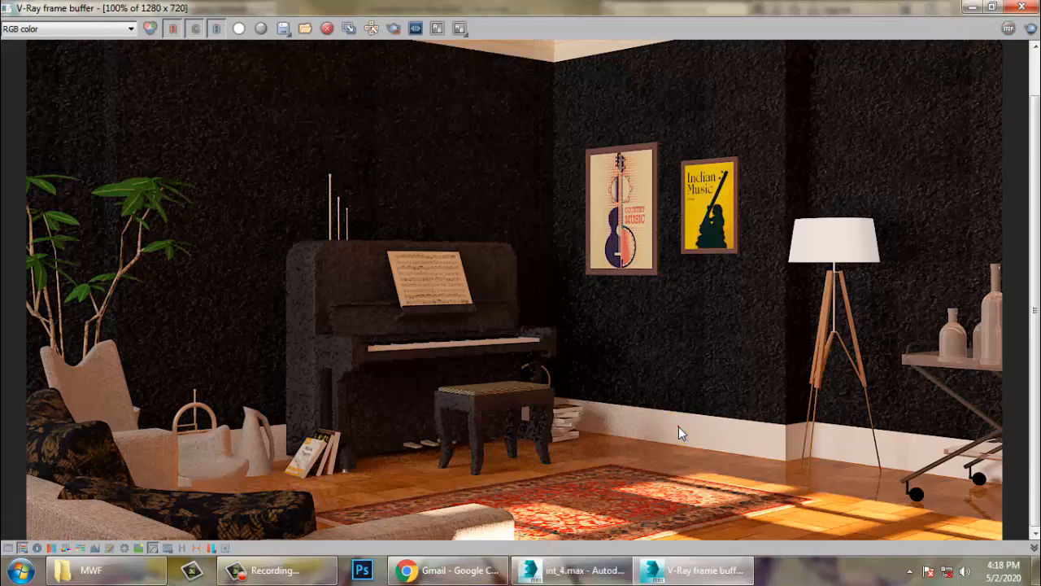
scroll(544, 399, "down", 2)
scroll(544, 399, "up", 2)
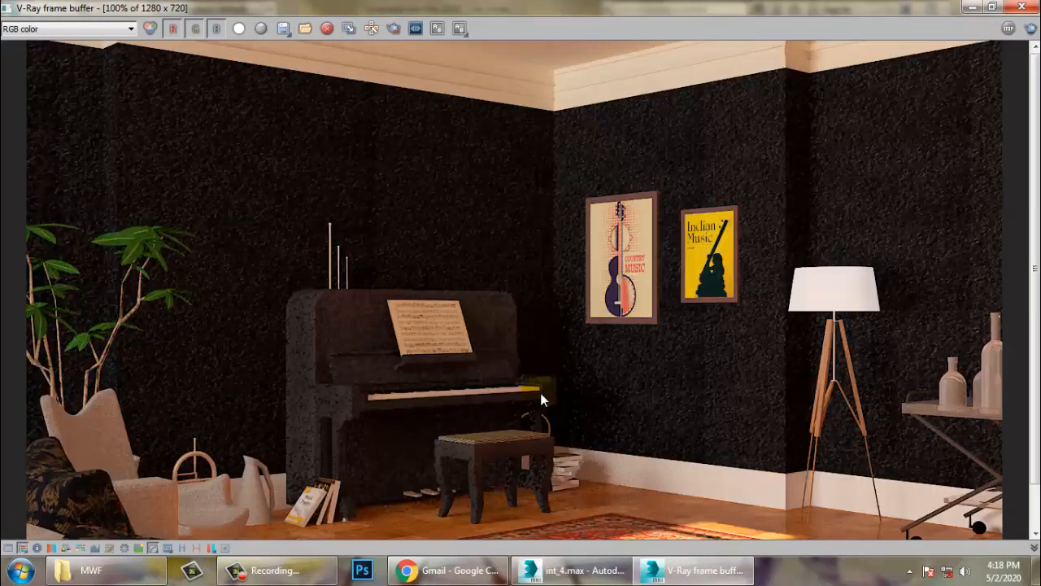
middle_click_drag(558, 386, 556, 278)
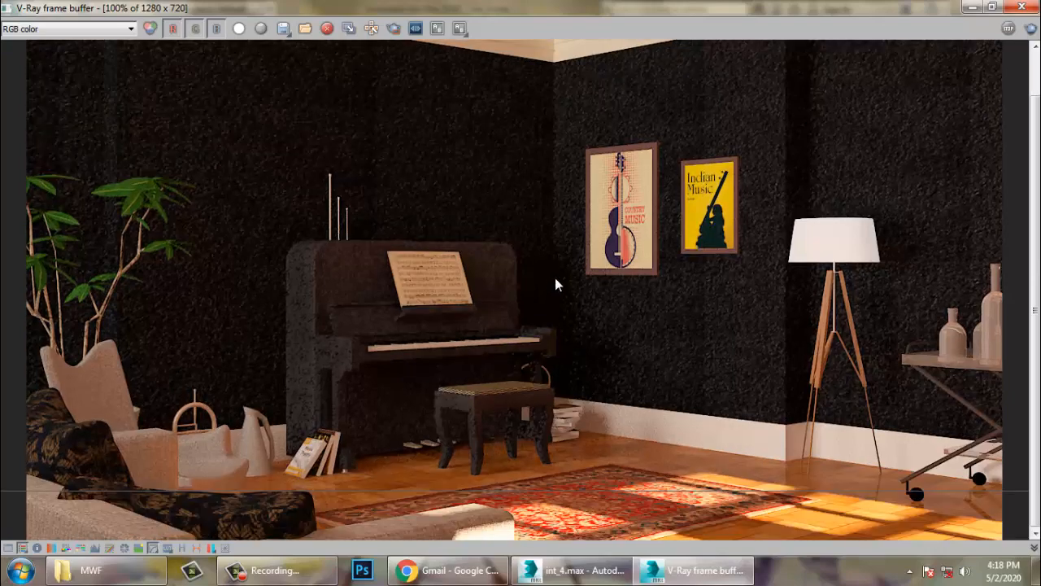
Save the rendered image as JPEG file "test 1" in the Interior new folder and close the frame buffer.
left_click(283, 28)
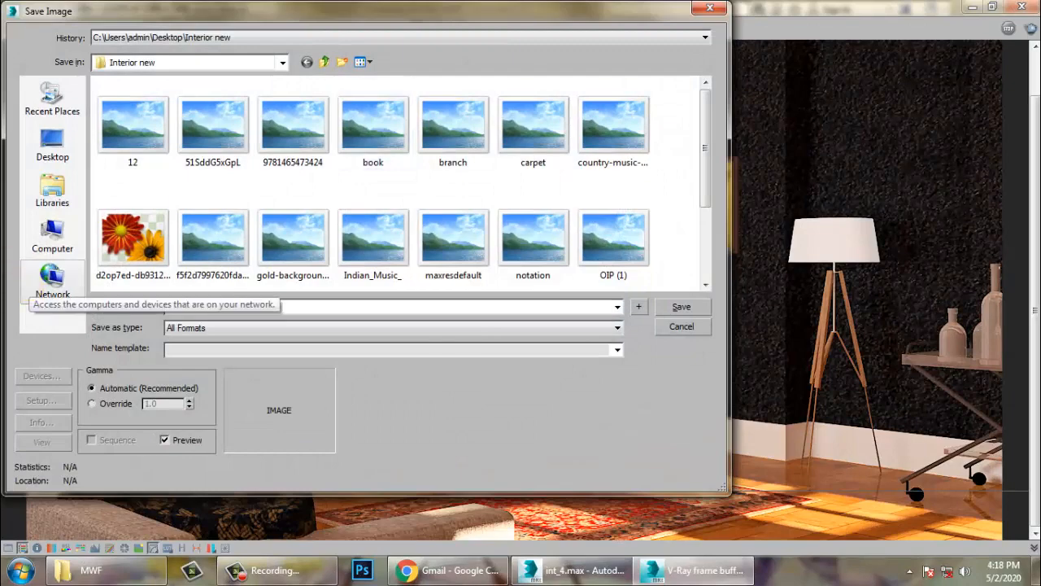
key("Tab")
key("j")
key("Return")
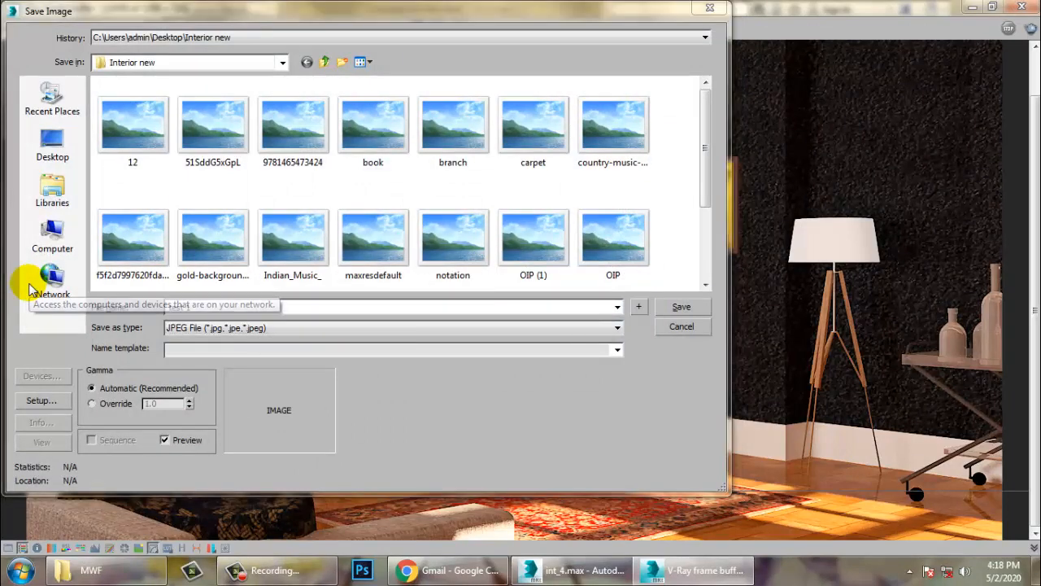
key("Return")
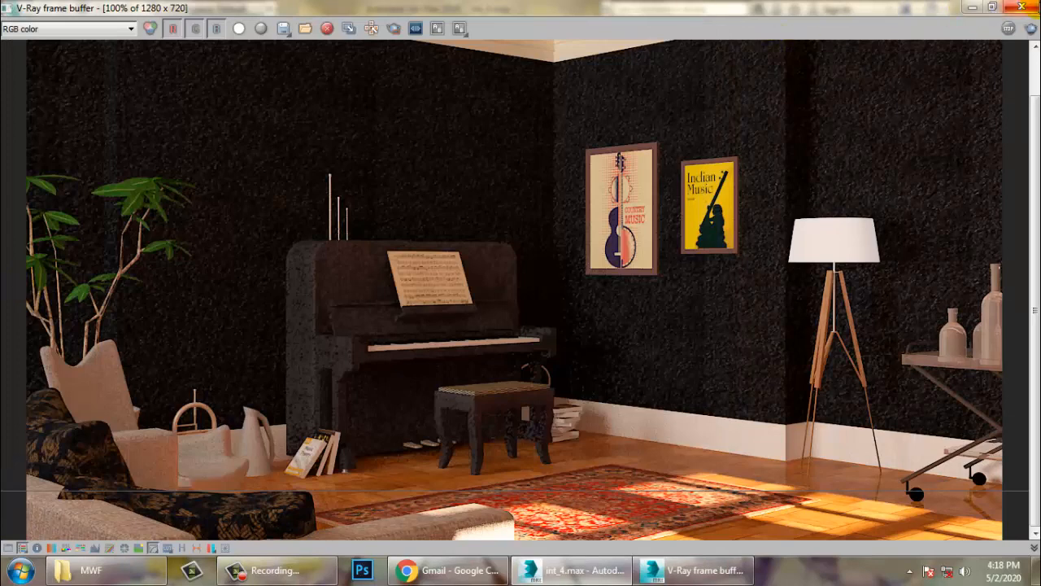
left_click(1020, 7)
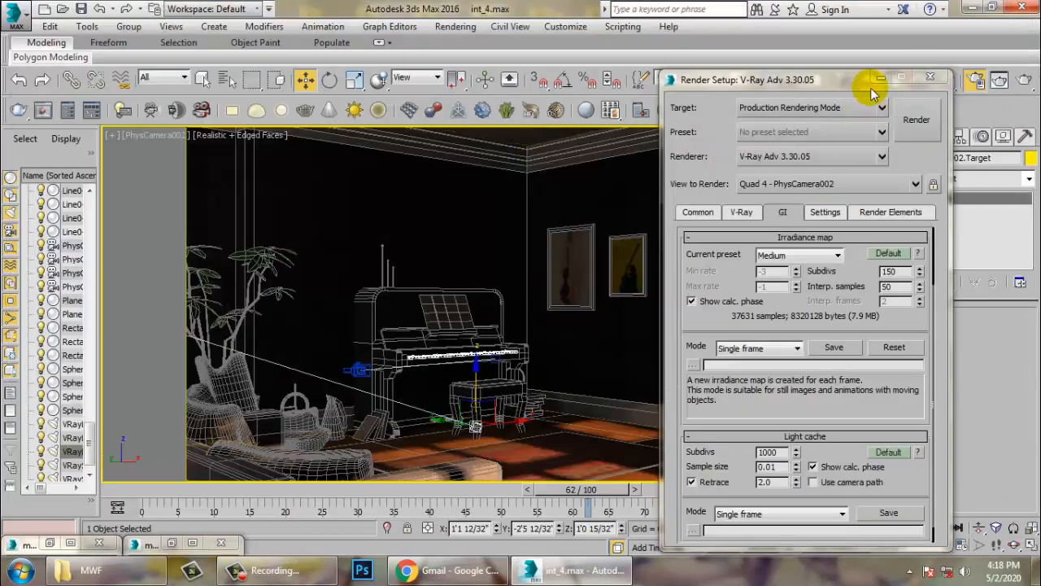
Close the render setup, select the V-Ray Sun in the perspective view, and set its intensity multiplier to 1.0.
key("p")
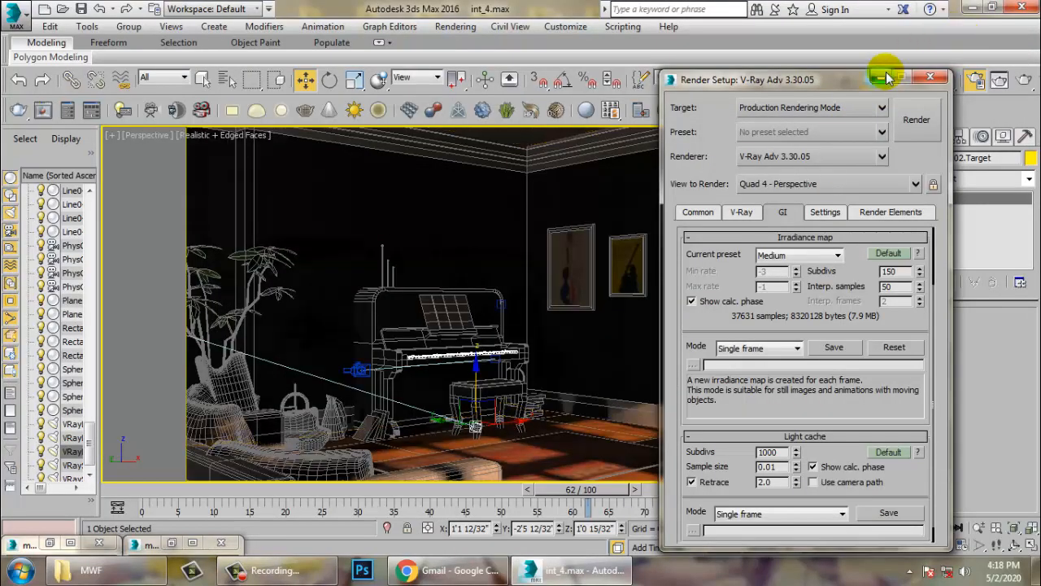
left_click(930, 76)
scroll(679, 300, "down", 10)
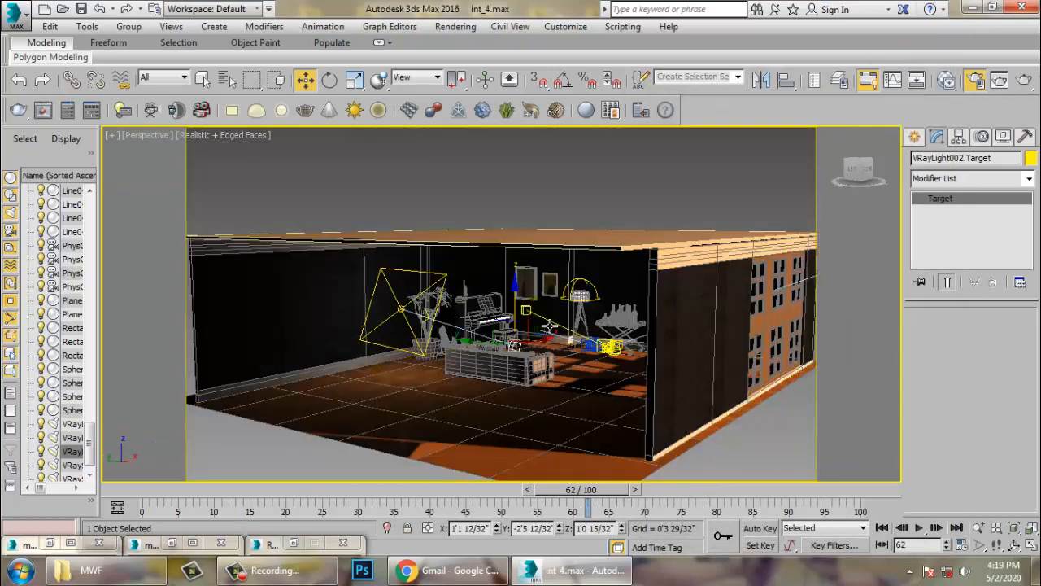
scroll(679, 300, "down", 5)
middle_click_drag(678, 300, 686, 269, "alt")
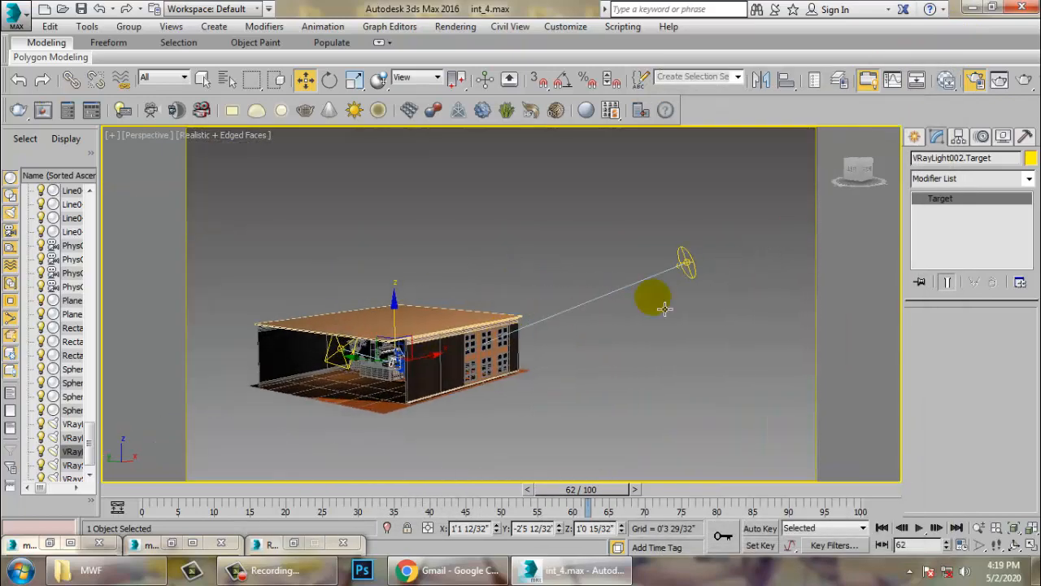
left_click(686, 259)
left_click(999, 413)
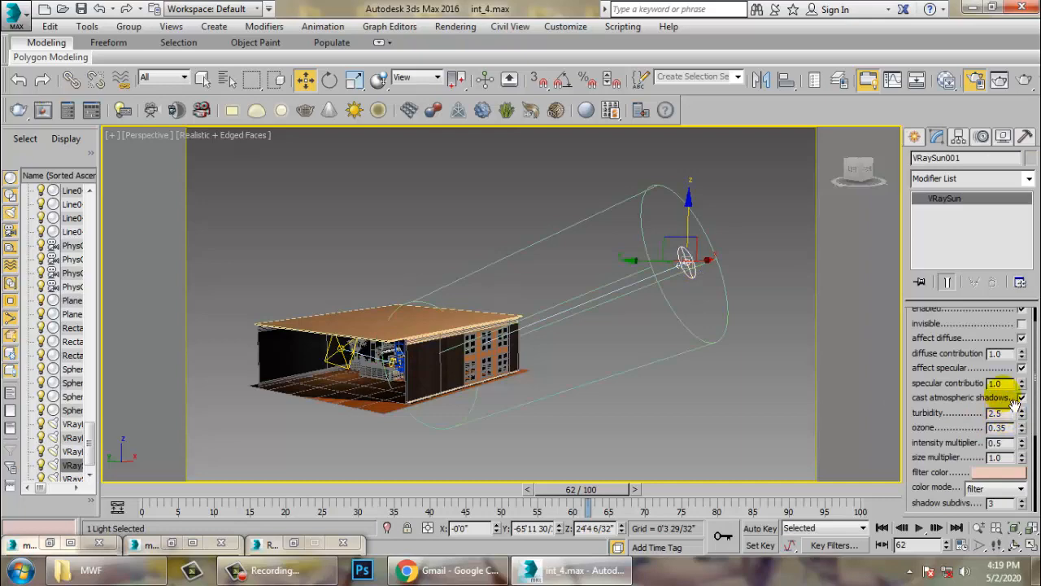
left_click_drag(1009, 443, 896, 435)
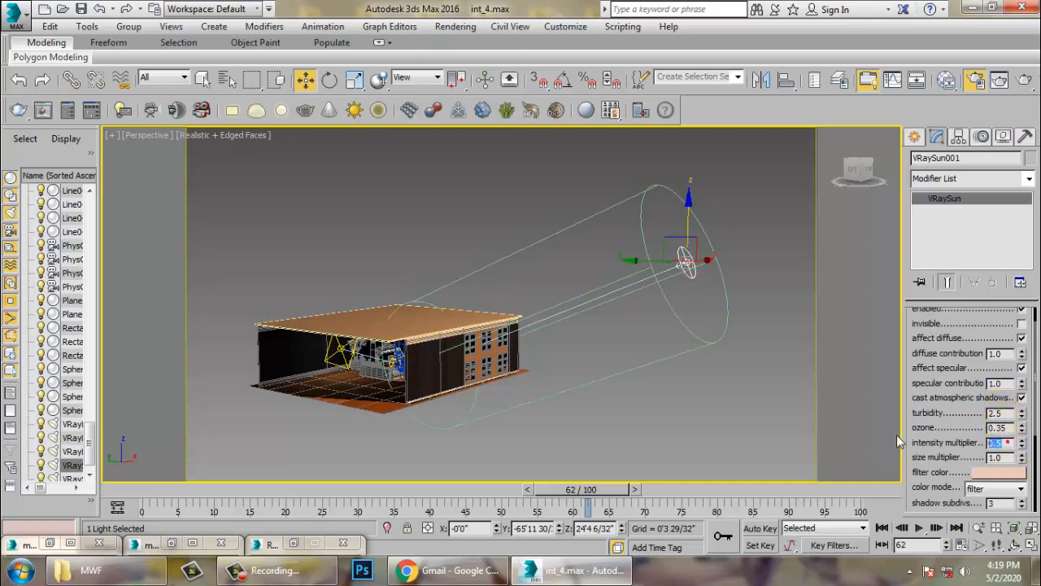
type("1")
key("Return")
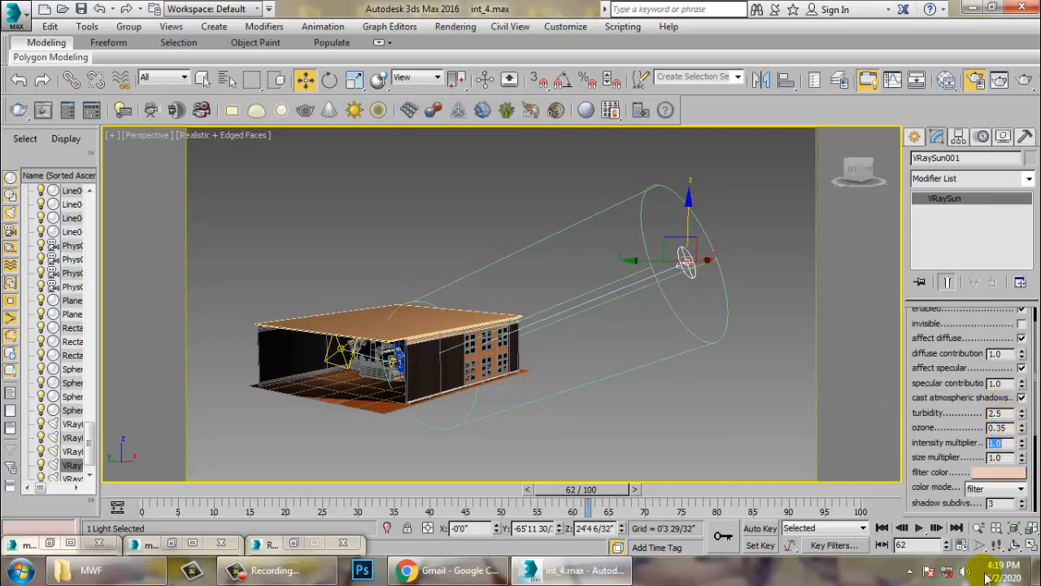
Set the V-Ray Sun filter color to a pale yellow with red 212, green 192 and blue 138.
left_click(997, 472)
left_click_drag(452, 157, 452, 192)
left_click_drag(318, 143, 325, 143)
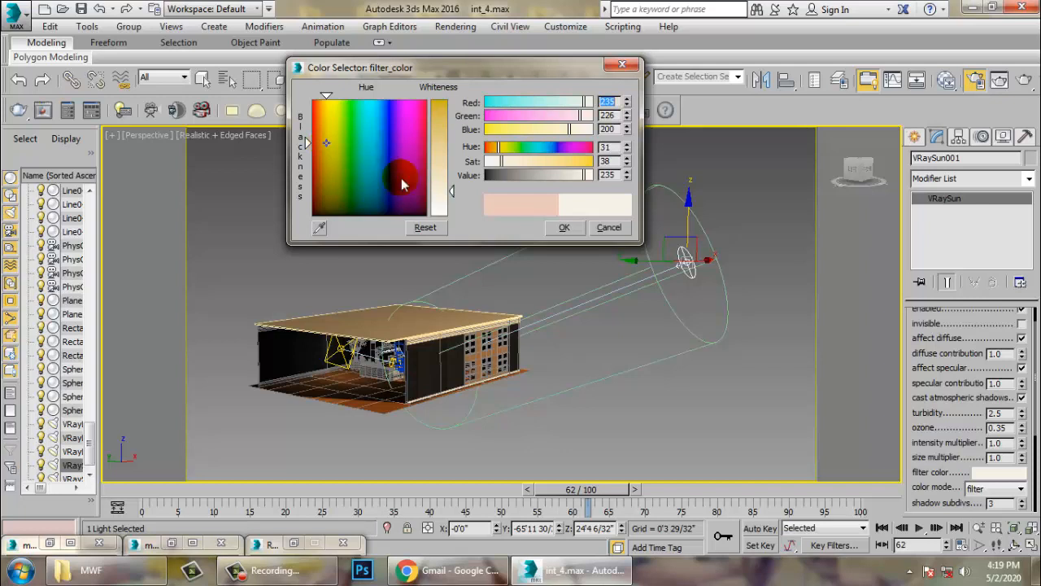
left_click_drag(452, 194, 452, 170)
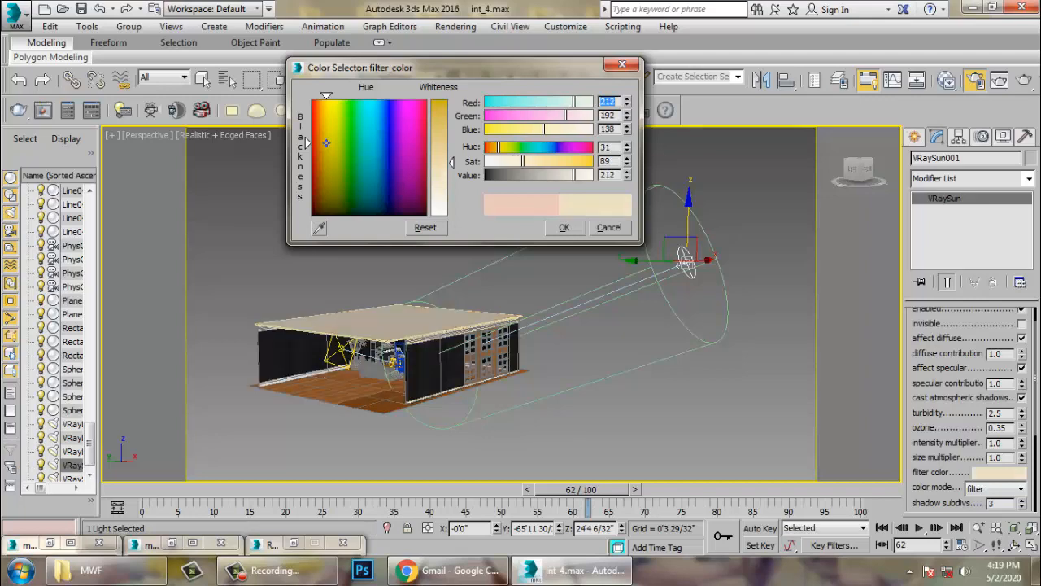
left_click(564, 228)
Select the room's wall object in the PhysCamera002 view and return to the perspective view.
middle_click_drag(485, 348, 895, 397, "alt")
middle_click_drag(650, 411, 682, 389, "alt")
key("c")
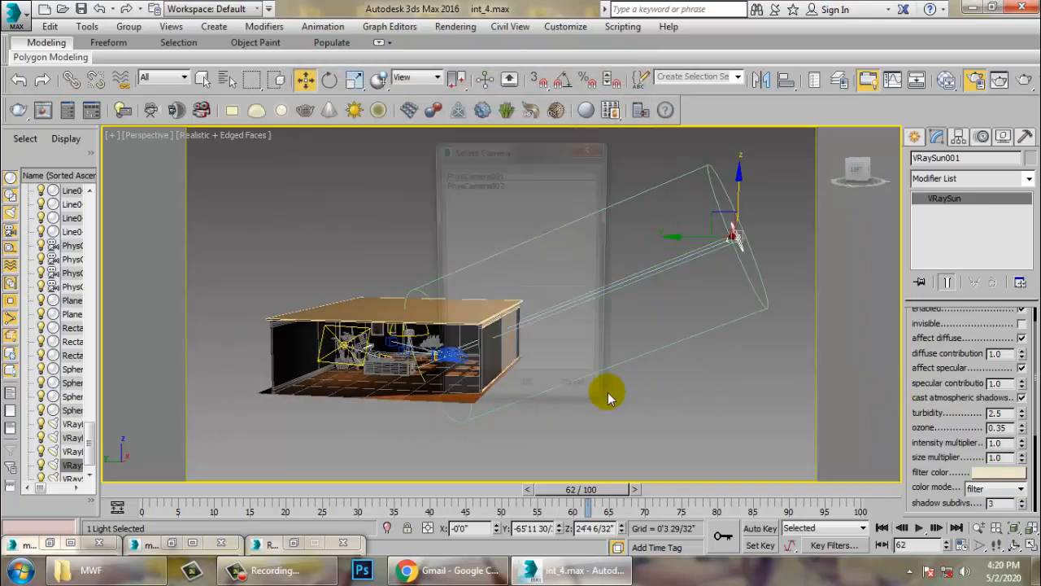
double_click(479, 186)
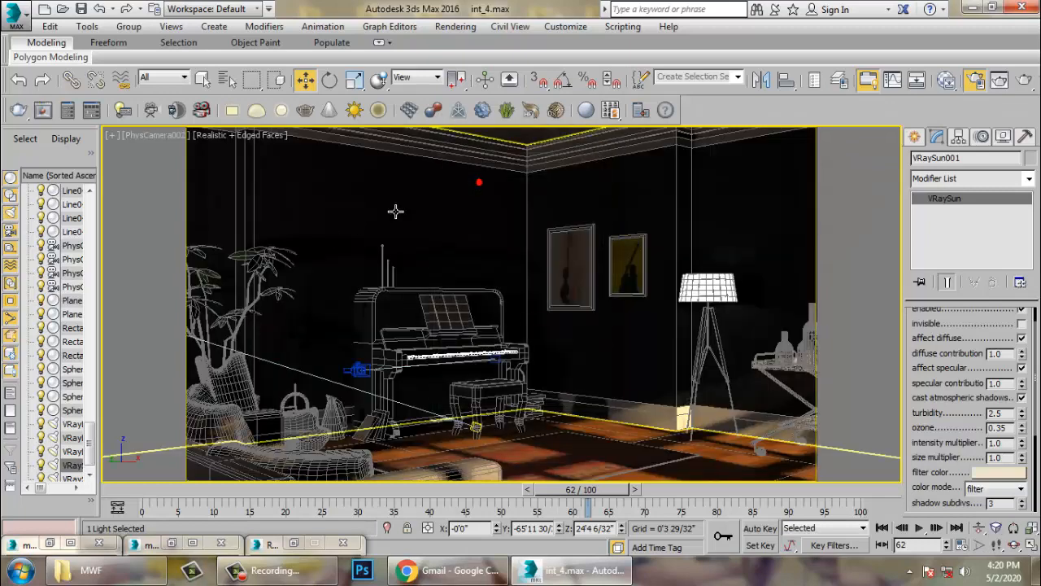
left_click(419, 195)
key("p")
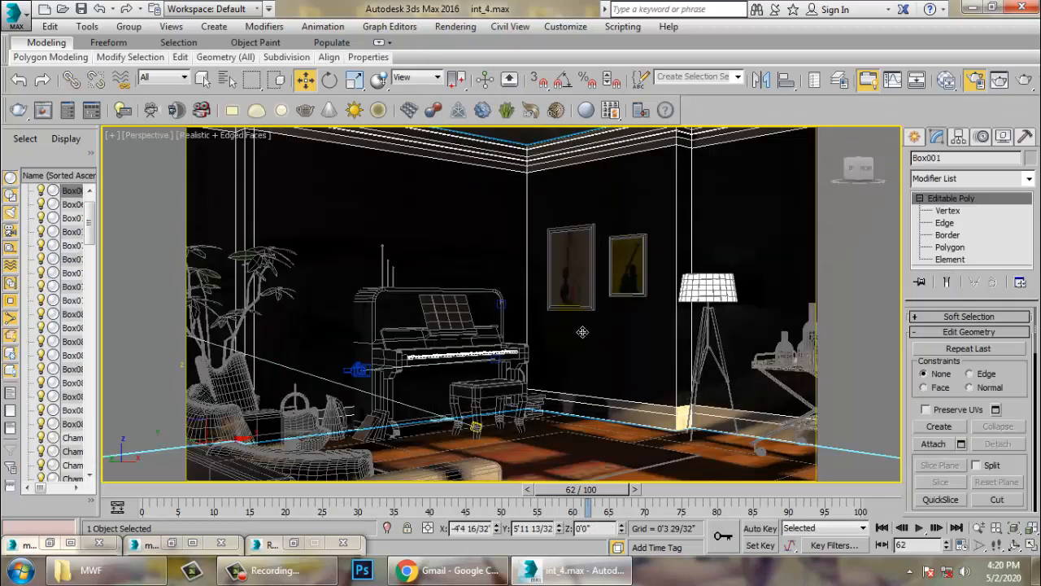
Select all the wall polygons of the room between the skirting and the cornice at polygon level.
scroll(569, 358, "down", 10)
middle_click_drag(568, 363, 537, 354, "alt")
left_click(944, 248)
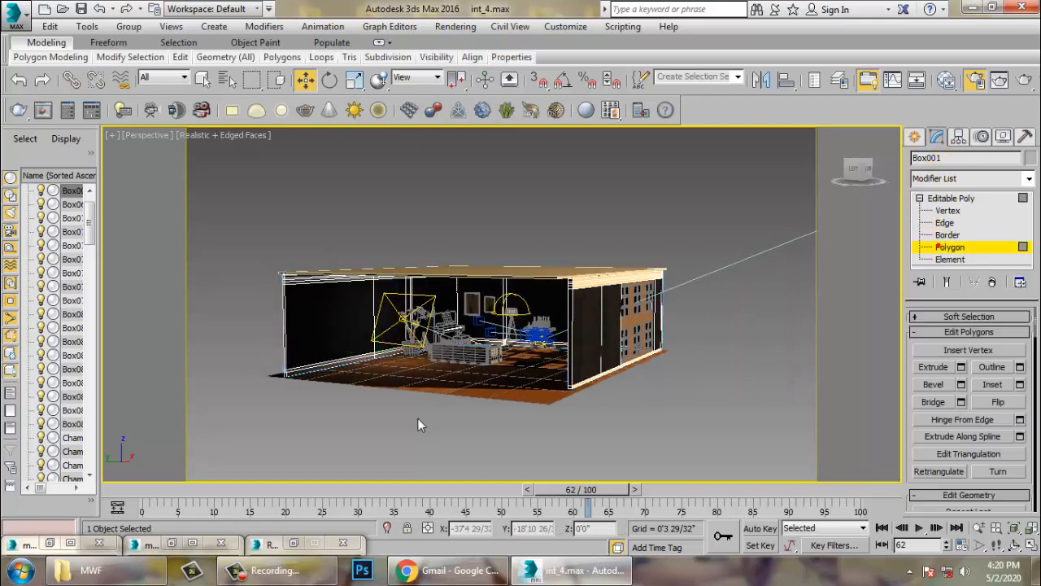
middle_click_drag(418, 418, 511, 361, "alt")
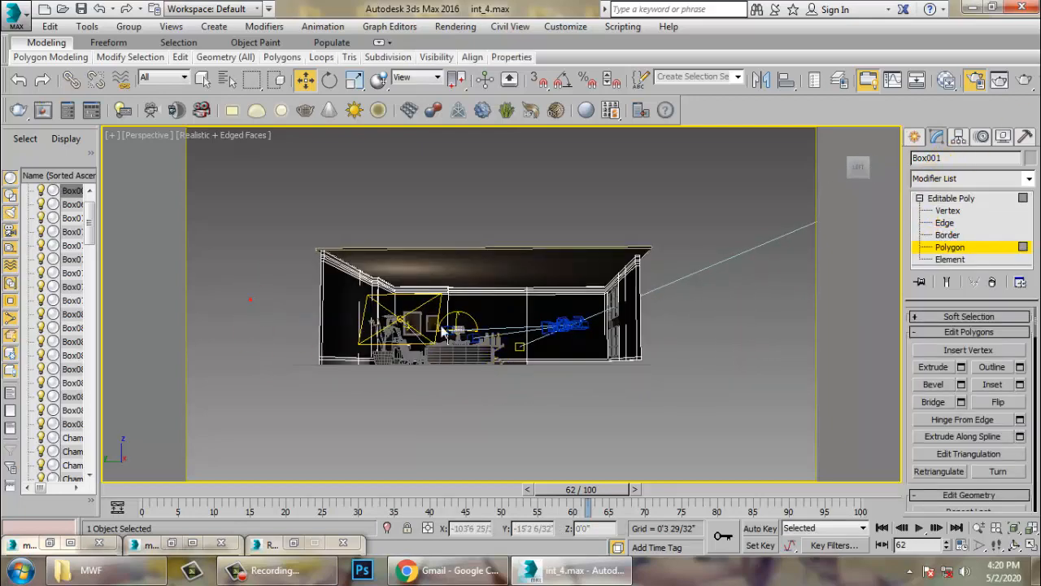
left_click_drag(251, 298, 646, 330)
middle_click_drag(646, 330, 557, 359, "alt")
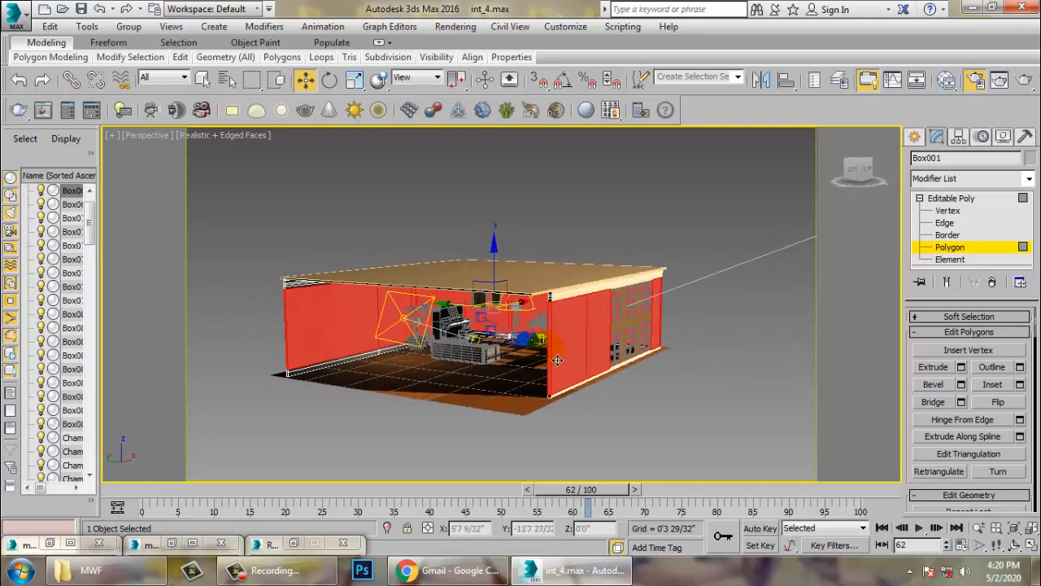
scroll(558, 360, "up", 4)
middle_click_drag(495, 377, 521, 387, "alt")
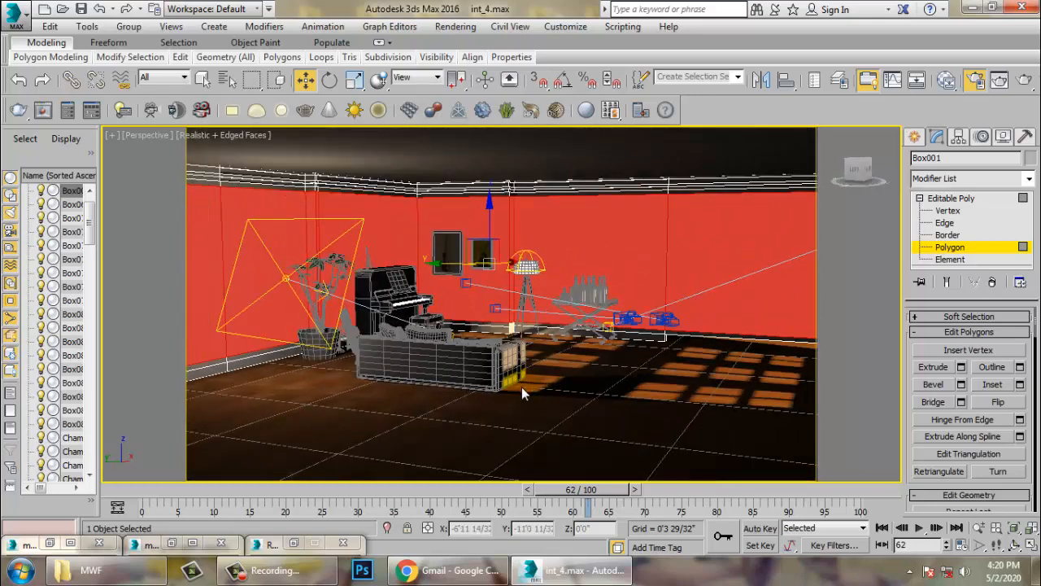
Add a new VRayMtl in the Slate Material Editor and display its parameters.
key("m")
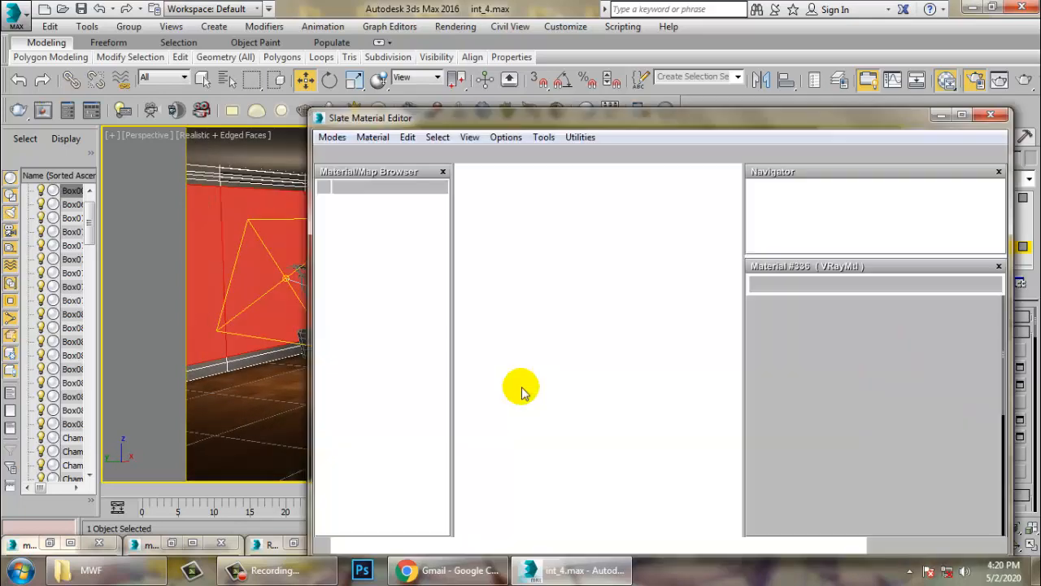
middle_click_drag(625, 447, 554, 357)
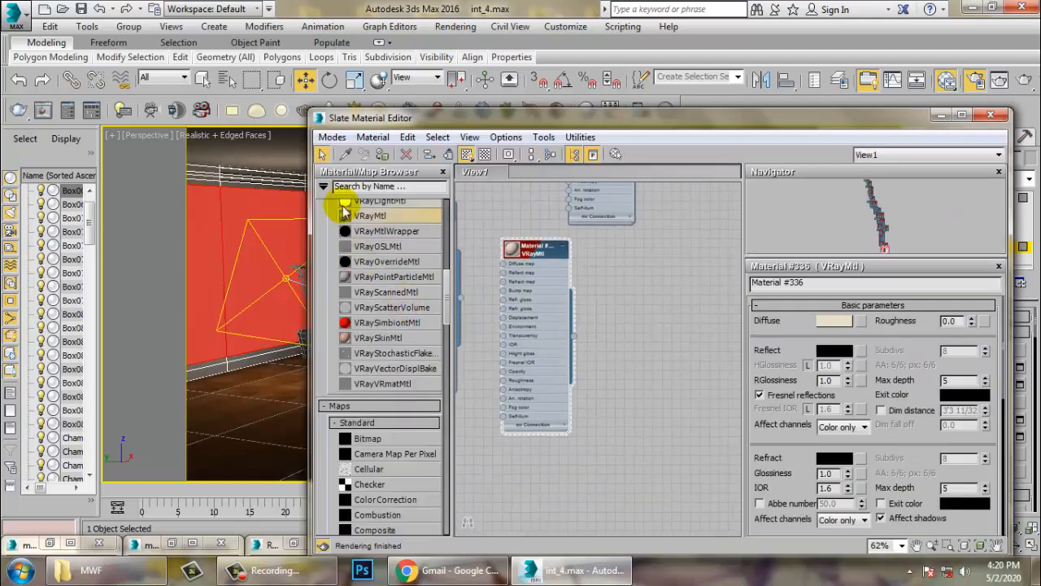
left_click_drag(648, 268, 641, 270)
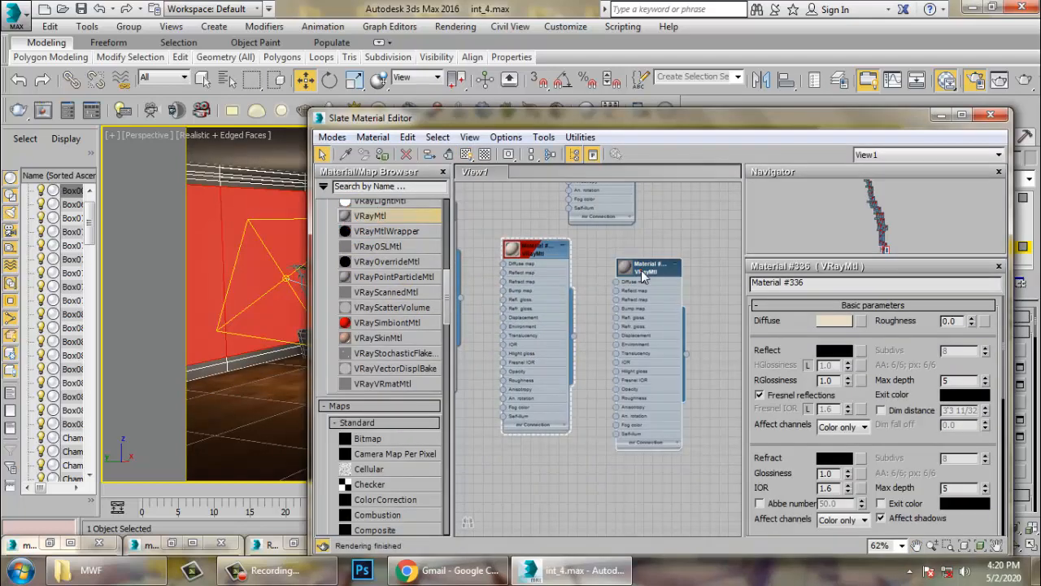
double_click(642, 270)
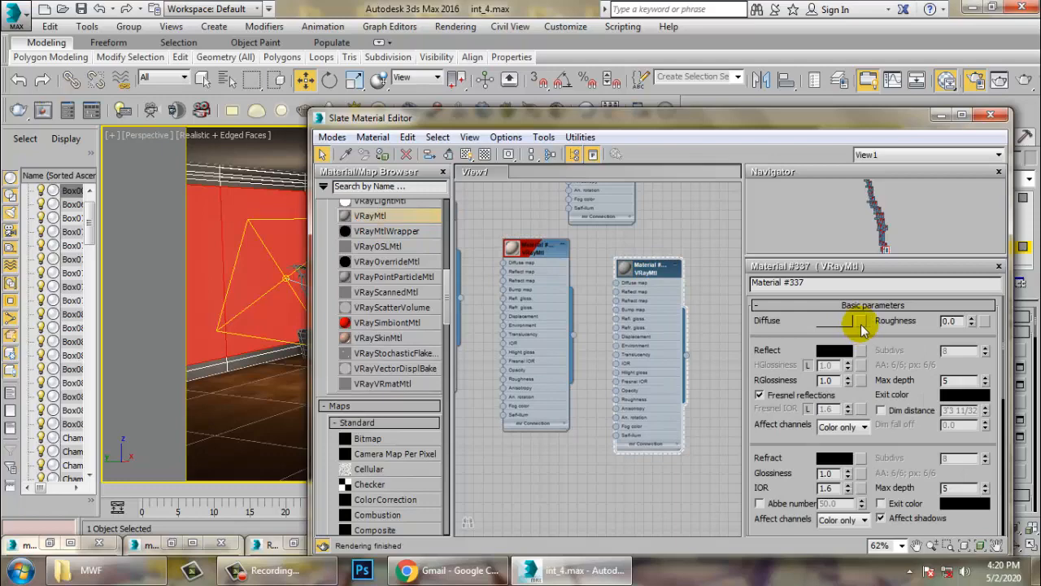
Start a bitmap for the new material's diffuse map and preview the texture images in the Interior new folder.
left_click(861, 322)
double_click(510, 160)
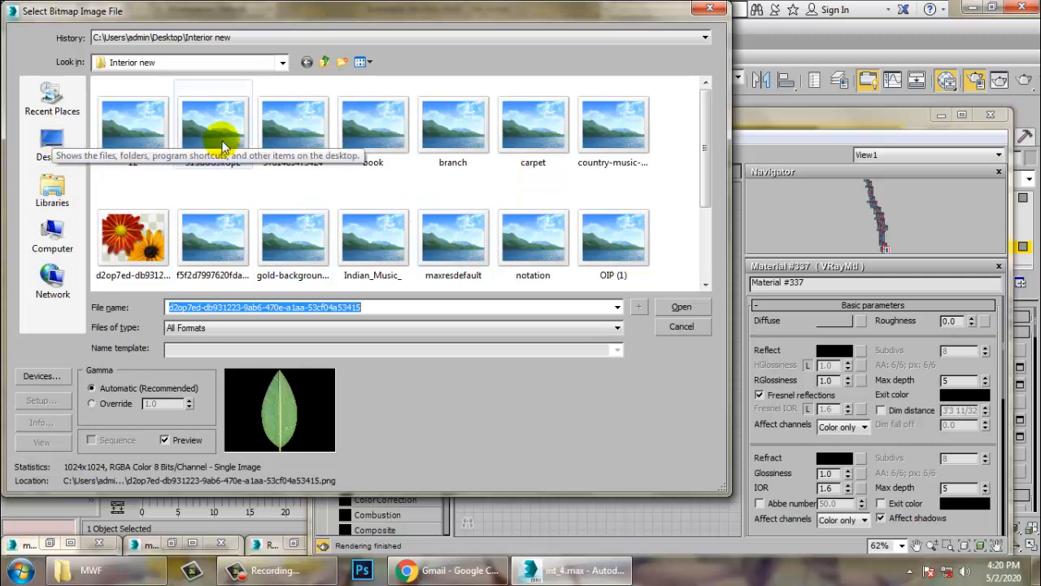
left_click(144, 127)
key("Right")
key("Right")
key("Right")
key("Right")
key("Right")
key("Right")
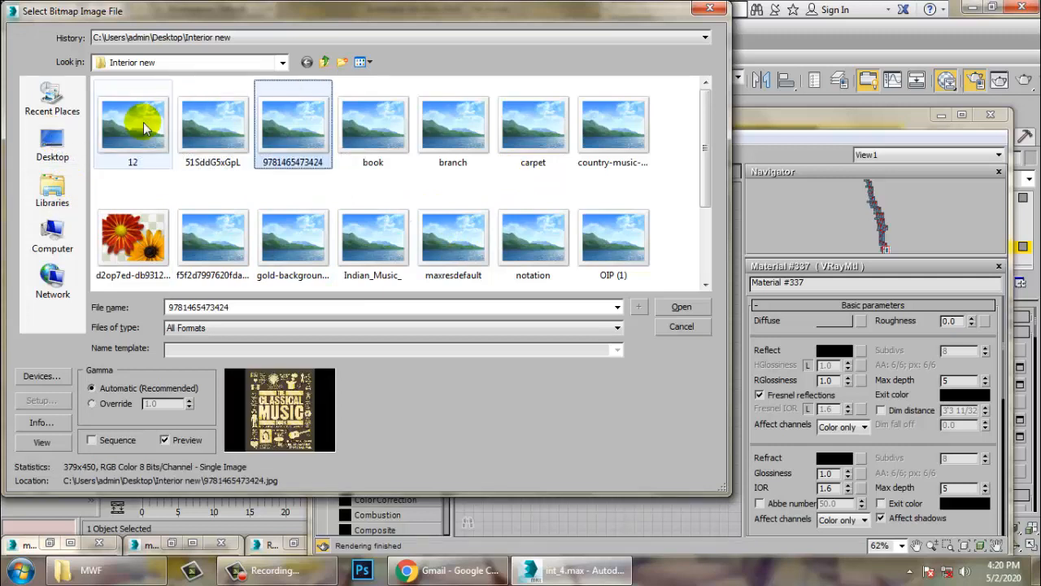
key("Down")
key("Left")
key("Left")
key("Left")
key("Left")
key("Left")
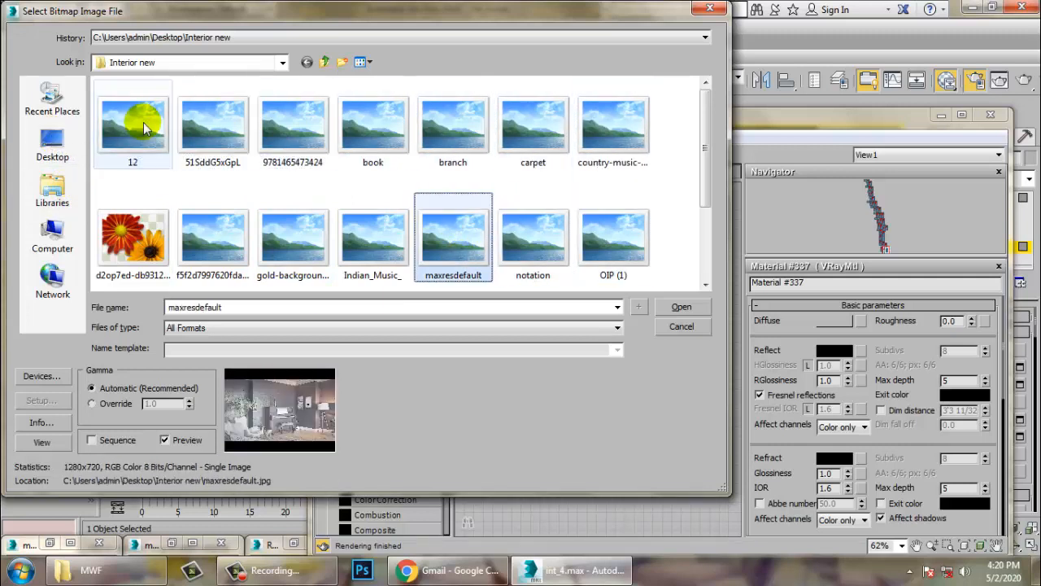
key("Left")
key("Down")
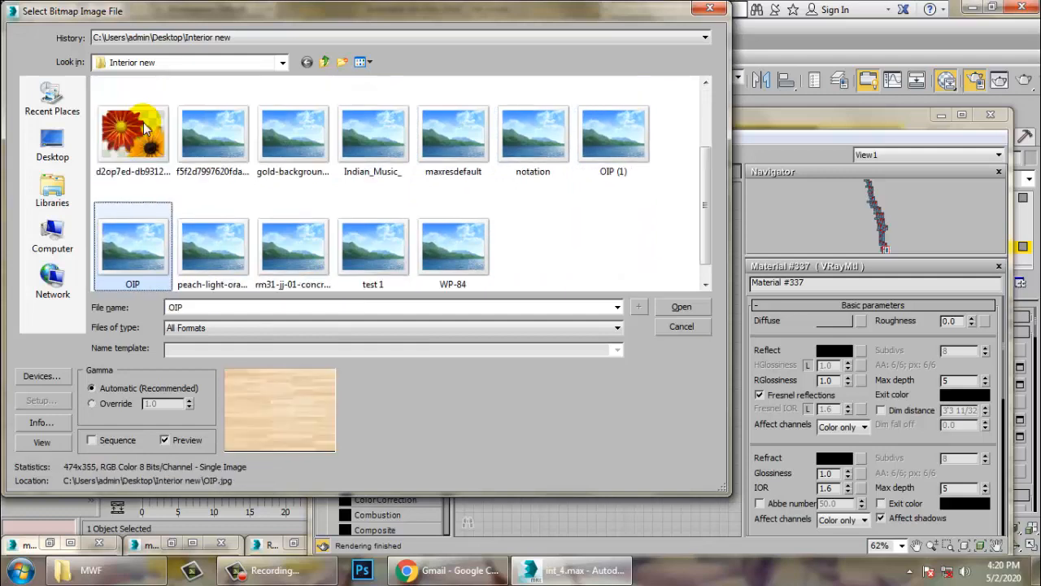
key("Right")
key("Right")
key("Right")
key("Left")
key("Left")
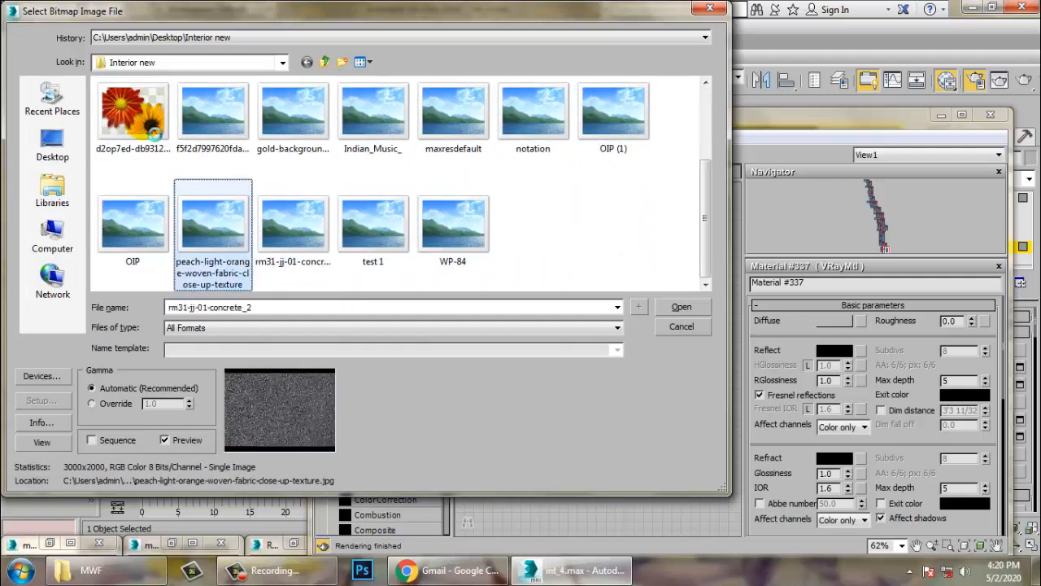
key("Left")
key("Up")
key("Up")
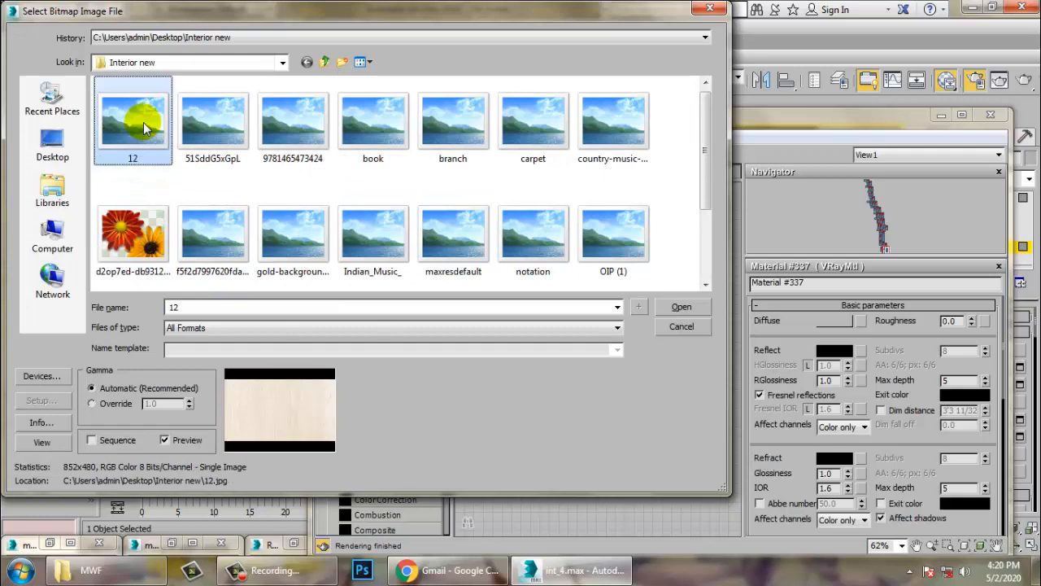
Preview the images in the desktop's interior texture folder to find a wall bitmap.
left_click(324, 61)
left_click(326, 144)
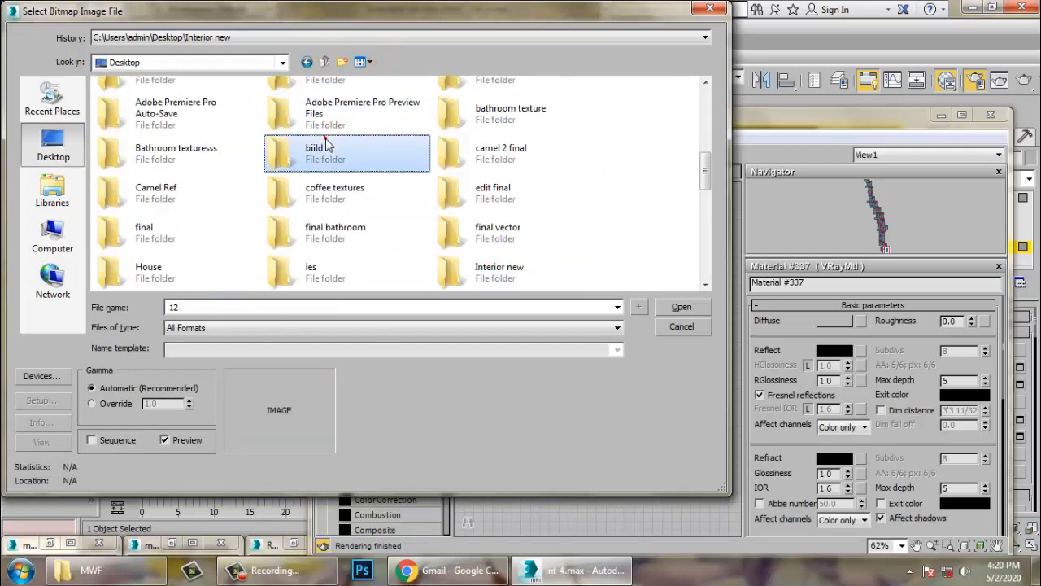
key("i")
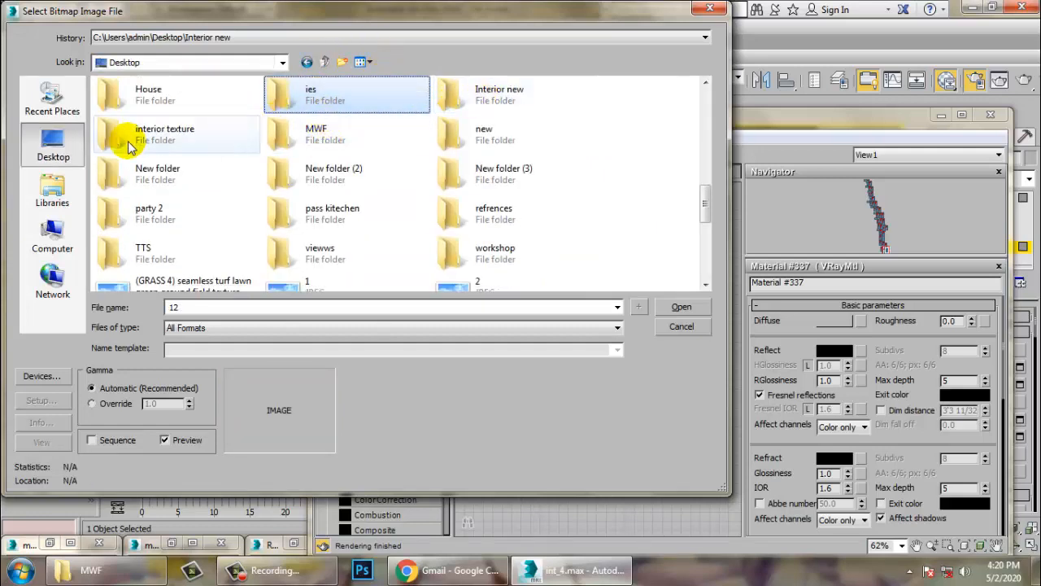
double_click(128, 144)
left_click(147, 114)
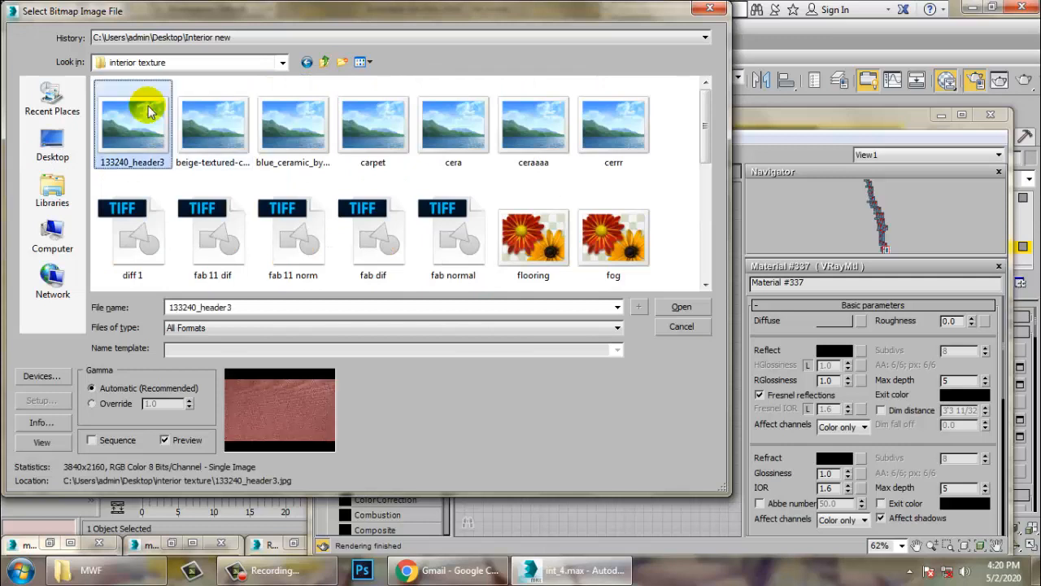
key("Right")
key("Right")
key("Right")
key("Right")
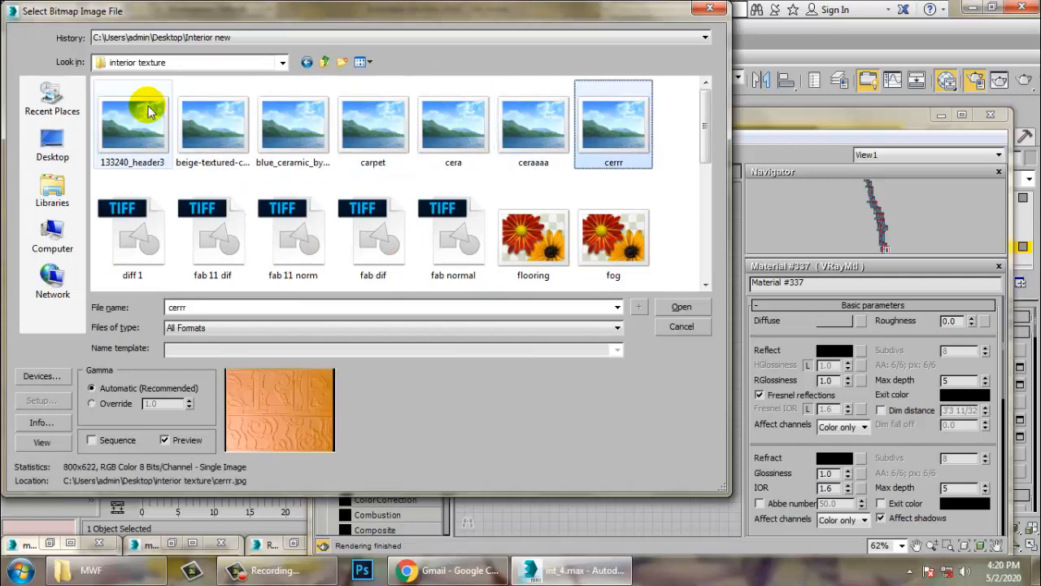
key("Left")
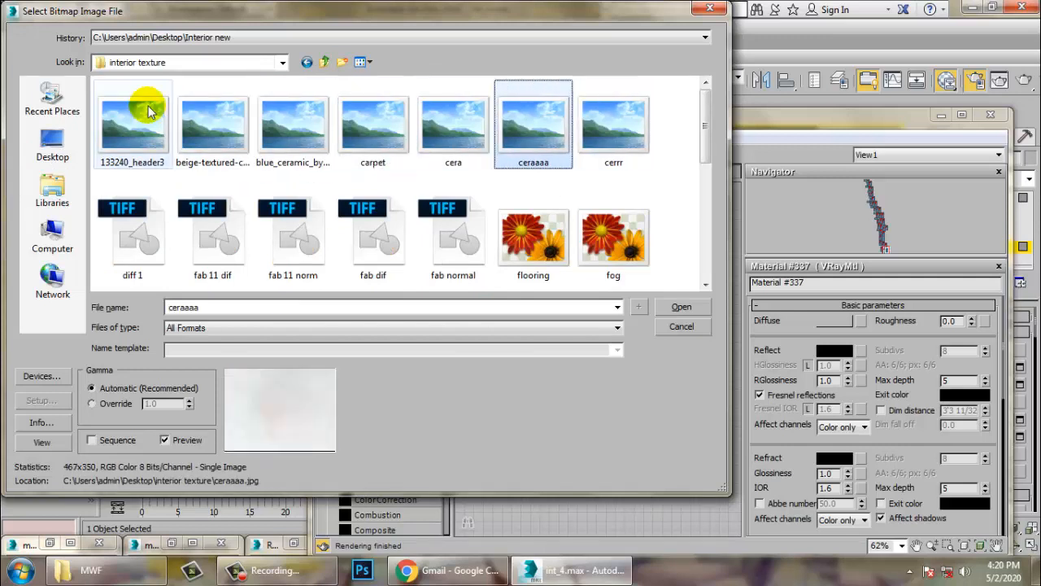
key("Right")
key("Down")
key("Left")
key("Left")
key("Left")
key("Left")
key("Left")
key("Left")
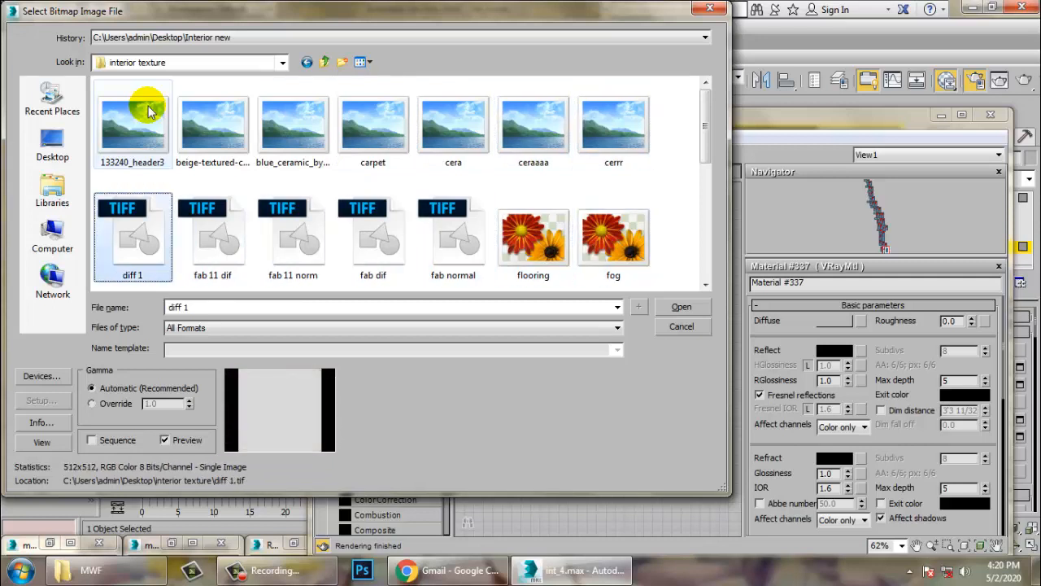
key("Down")
key("Right")
key("Right")
key("Right")
key("Right")
key("Right")
key("Right")
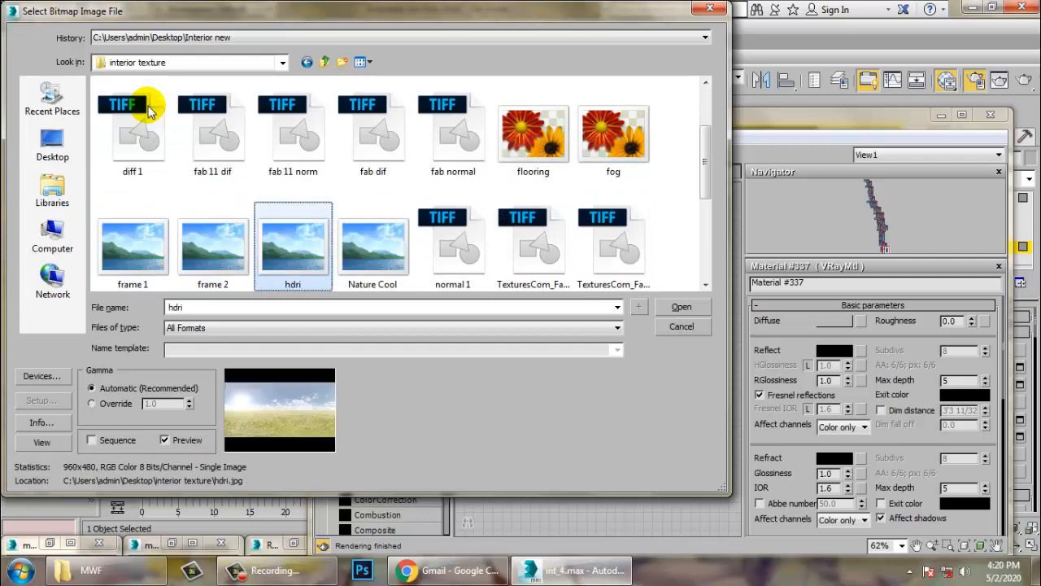
key("Down")
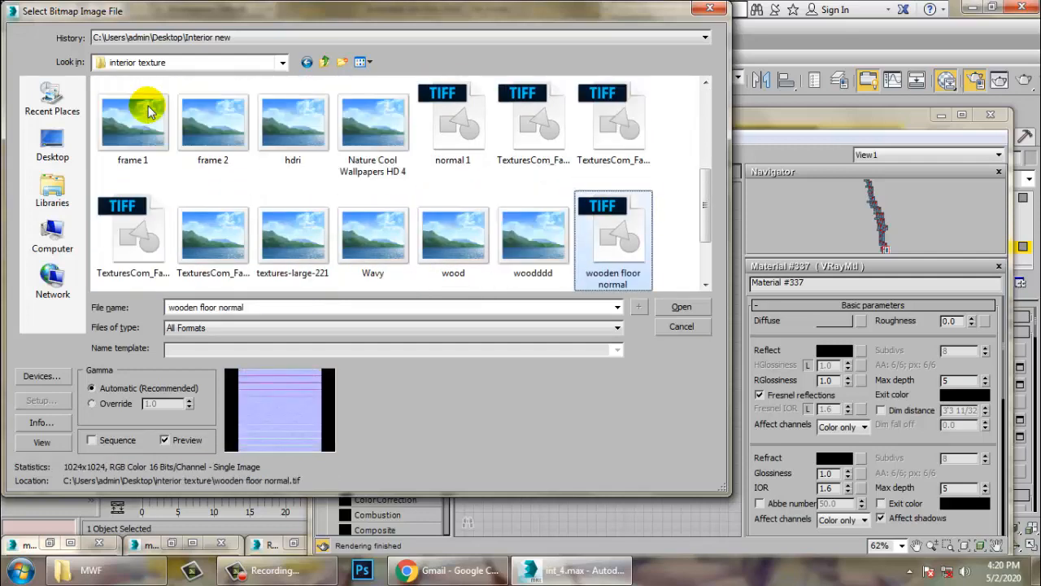
key("Left")
key("Left")
key("Left")
key("Left")
key("Left")
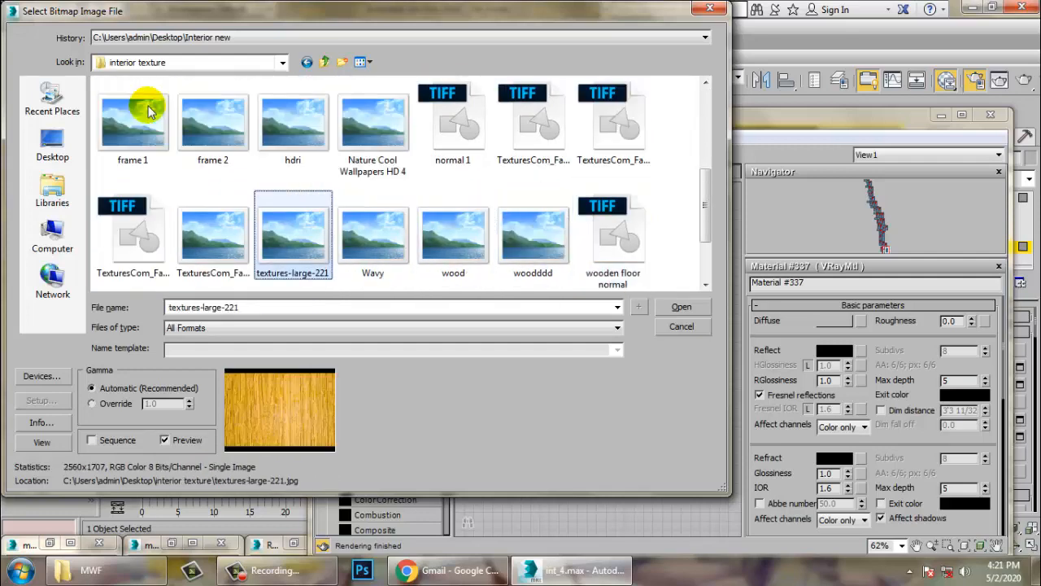
key("Down")
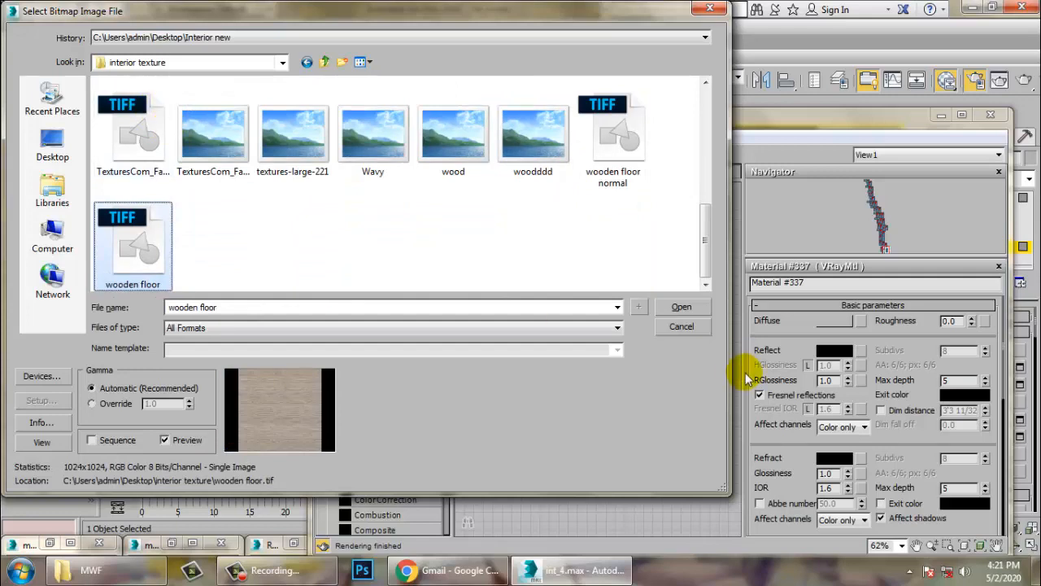
Cancel the bitmap choice and clear the diffuse map of the new material.
left_click(693, 331)
right_click(858, 319)
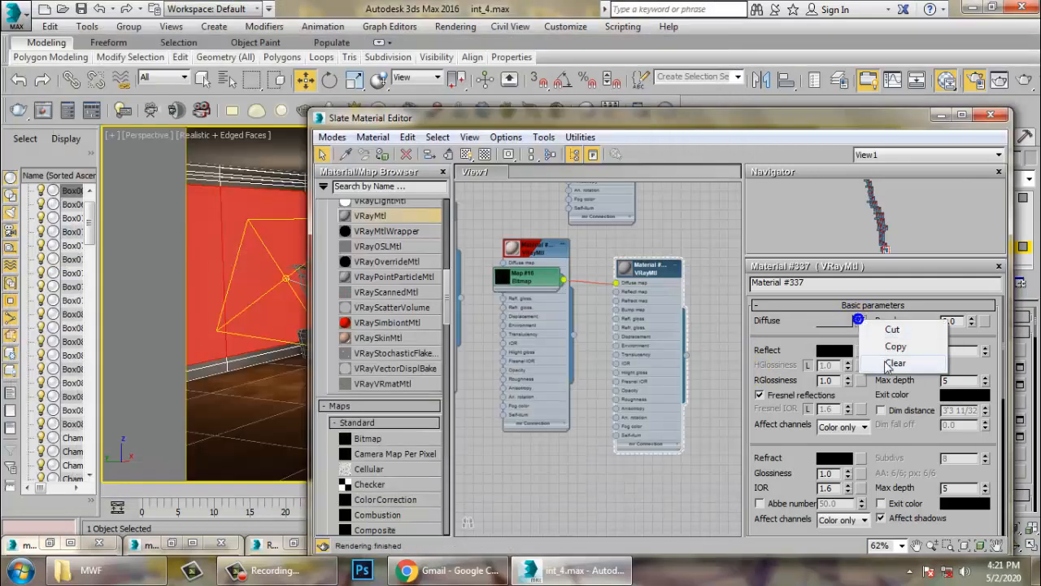
left_click(822, 335)
Set the material's diffuse color to a pale cream of about red 230, green 218, blue 198 and assign it to the selected wall polygons.
left_click(839, 323)
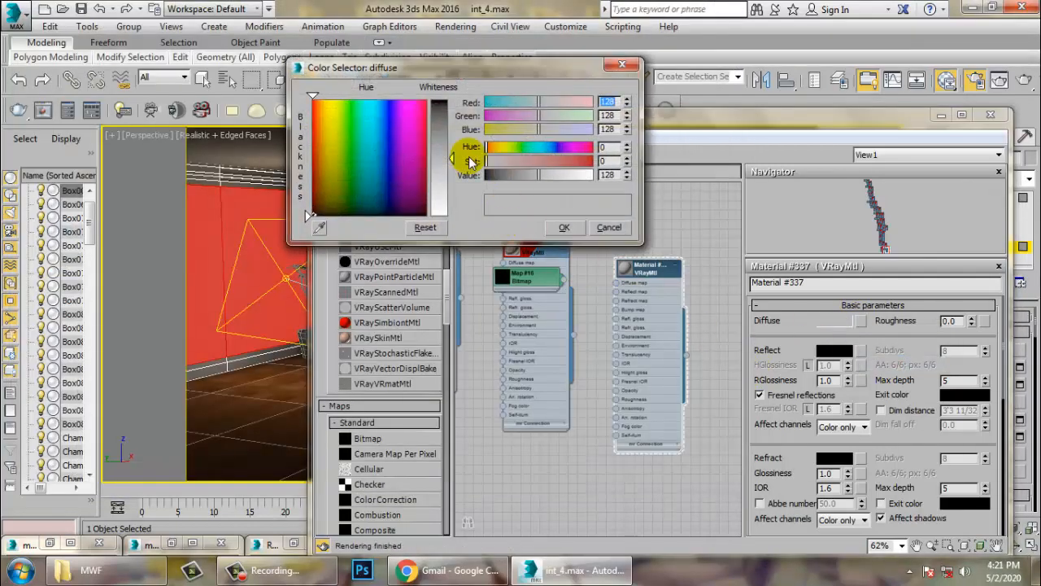
left_click_drag(450, 160, 447, 190)
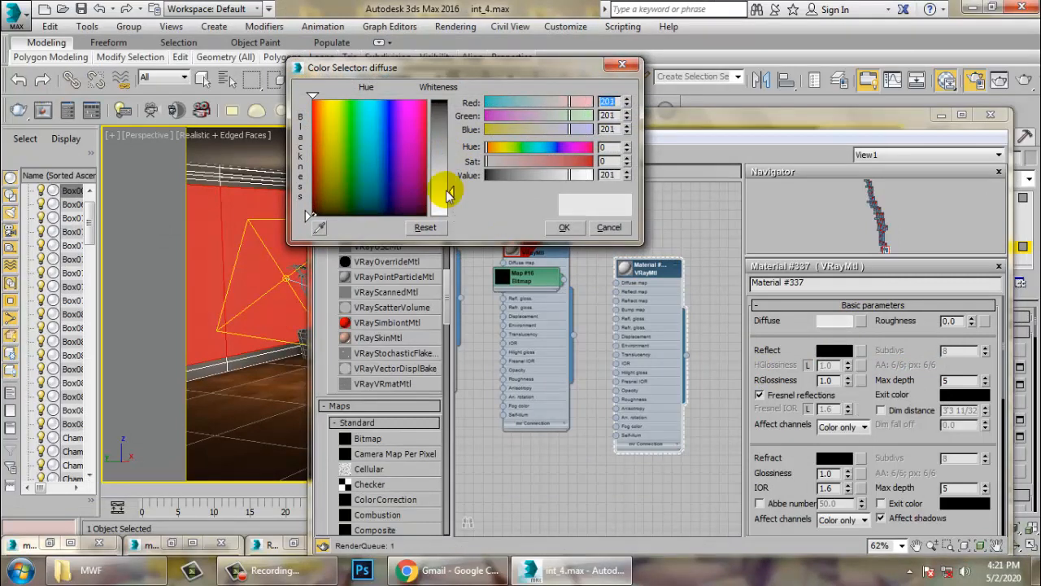
left_click(320, 154)
left_click_drag(319, 153, 324, 152)
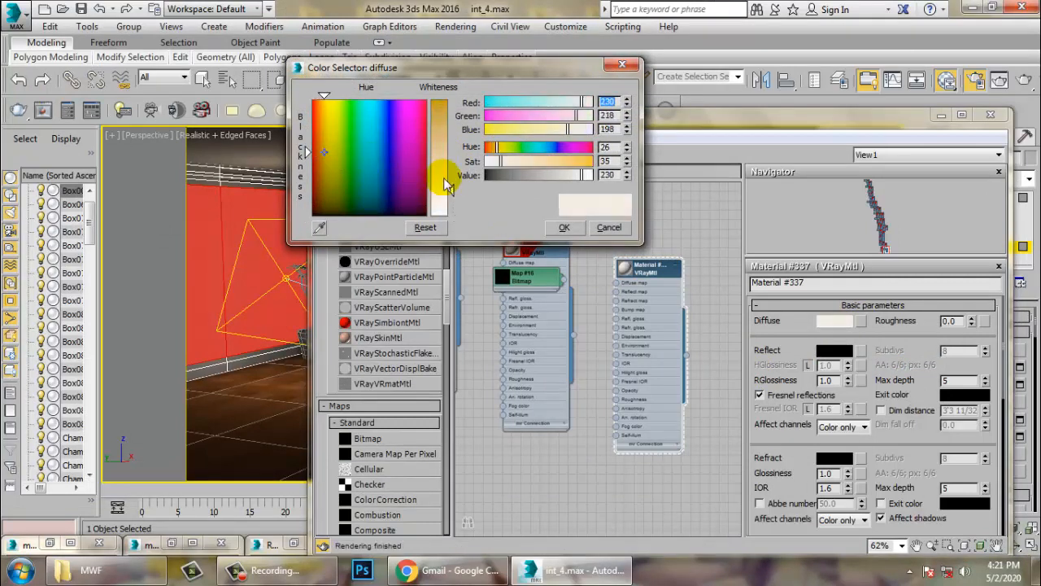
left_click(567, 228)
left_click(382, 154)
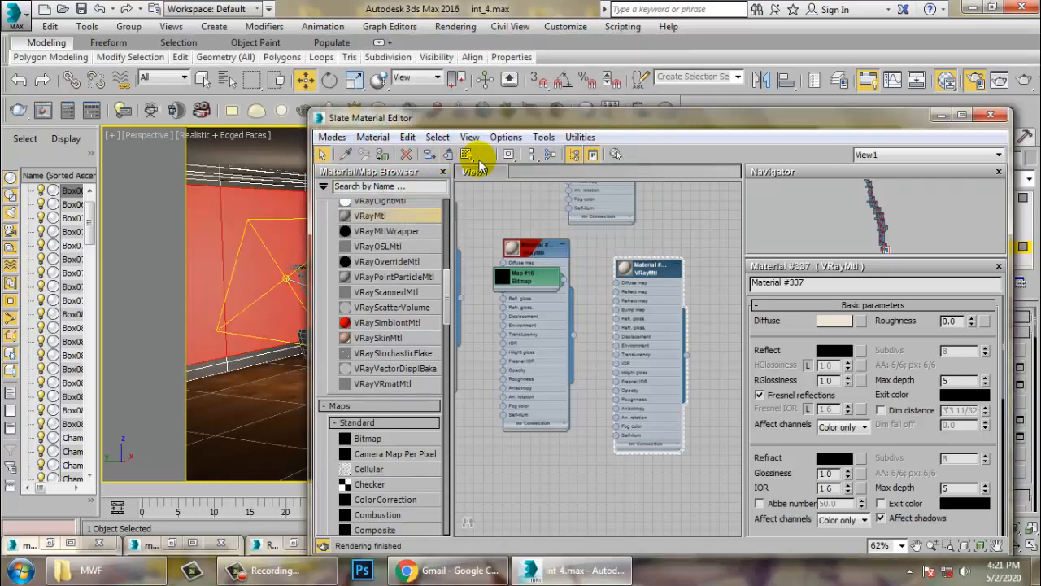
left_click(940, 115)
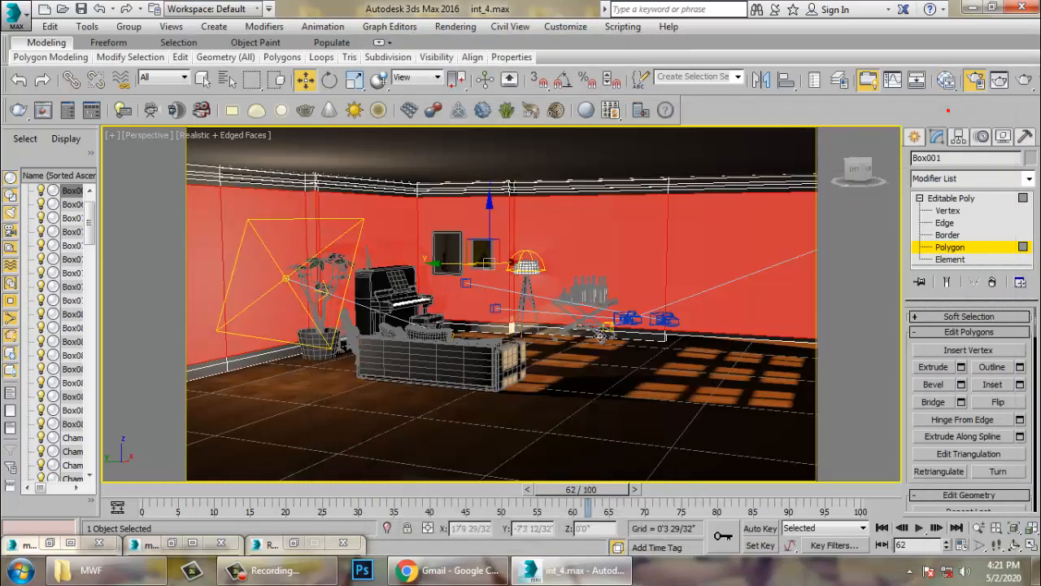
Leave the polygon level of the walls and render the room through PhysCamera002.
key("c")
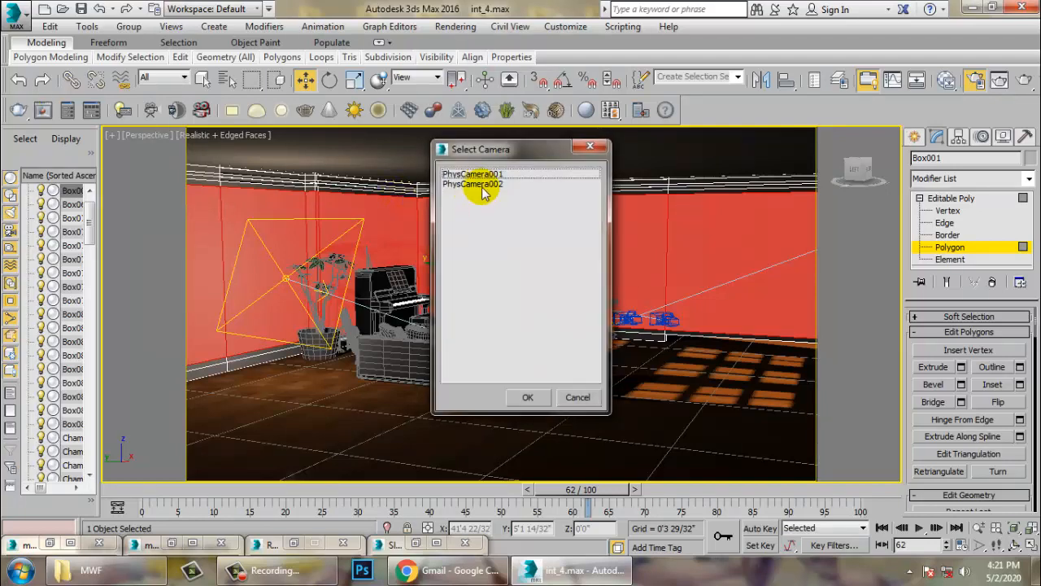
double_click(485, 188)
left_click(608, 229)
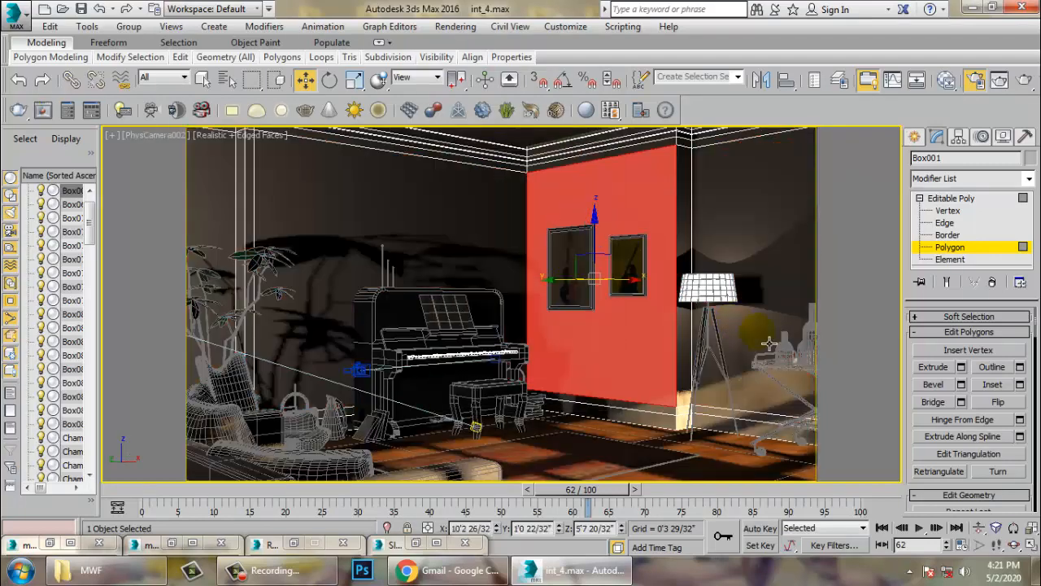
left_click(380, 191)
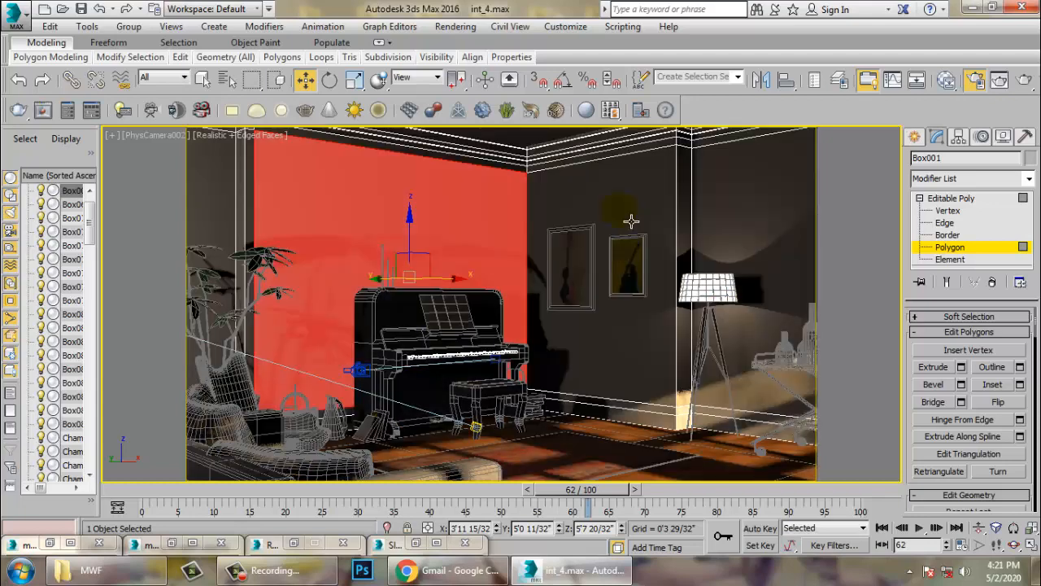
left_click(972, 198)
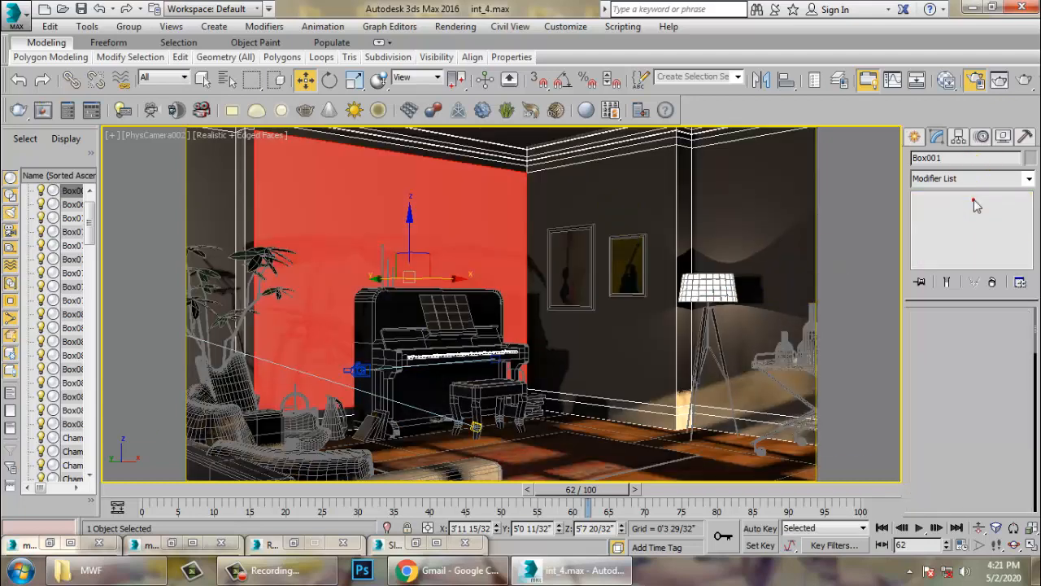
left_click(455, 26)
left_click(466, 45)
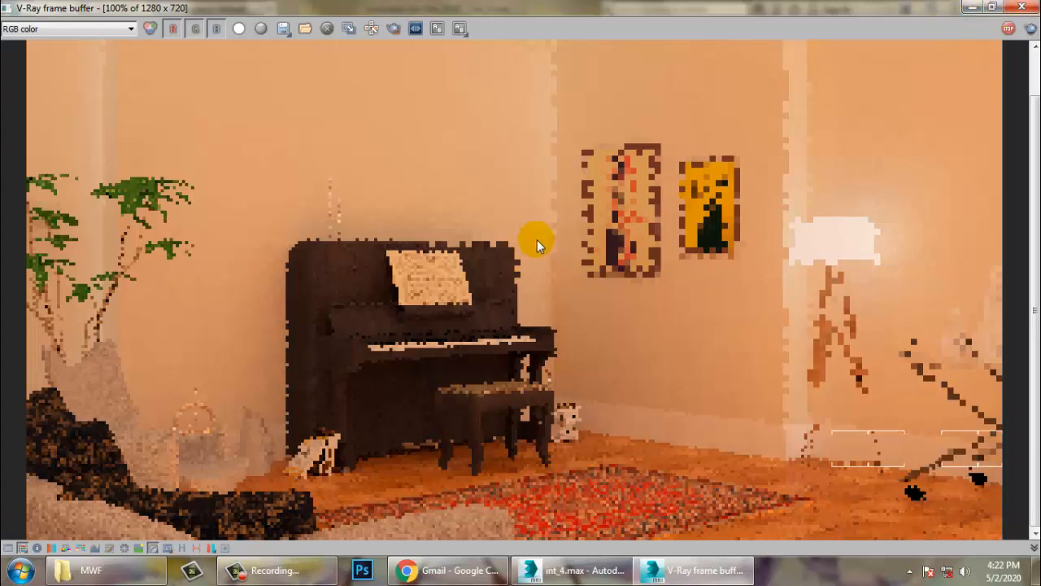
Examine the test render in the V-Ray frame buffer, checking the walls, lighting and piano keyboard up close.
scroll(508, 324, "down", 2)
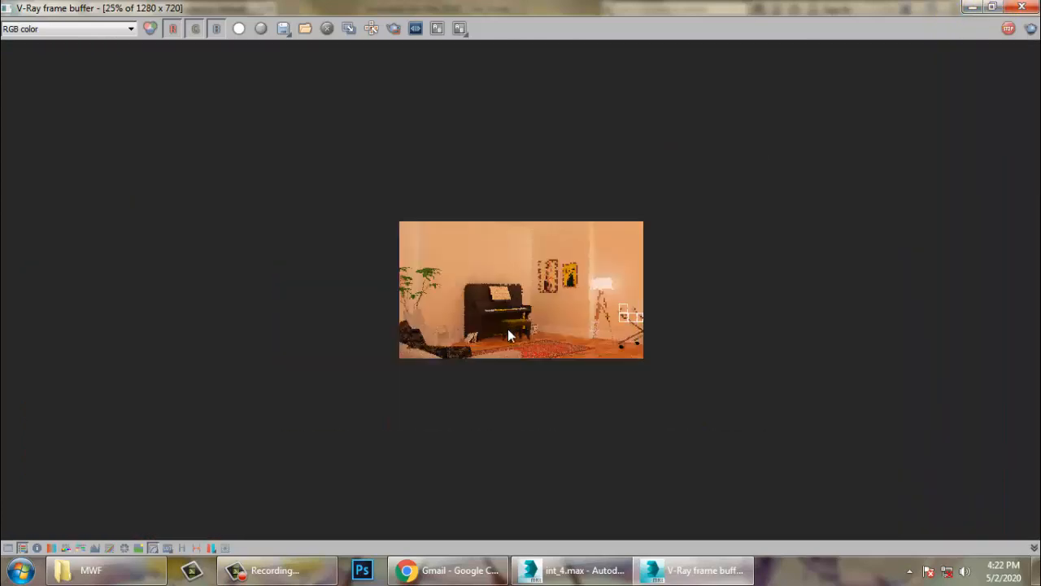
scroll(507, 329, "up", 1)
scroll(509, 334, "up", 1)
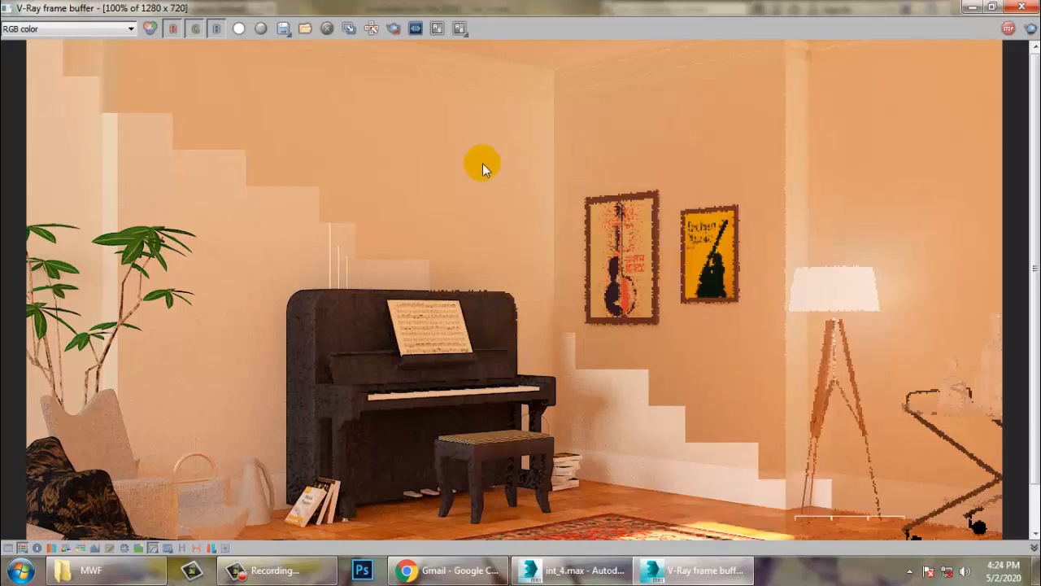
scroll(519, 280, "down", 2)
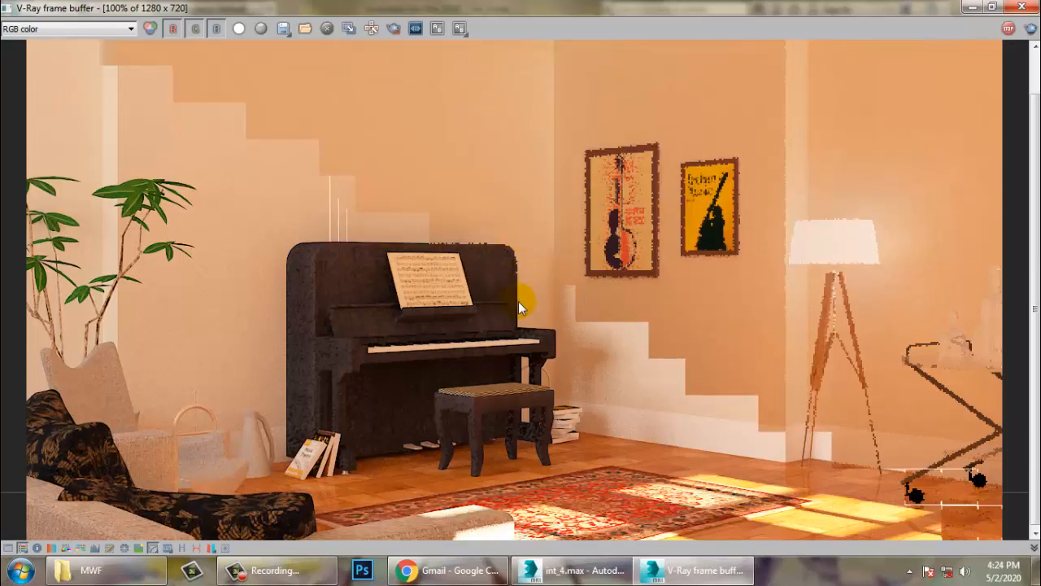
scroll(537, 321, "down", 1)
scroll(536, 321, "up", 1)
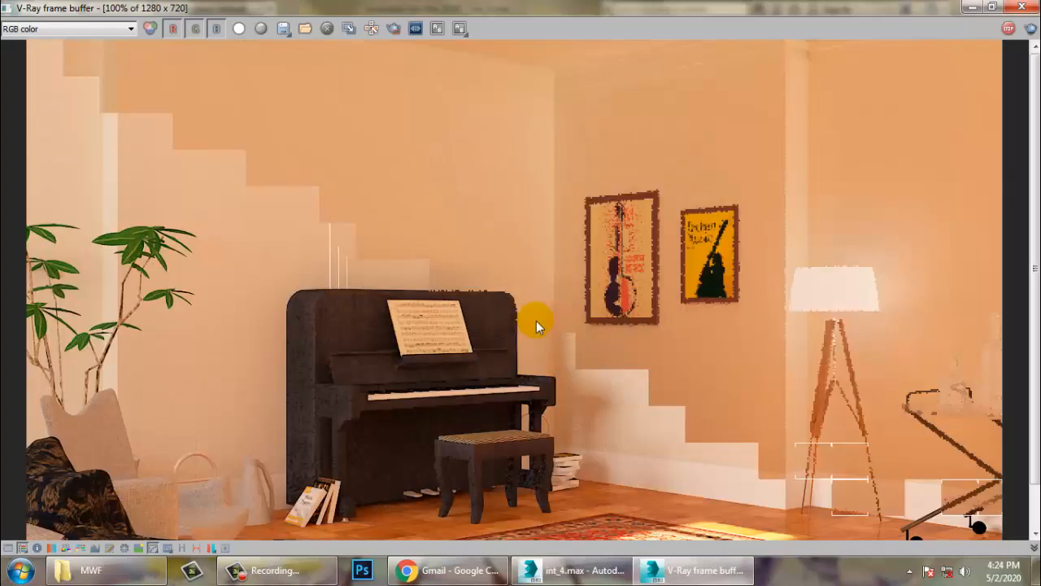
scroll(588, 390, "down", 1)
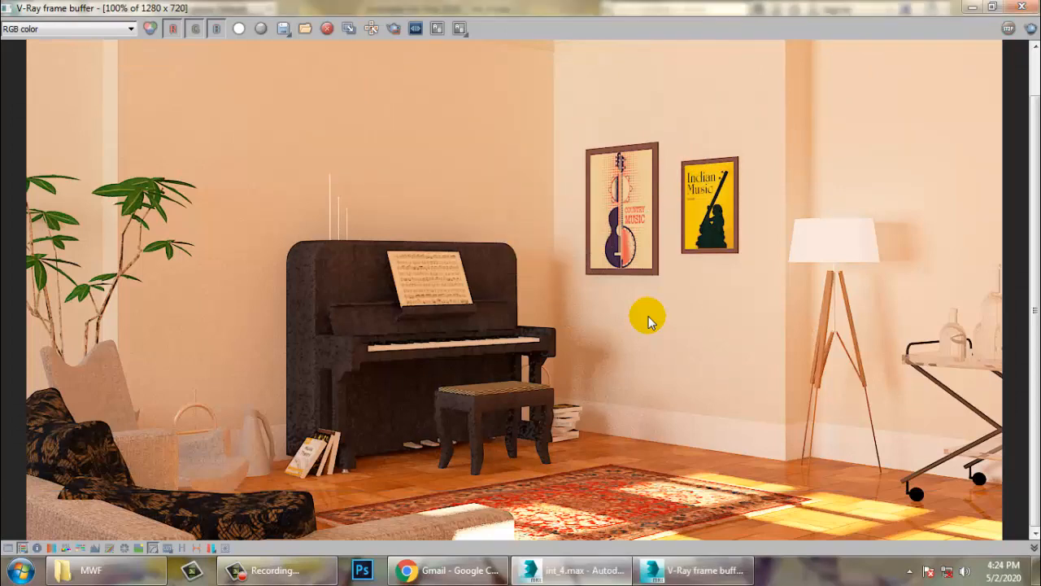
scroll(376, 368, "up", 3)
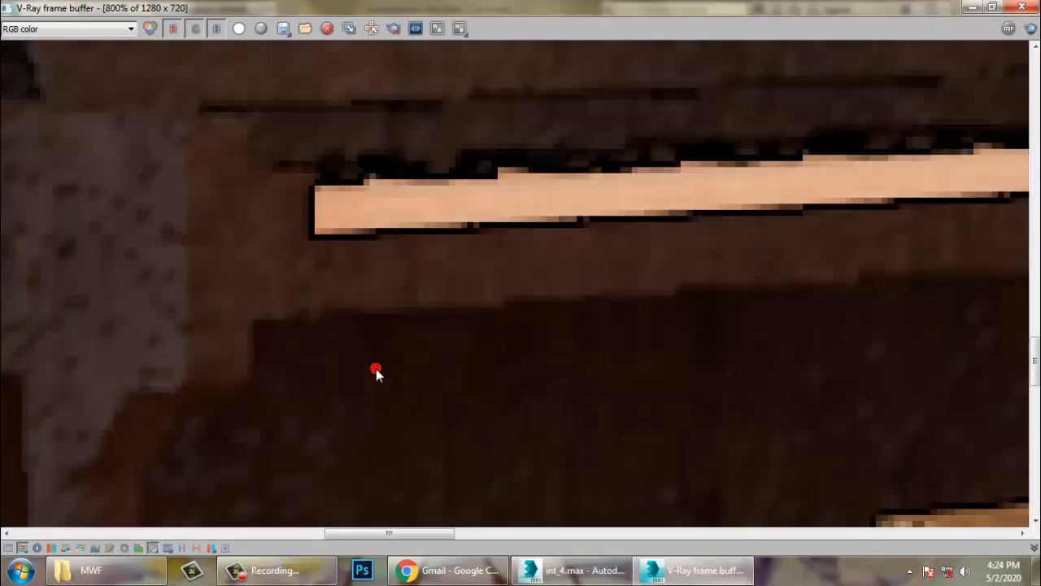
scroll(376, 368, "down", 3)
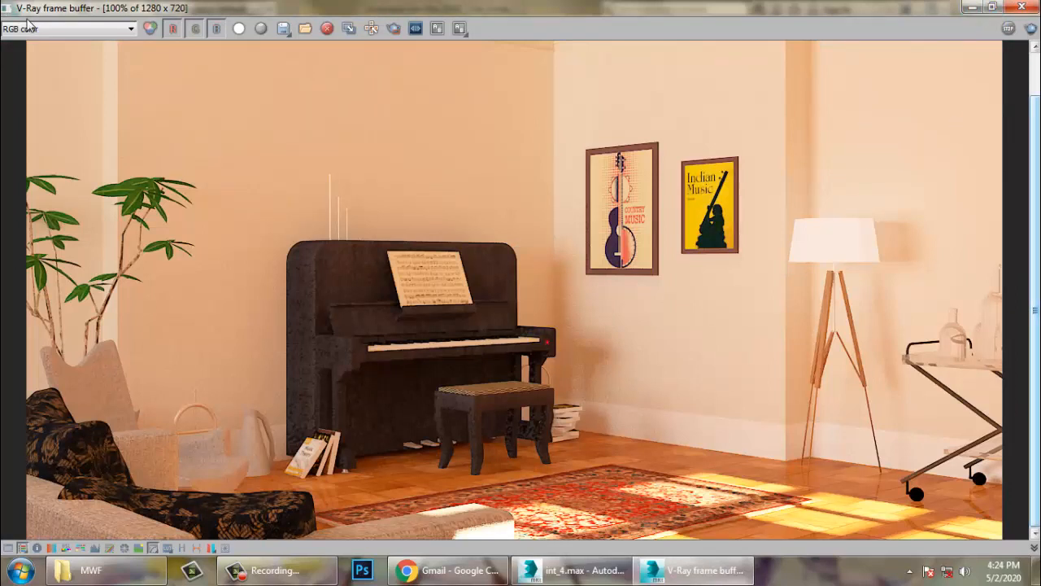
Save the rendered image as the JPEG file "test 2" in the Interior new folder.
left_click(283, 28)
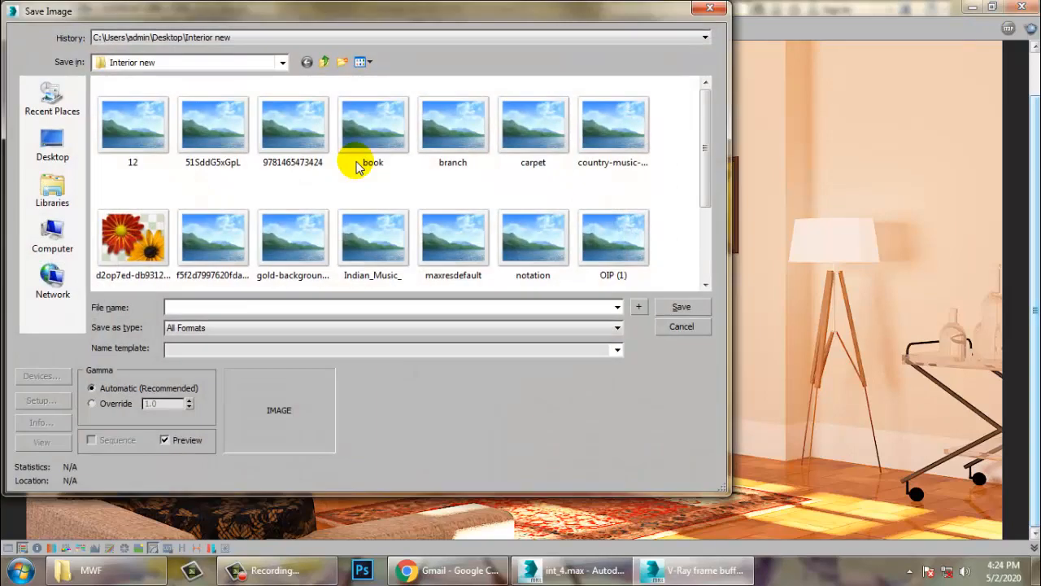
type("test 2")
key("Tab")
key("j")
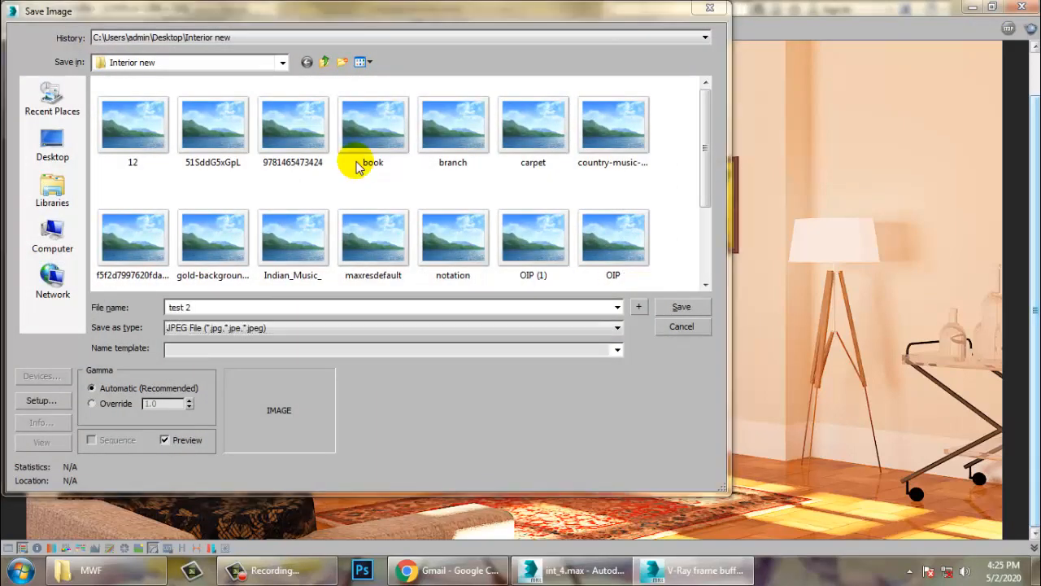
key("Return")
left_click(322, 337)
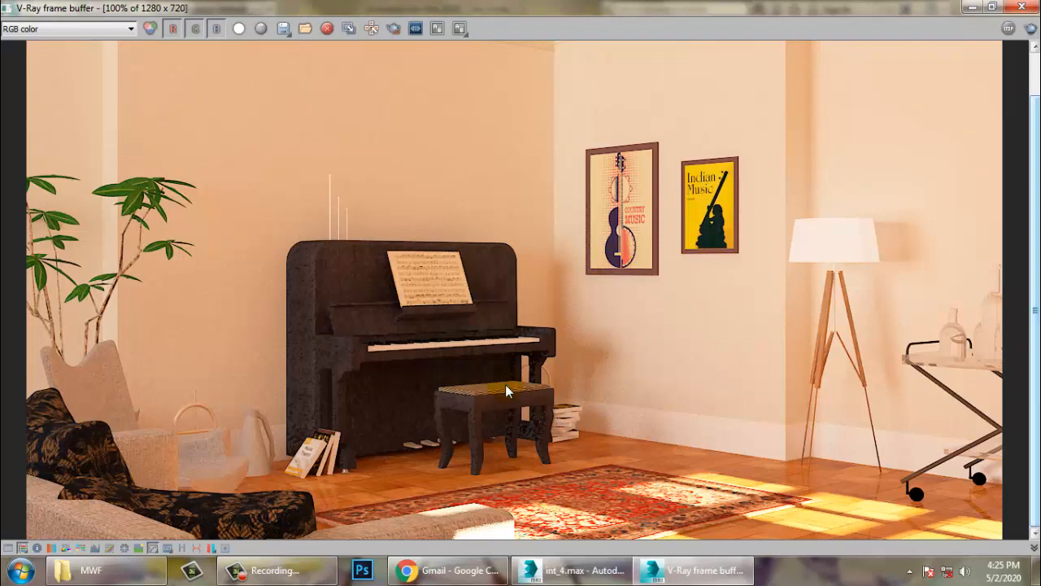
left_click(276, 570)
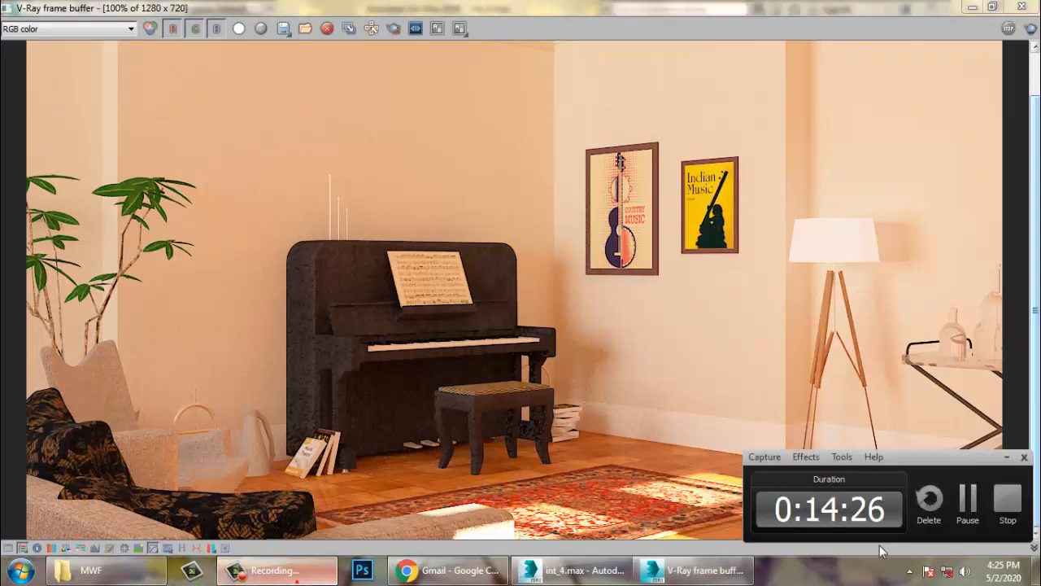